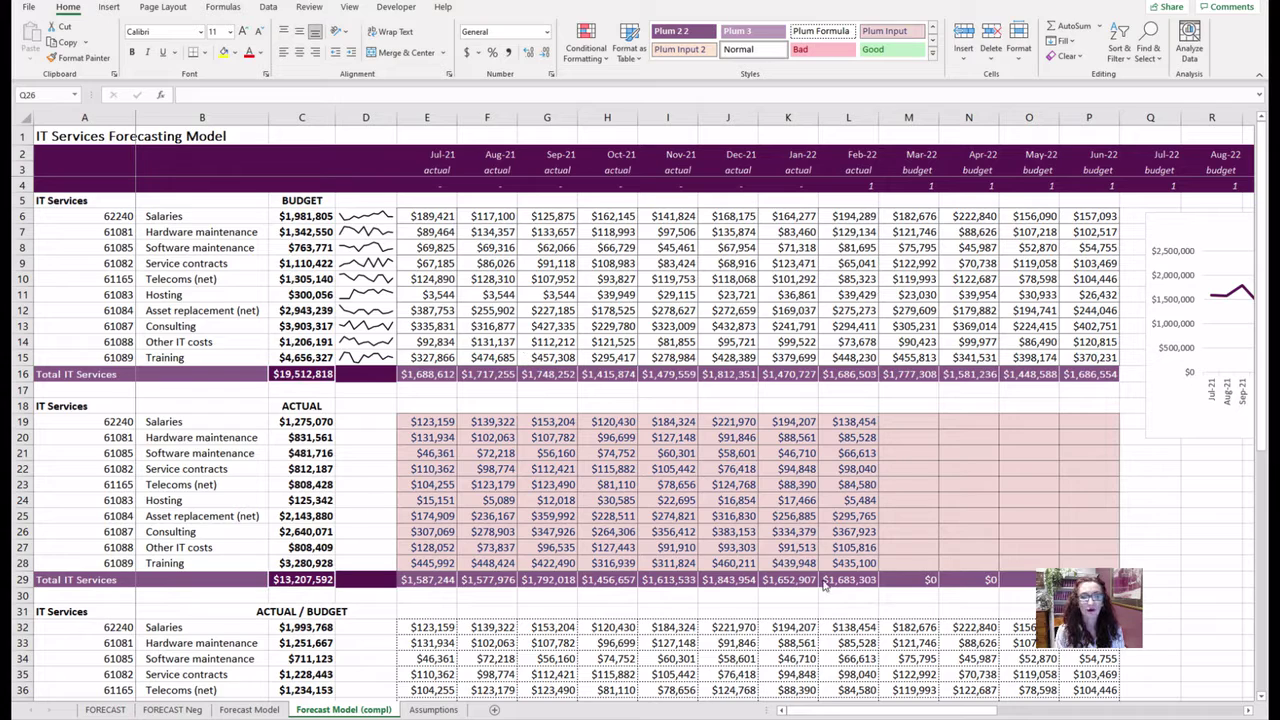
Examine the completed forecast model's chart, its empty actual months from Mar-22, and its Actual / Budget and 12 Month Rolling Forecast sections
drag(840, 712, 918, 712)
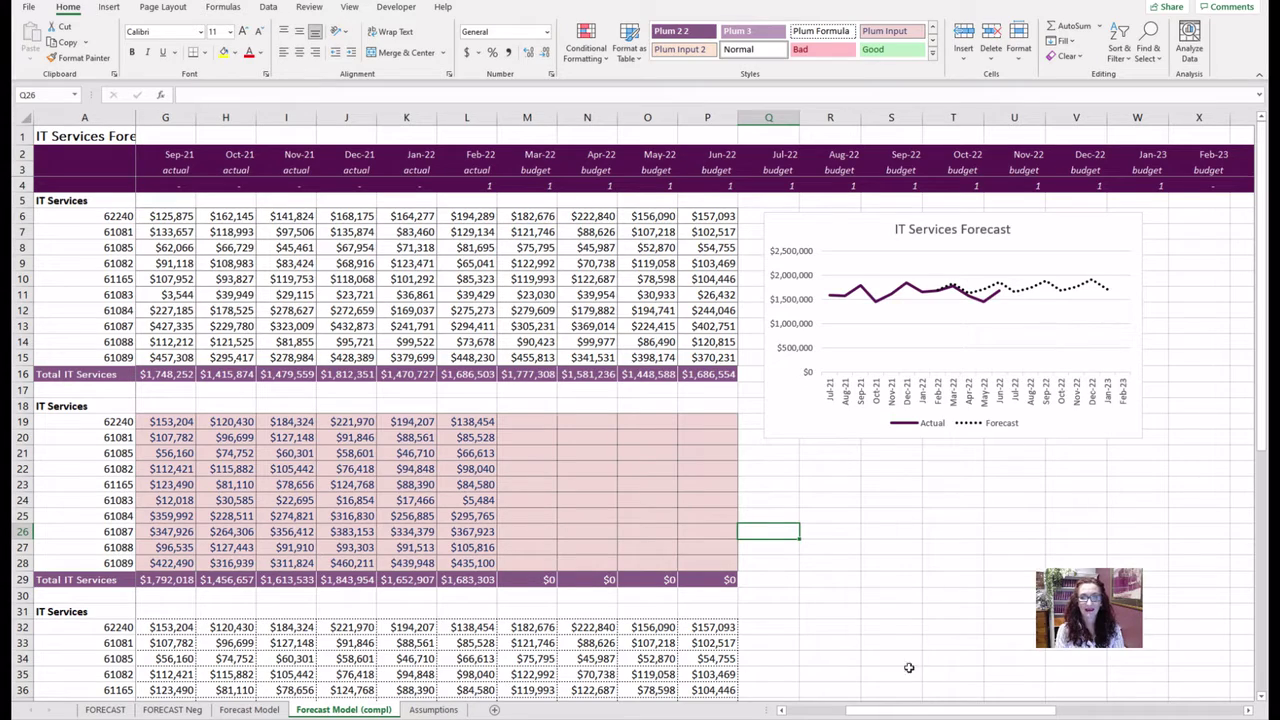
drag(901, 714, 840, 714)
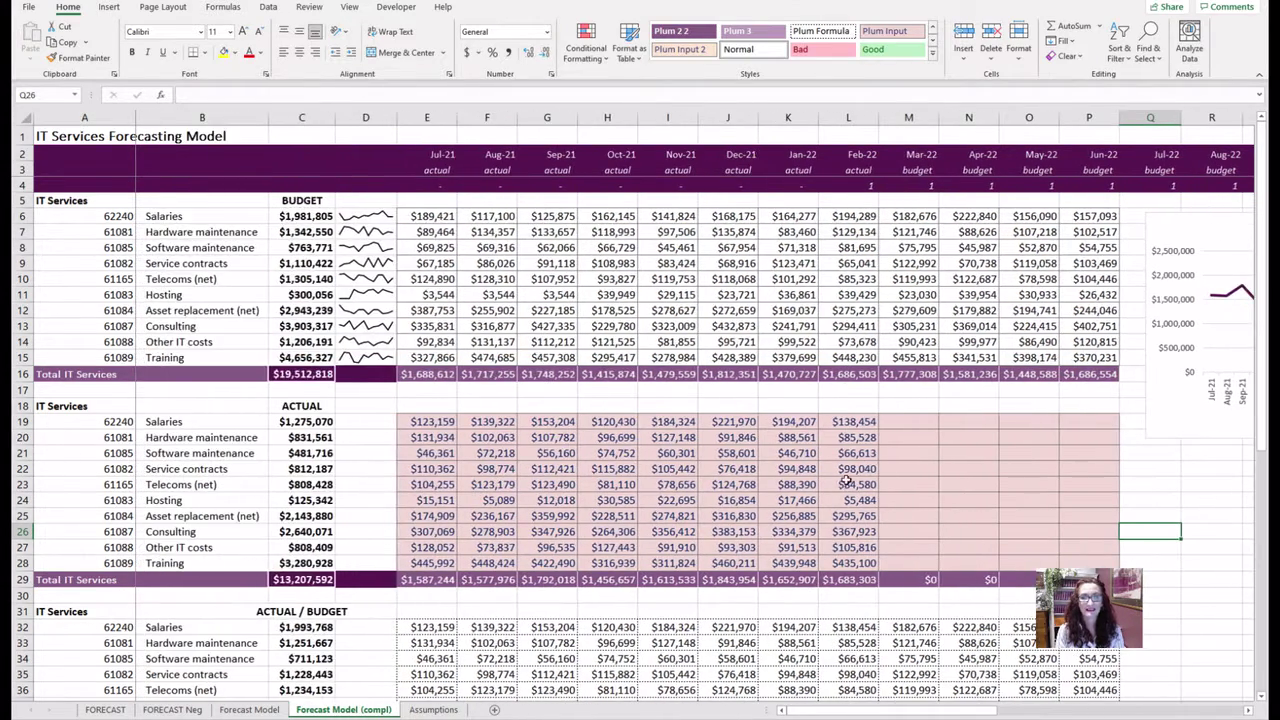
scroll(957, 447, down, 1)
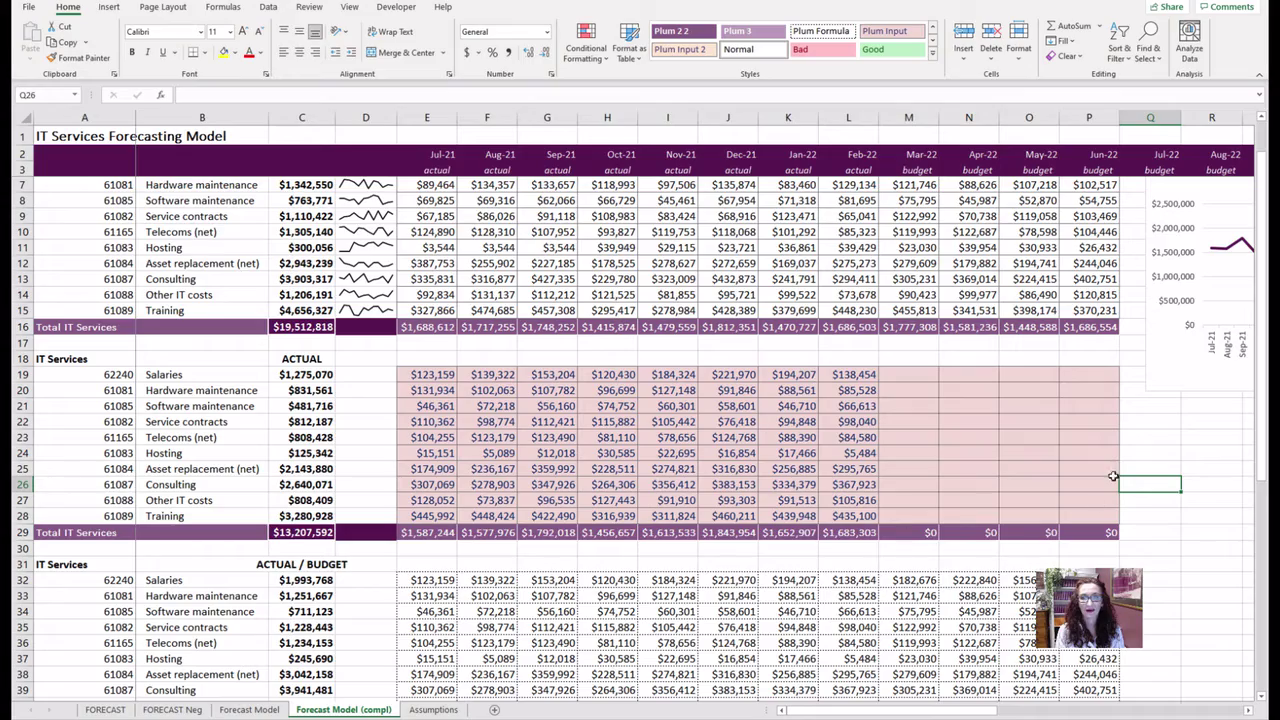
click(920, 374)
click(1000, 374)
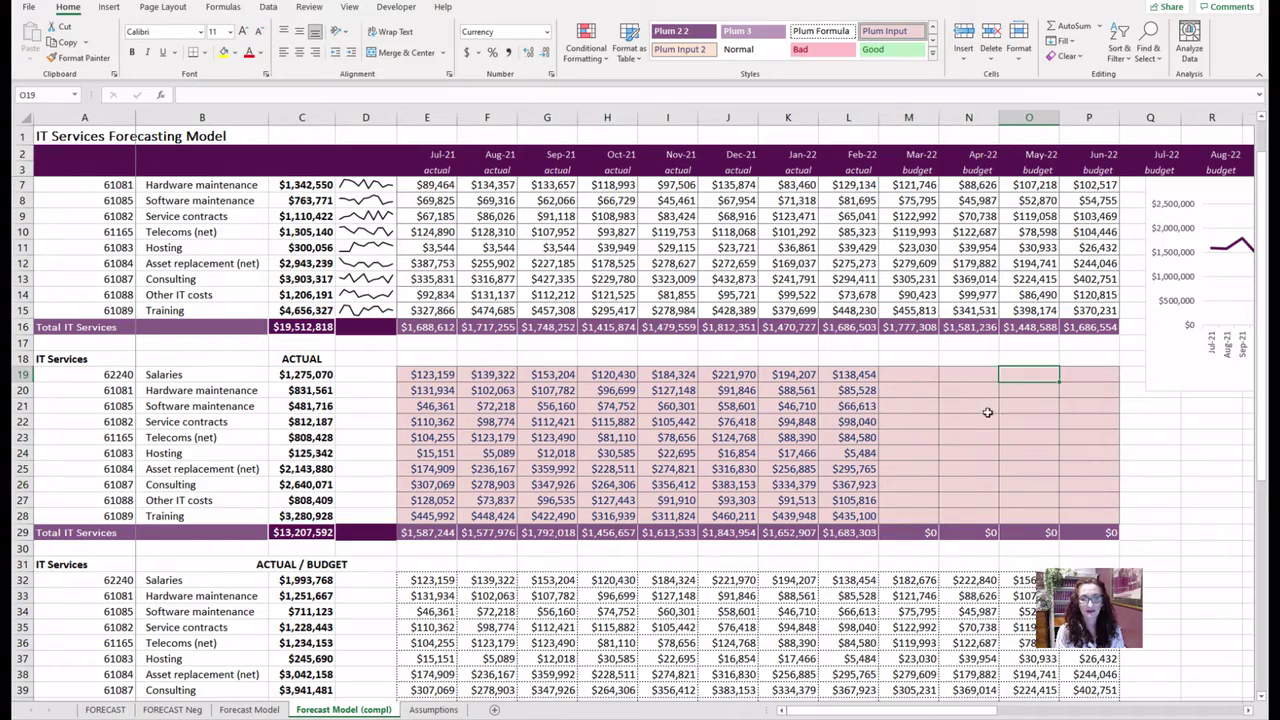
scroll(982, 420, down, 4)
scroll(975, 428, down, 3)
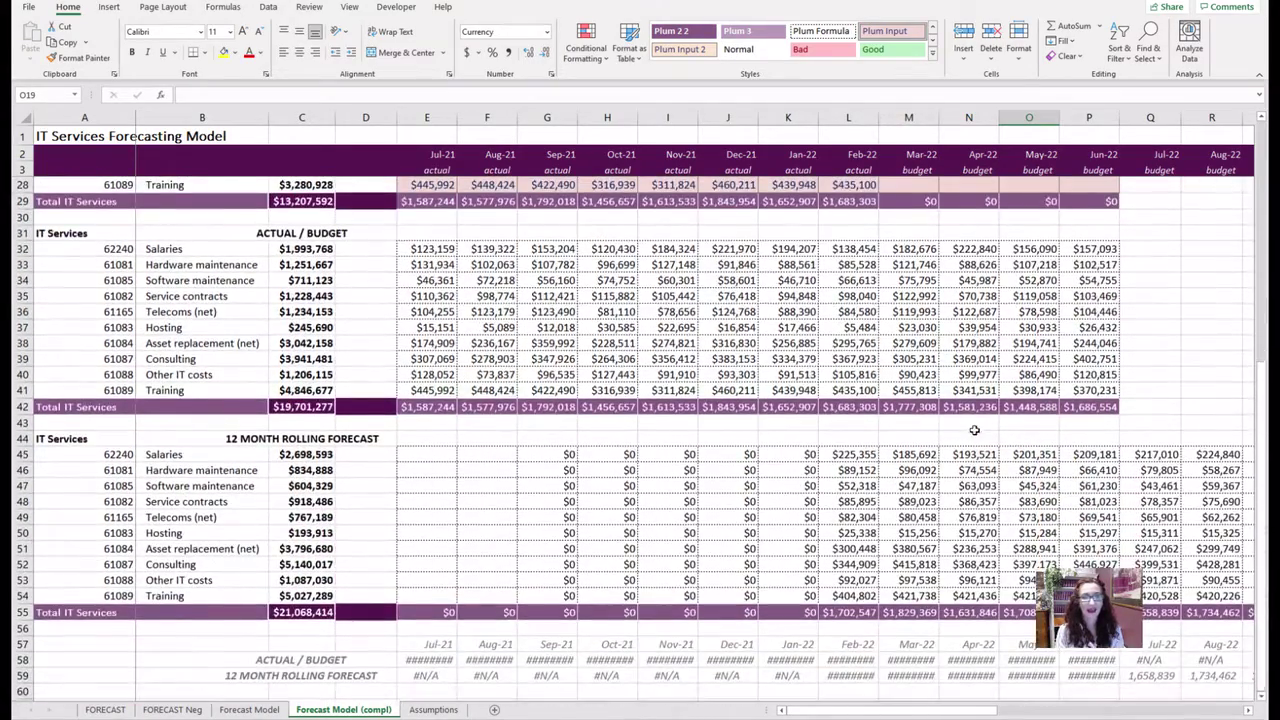
scroll(853, 470, down, 1)
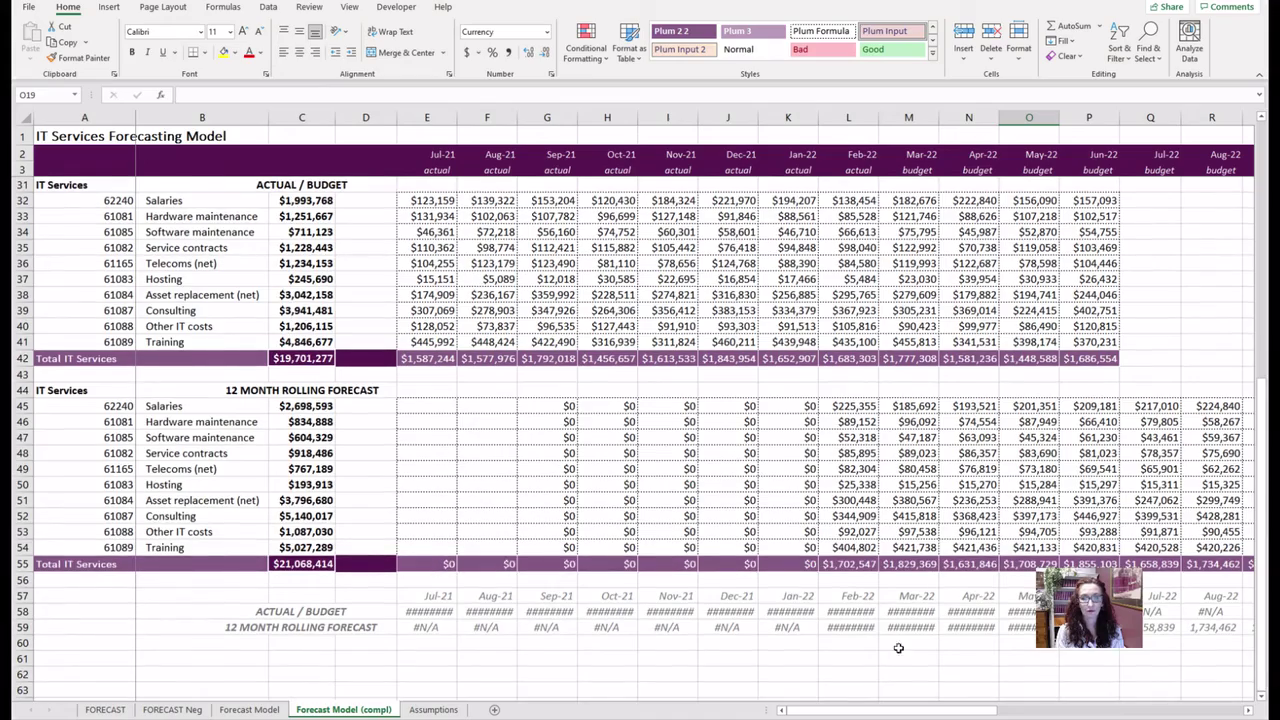
scroll(697, 524, up, 9)
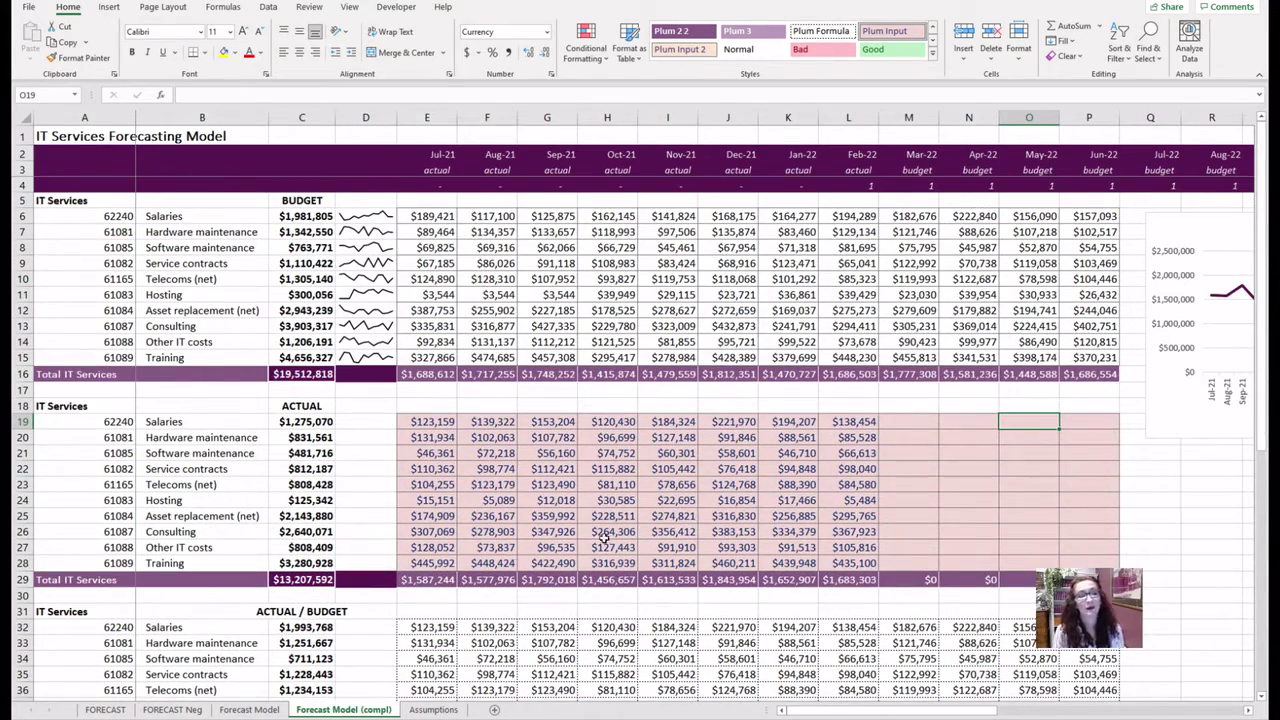
On the Forecast Model sheet, inspect the first month's header formula and trace it to its source on the Assumptions sheet
click(249, 711)
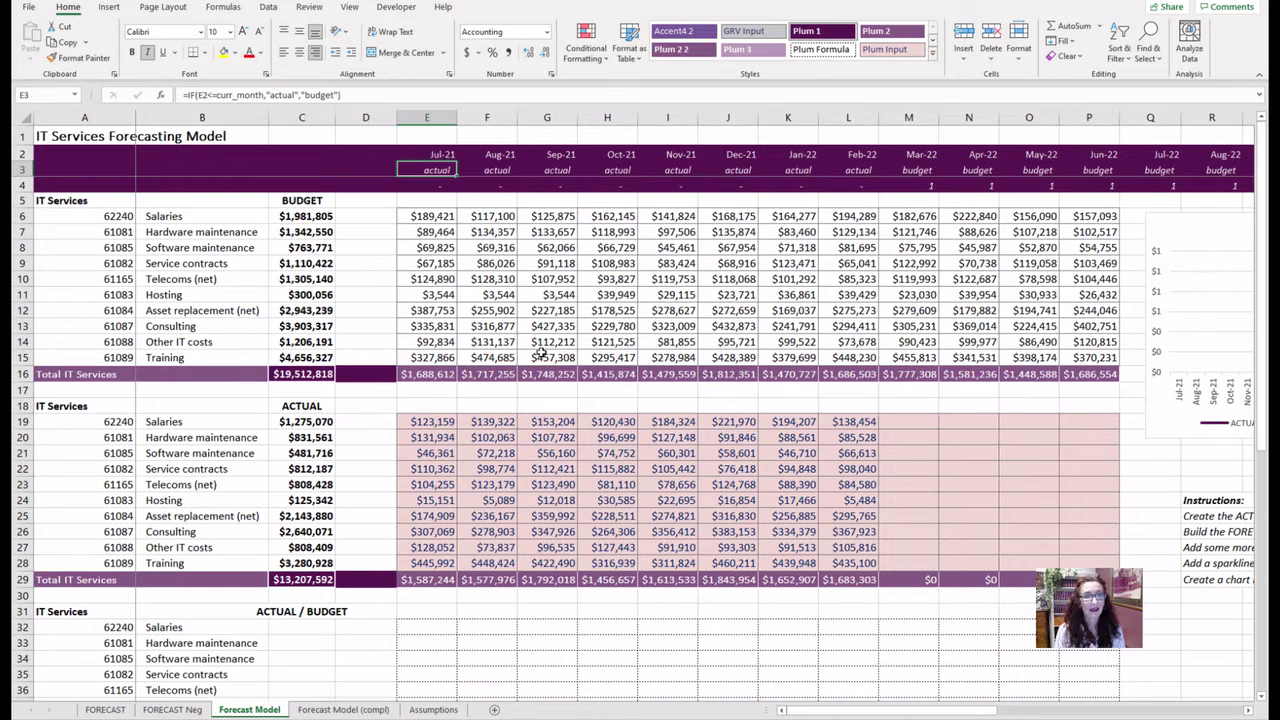
click(440, 154)
double_click(440, 154)
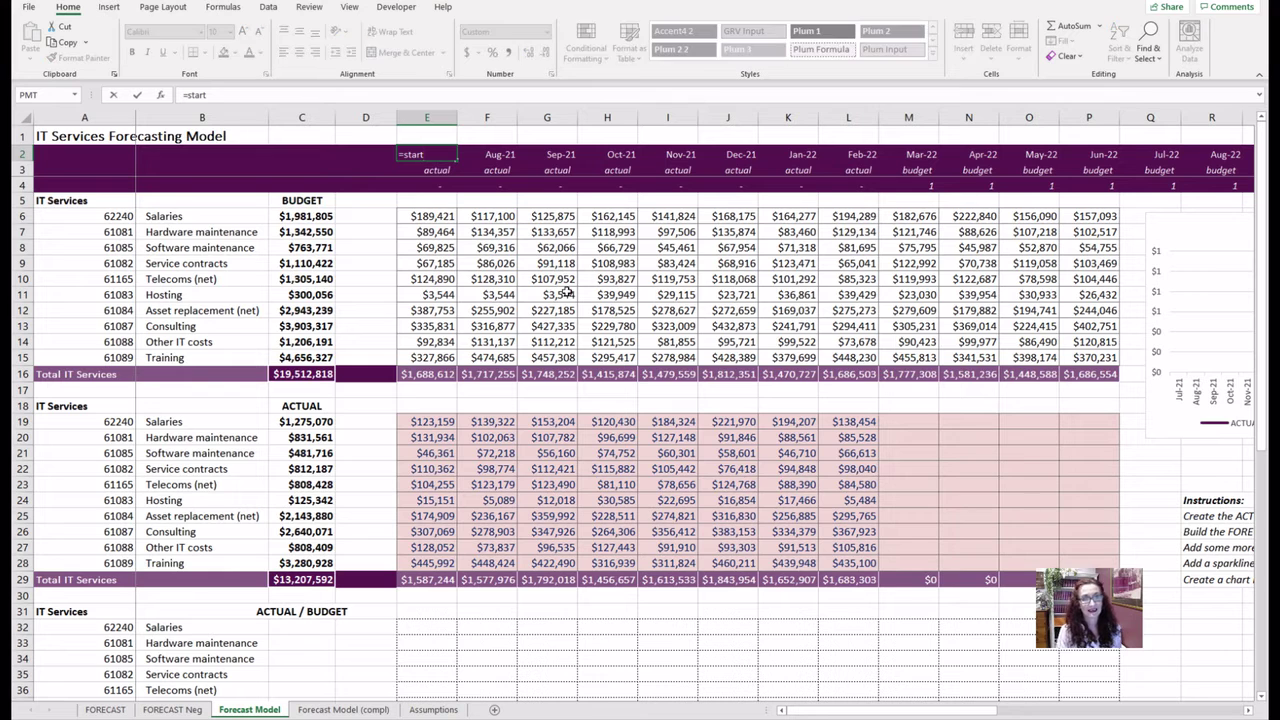
key(Escape)
key(ctrl+bracketleft)
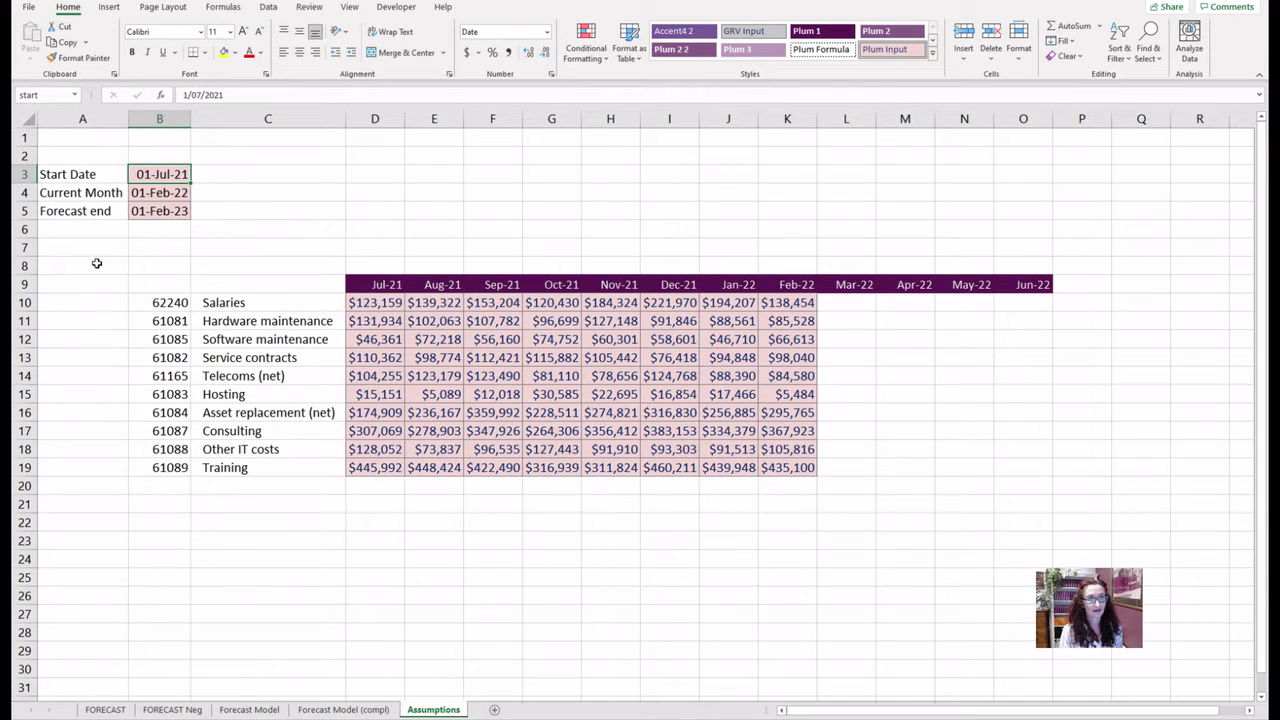
Inspect the Current Month input and the formula behind Forecast end, leaving both unchanged
click(138, 193)
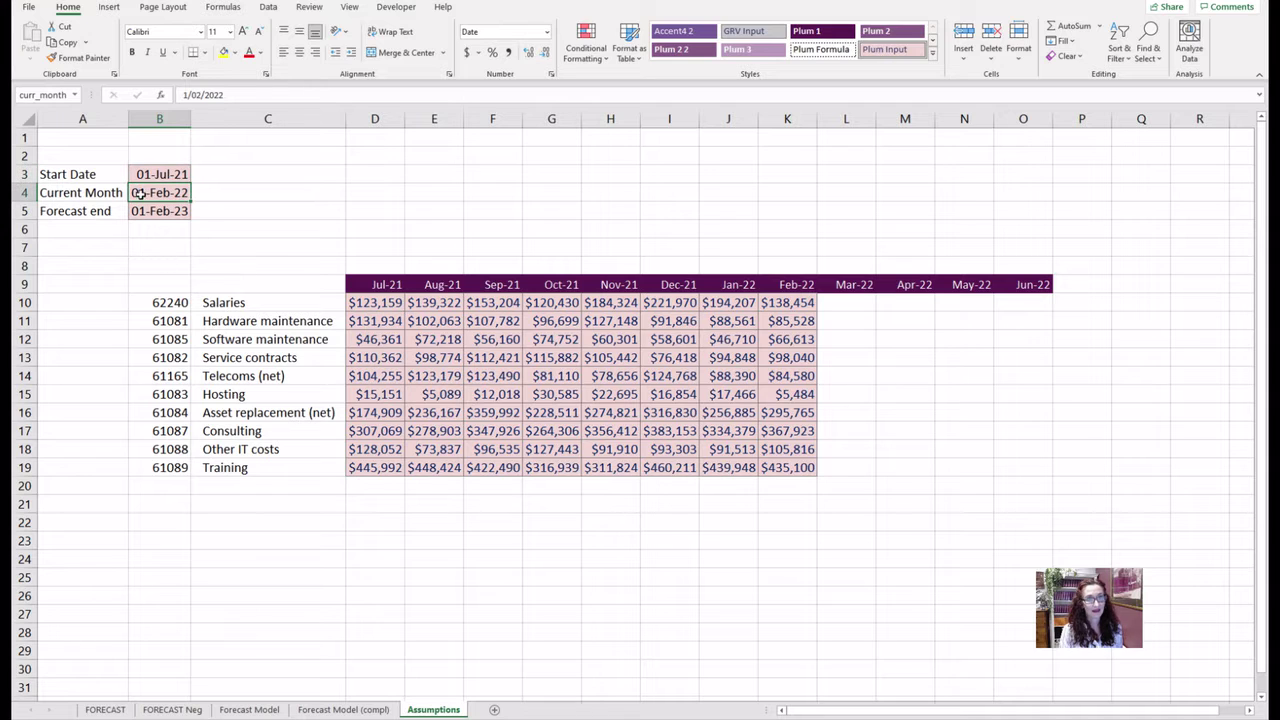
click(152, 212)
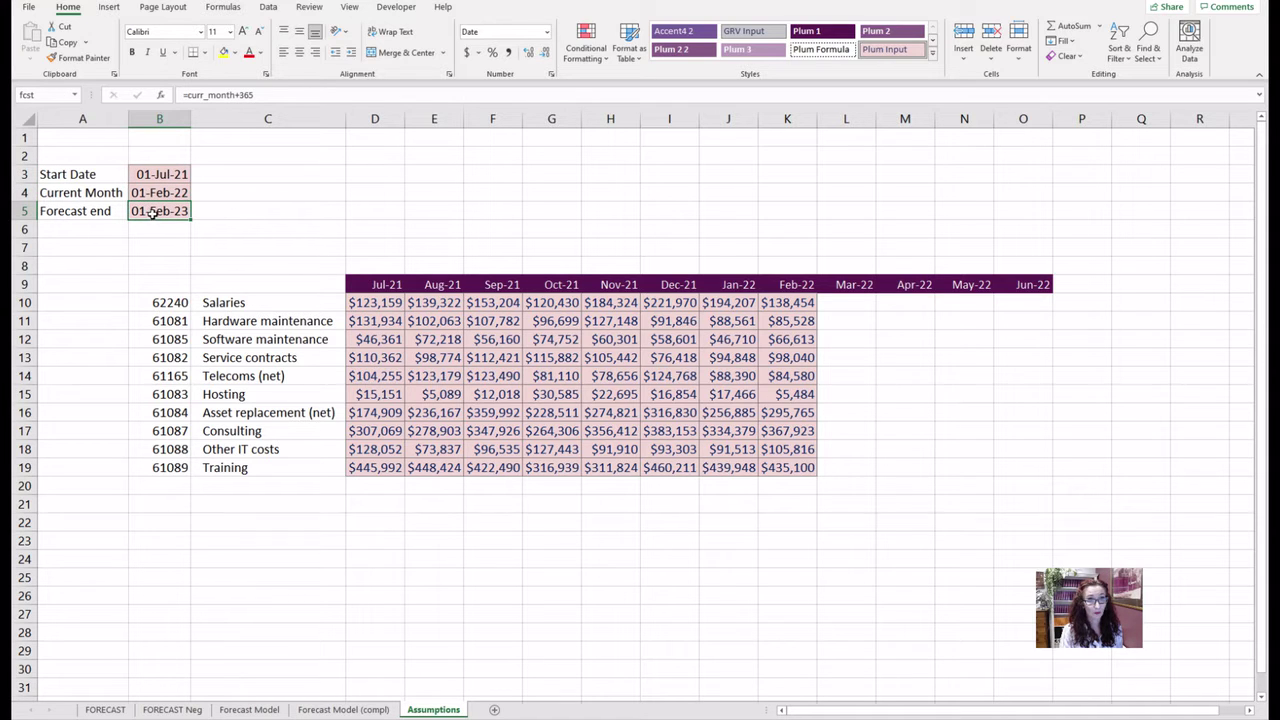
double_click(155, 211)
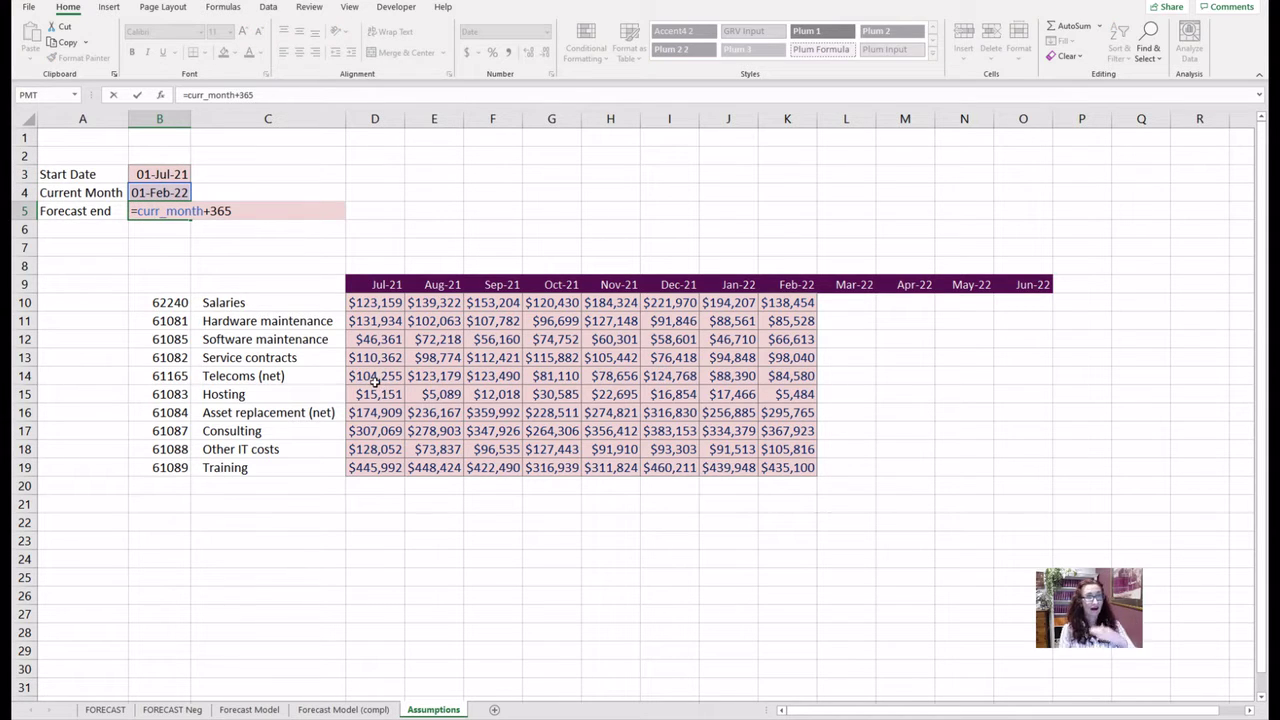
key(Escape)
Return to the Forecast Model sheet and inspect the July actual/budget label formula in E3 and the forecast flag formula in E4
click(247, 711)
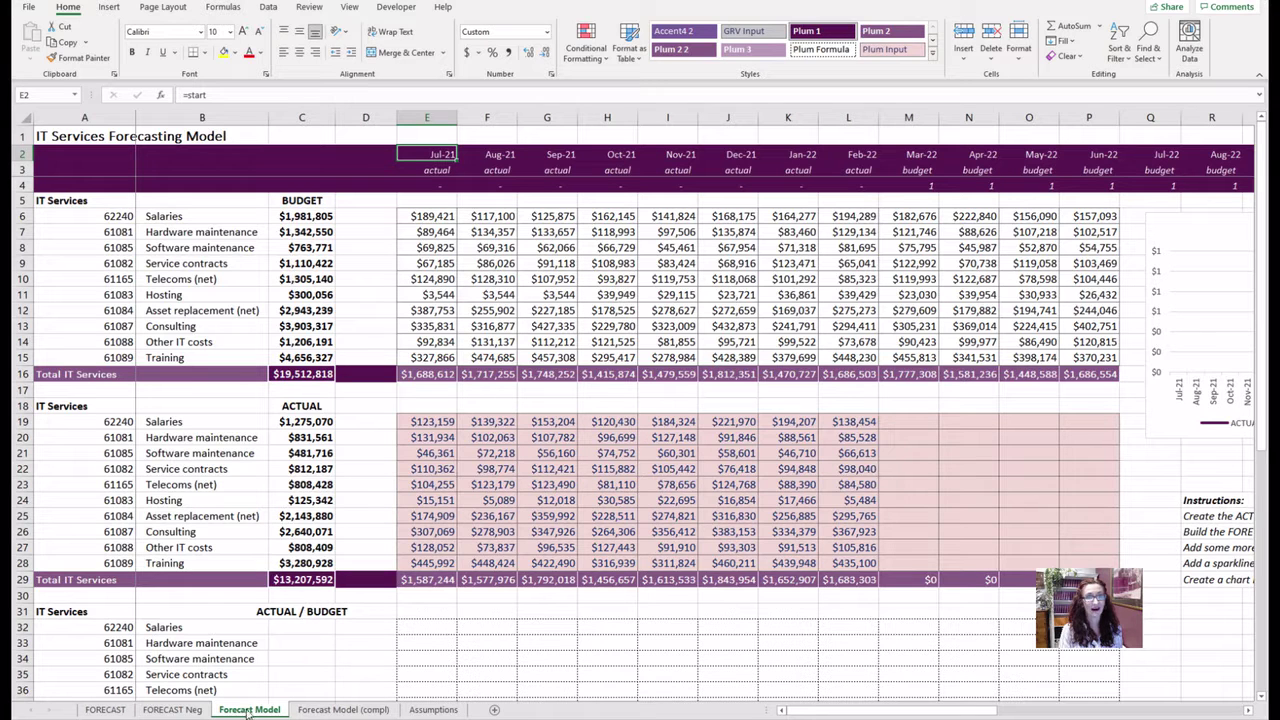
click(437, 167)
double_click(437, 167)
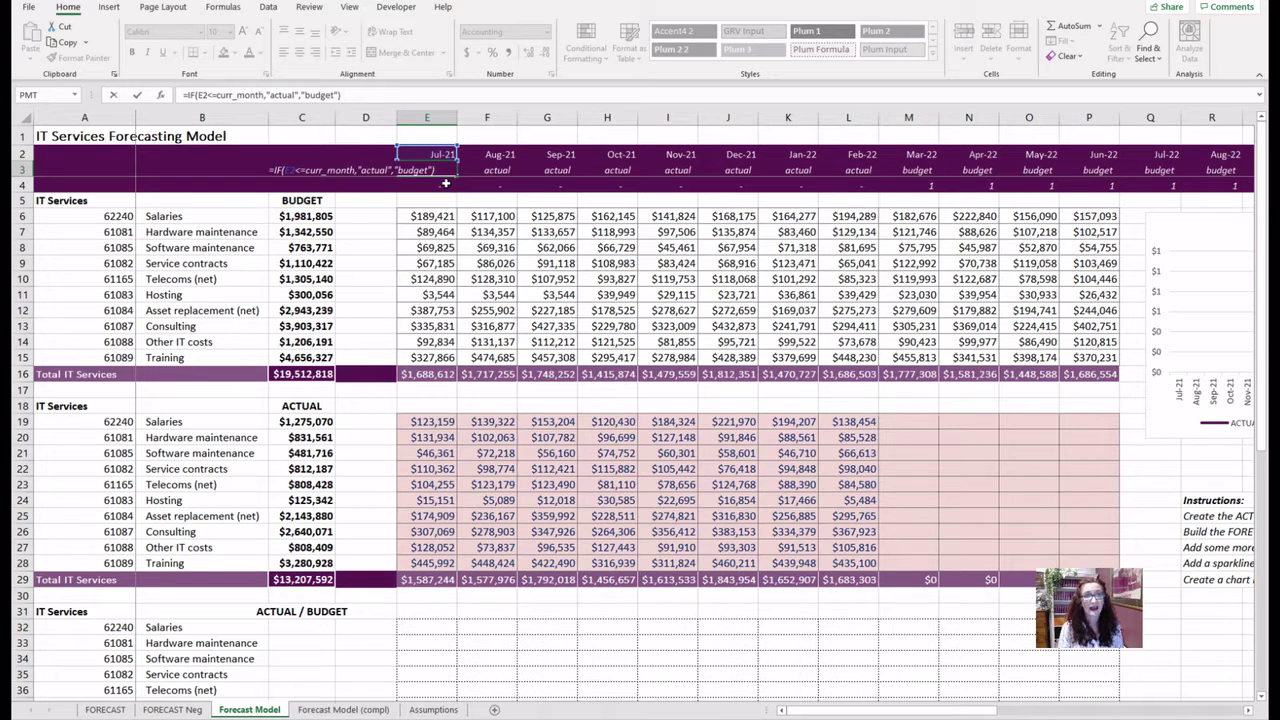
key(Return)
key(F2)
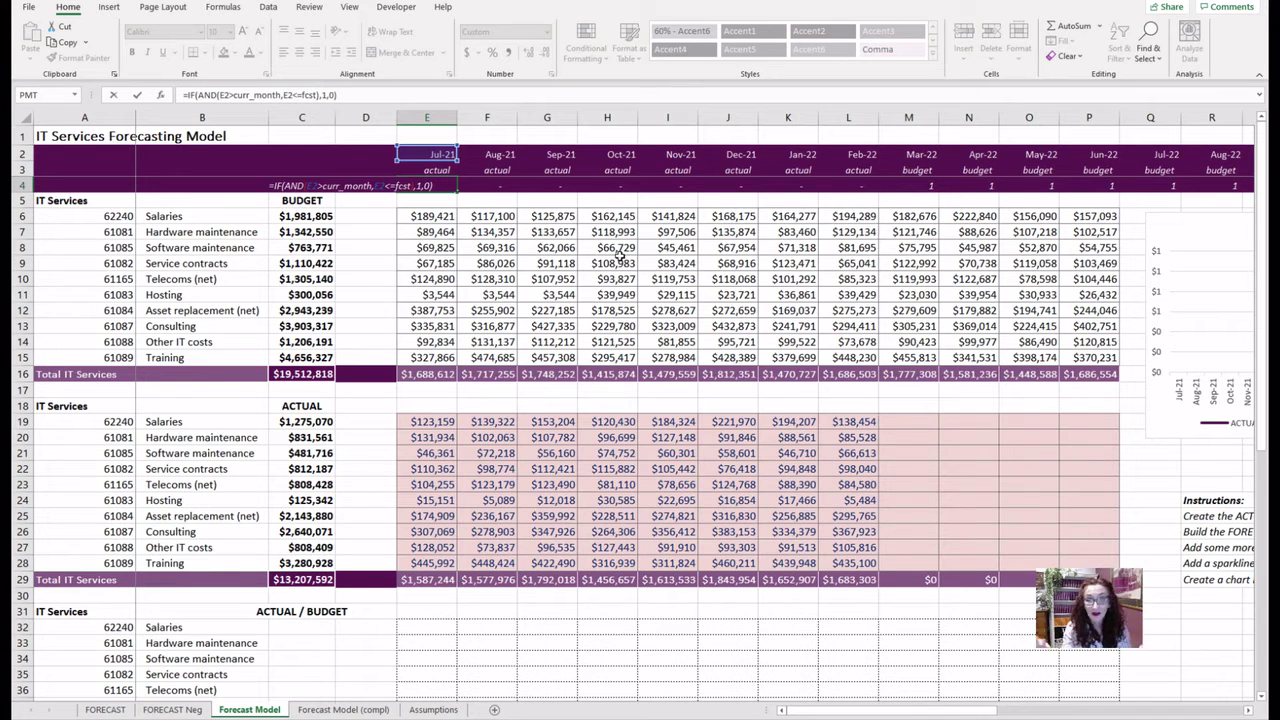
key(ctrl+Return)
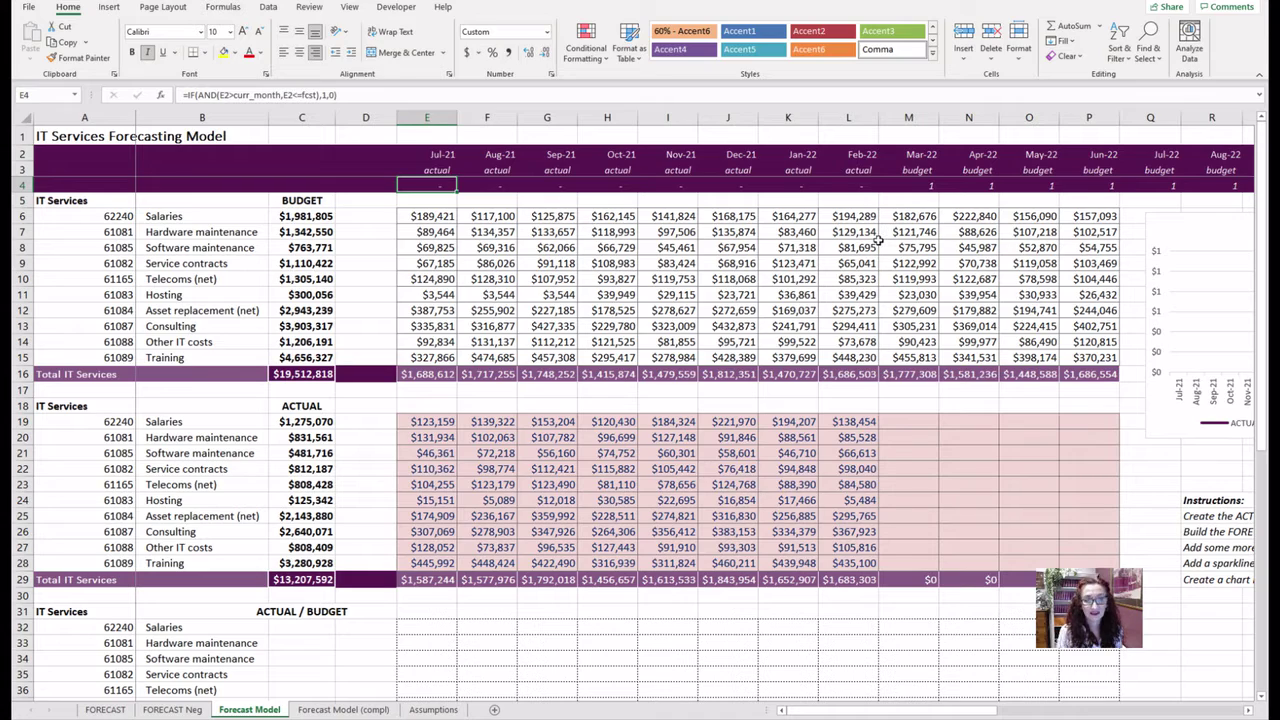
In the July Salaries cell E32 of the Actual / Budget section, begin an IF formula testing whether E$3 equals "budget"
click(894, 422)
scroll(866, 399, down, 1)
scroll(866, 399, down, 4)
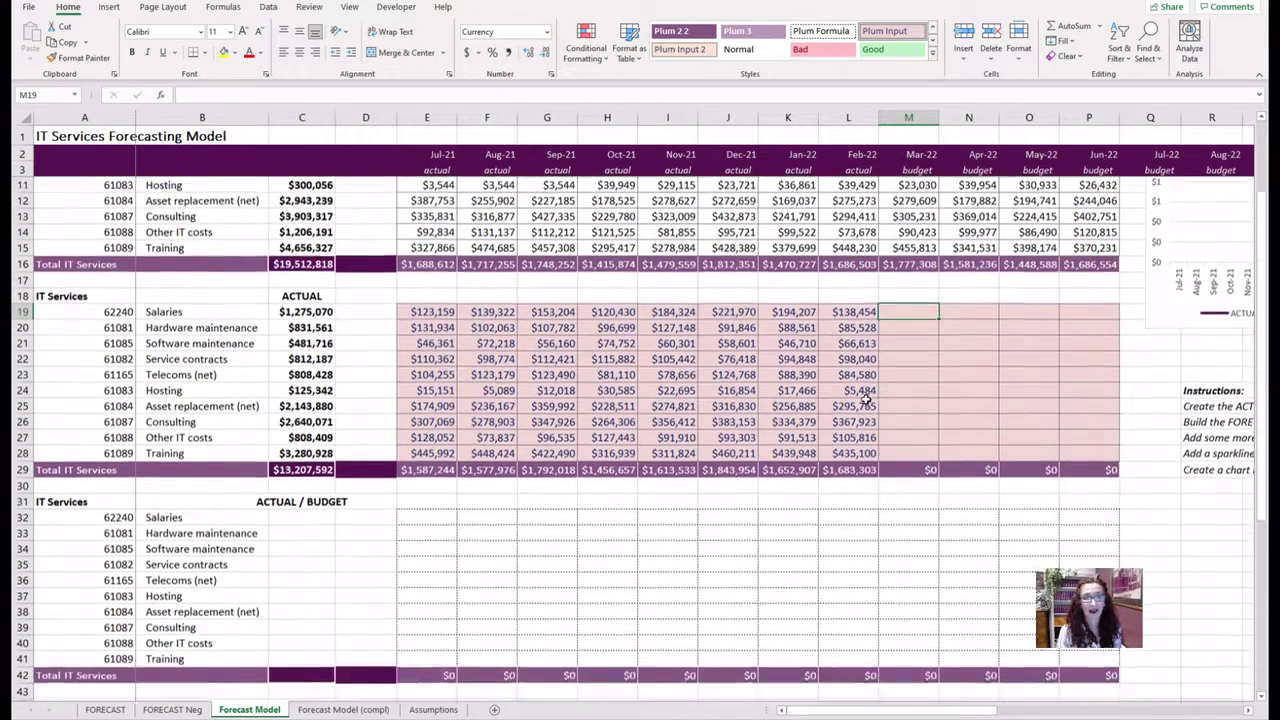
scroll(505, 425, up, 1)
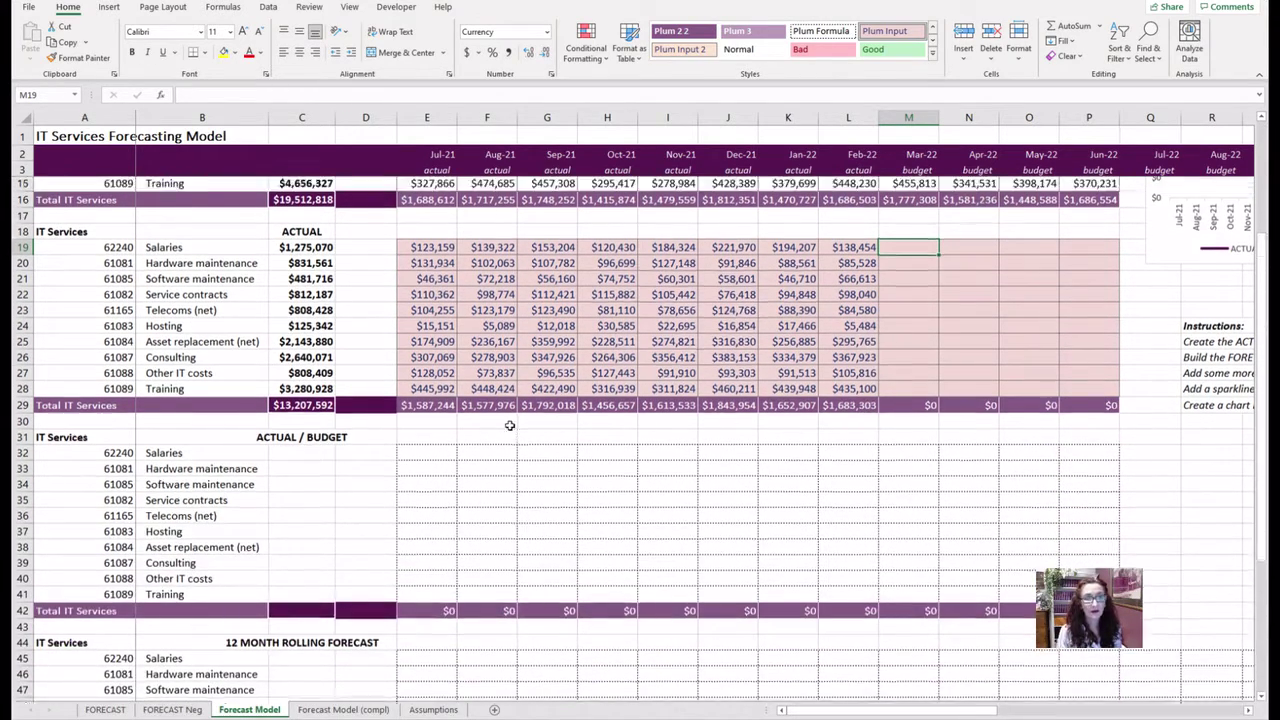
click(420, 488)
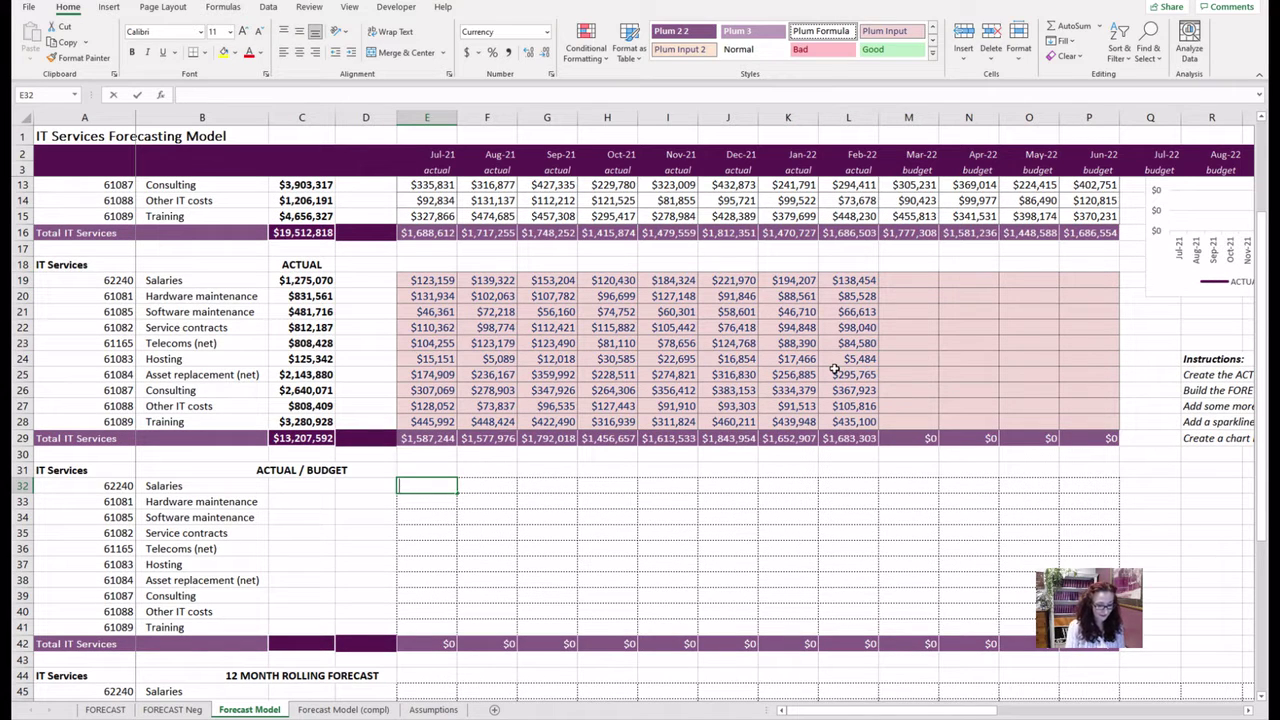
text(=if()
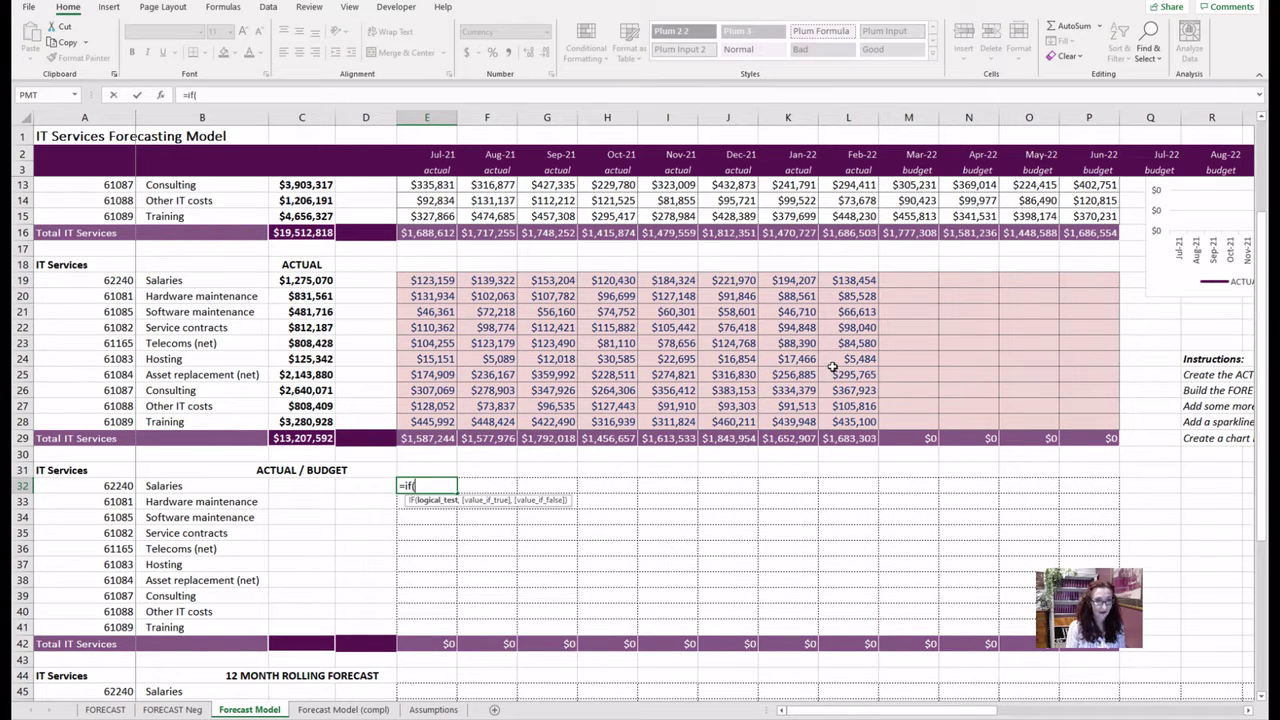
scroll(654, 228, up, 2)
click(441, 170)
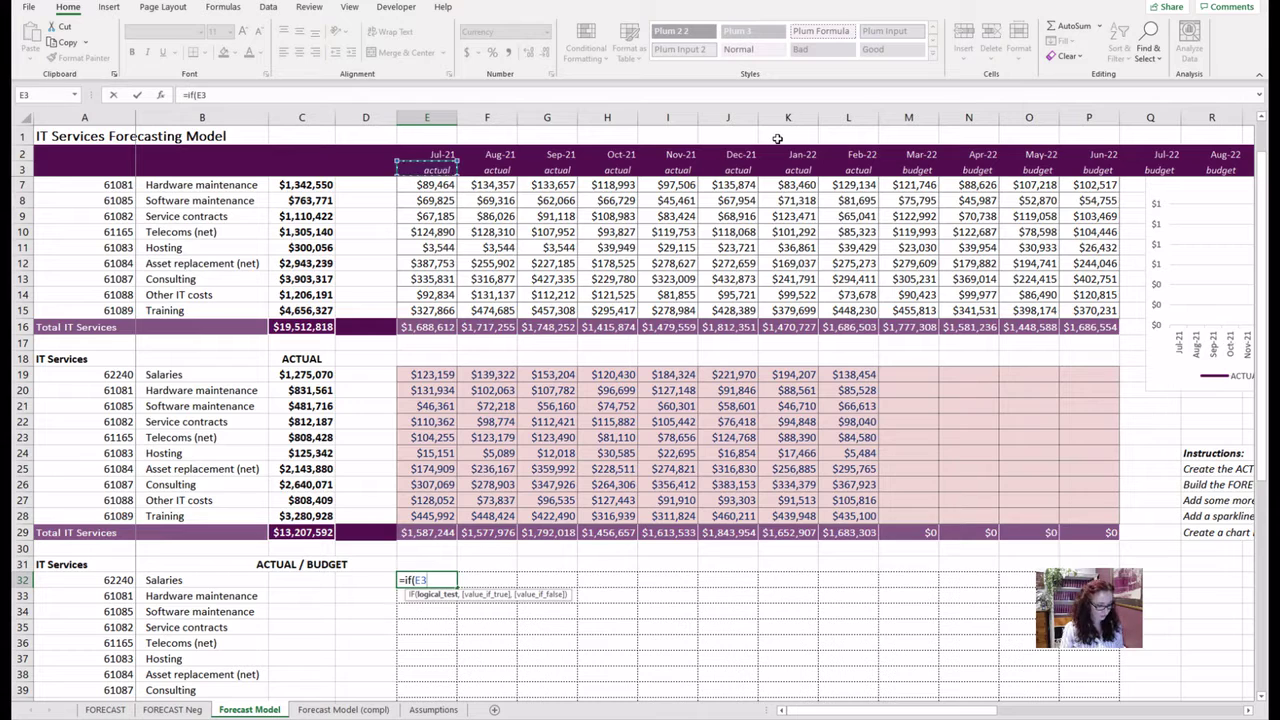
key(F4)
key(F4)
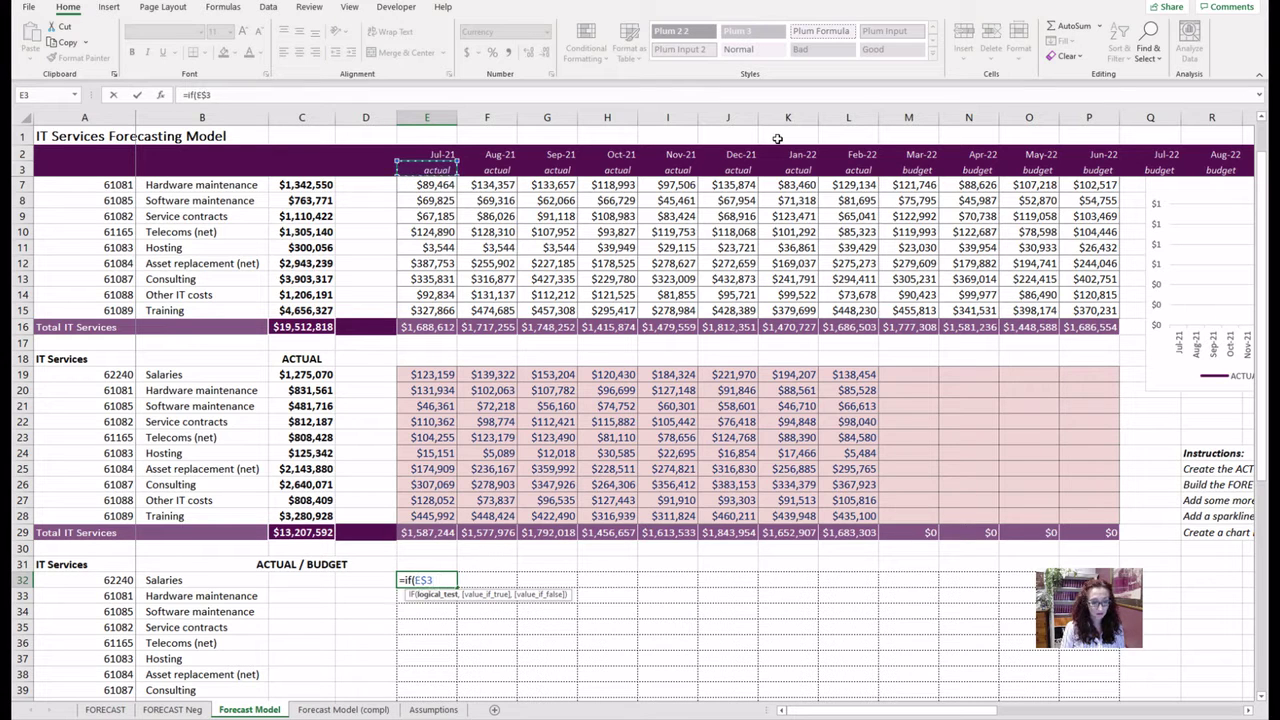
text(=")
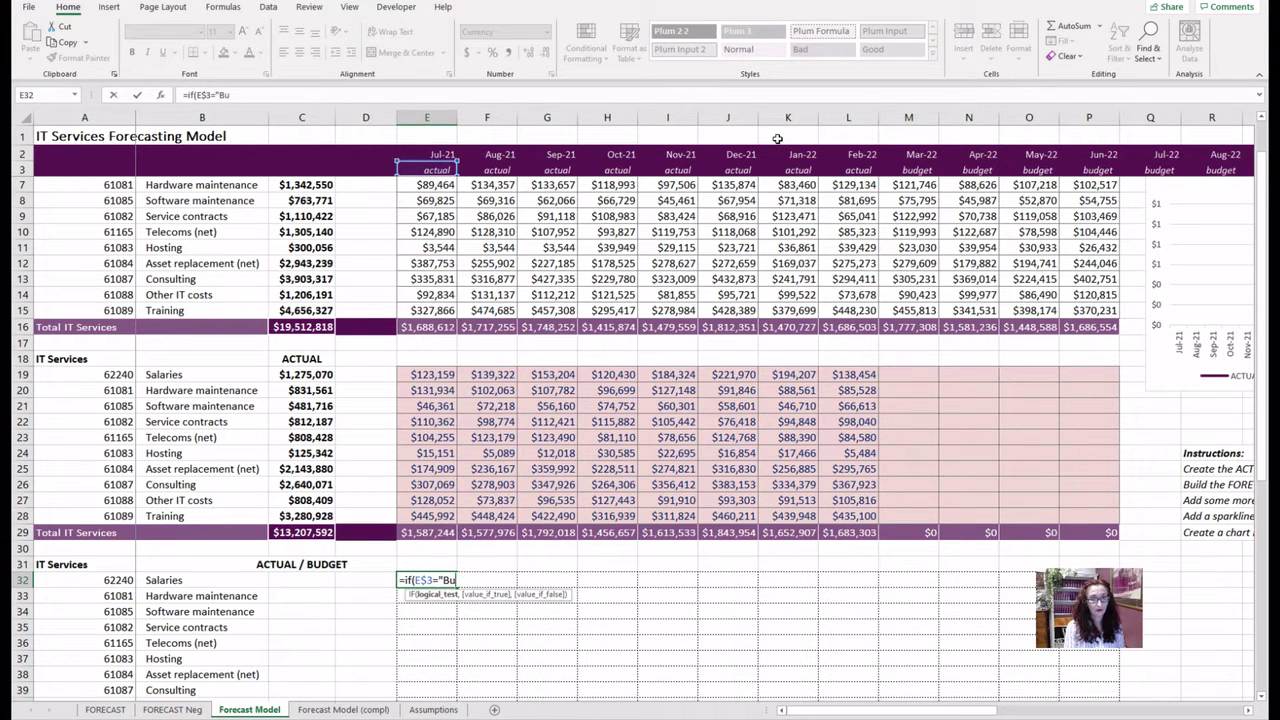
text(budget")
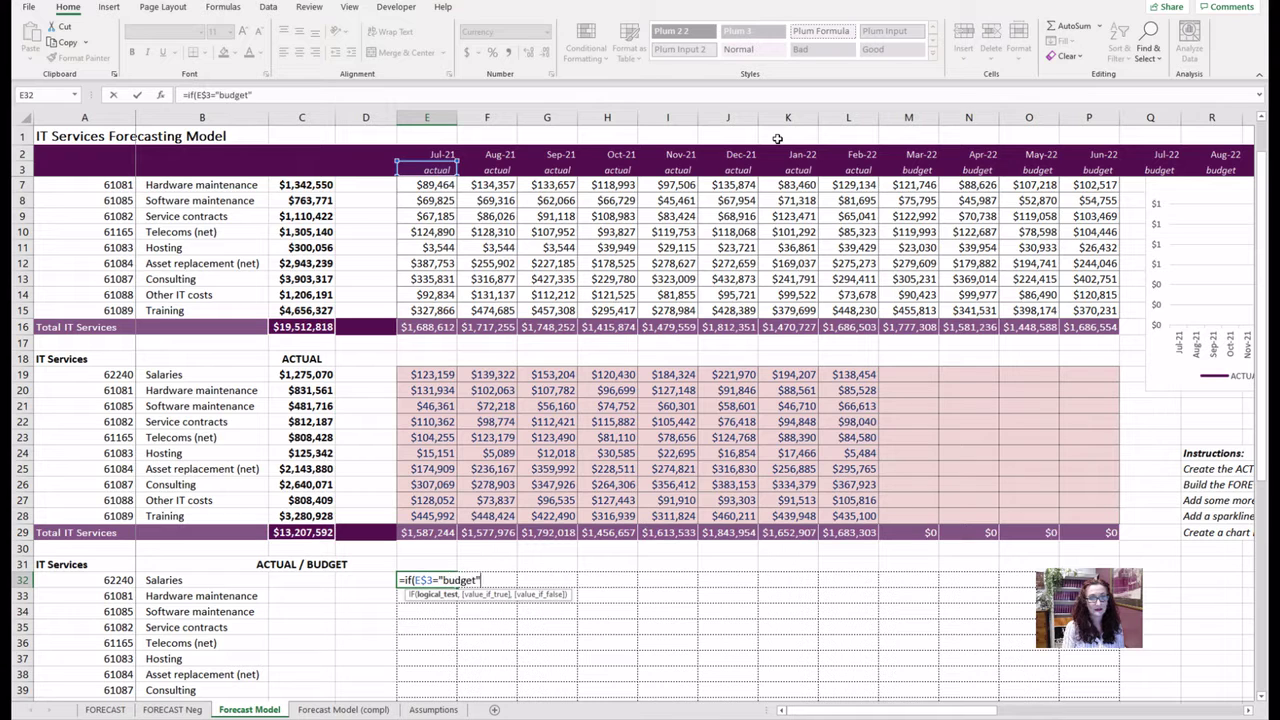
Complete the E32 formula so it returns budget value E6 when the test is true and actual value E19 otherwise
text(,)
scroll(505, 264, up, 1)
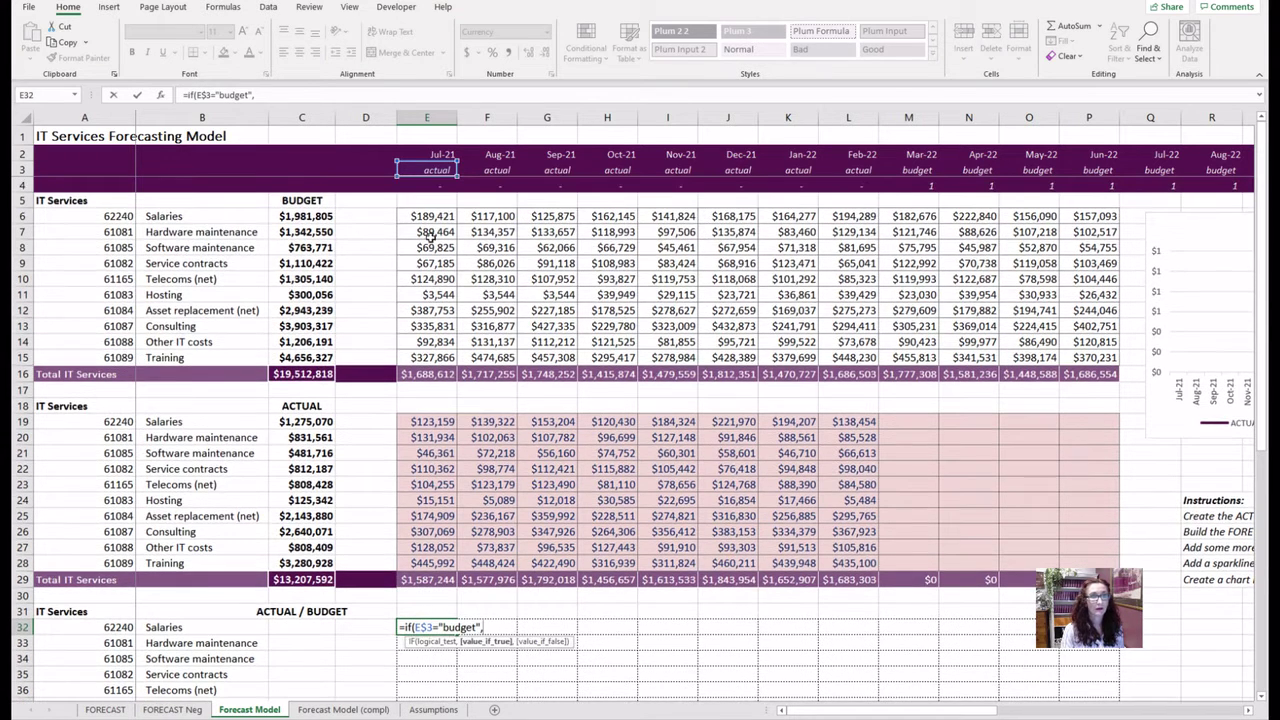
click(428, 216)
text(,)
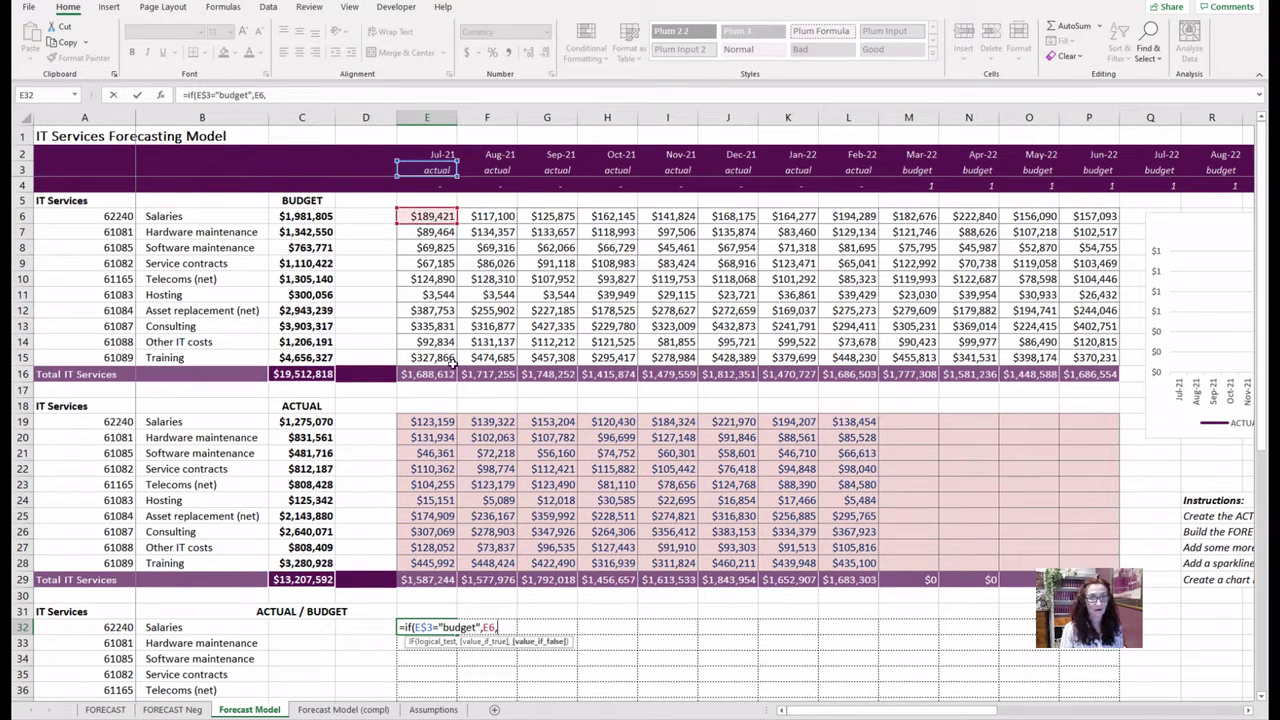
click(442, 420)
text())
key(Return)
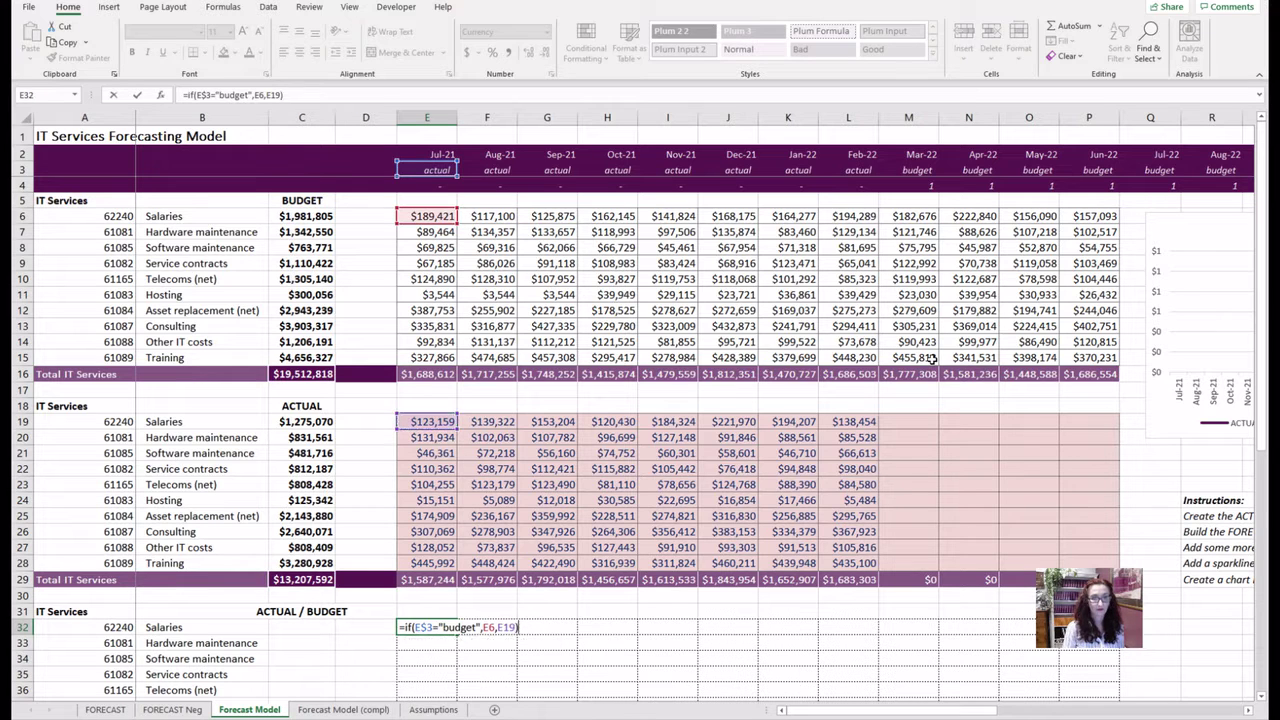
Copy the E32 formula to every account and month in the Actual / Budget section, E32:P41, and check the actual-to-budget changeover
drag(428, 627, 1090, 660)
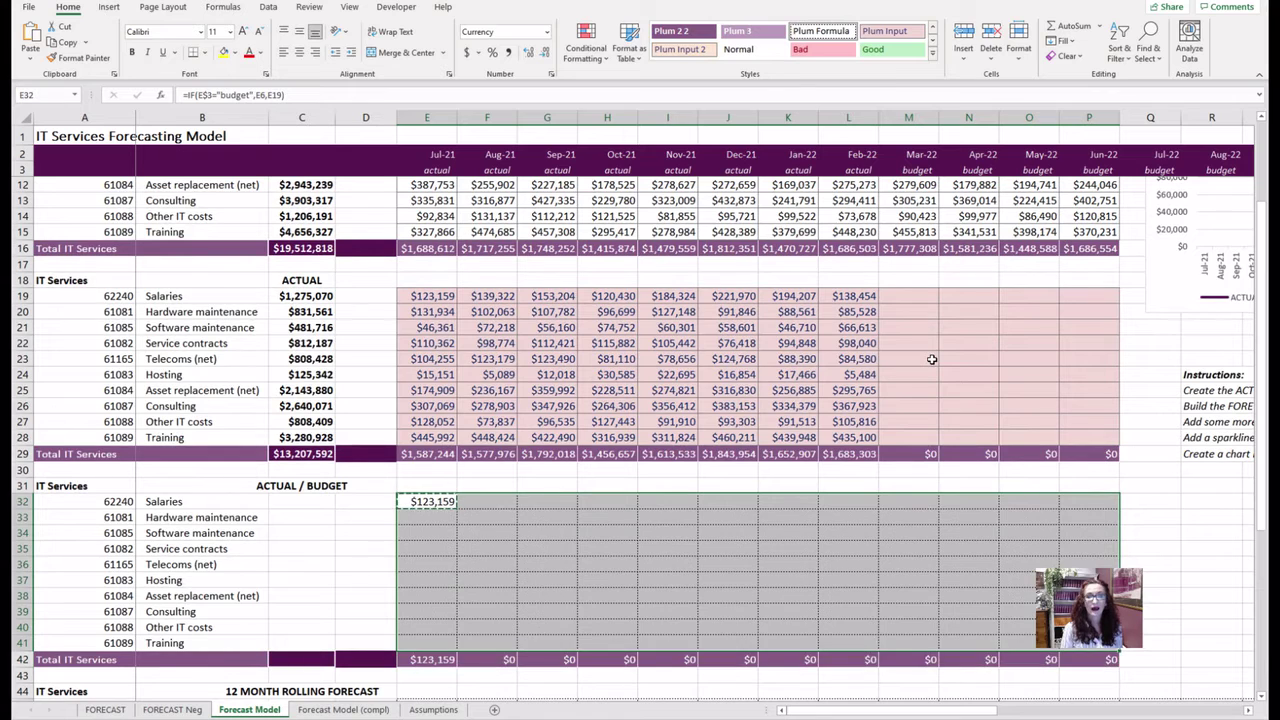
key(Return)
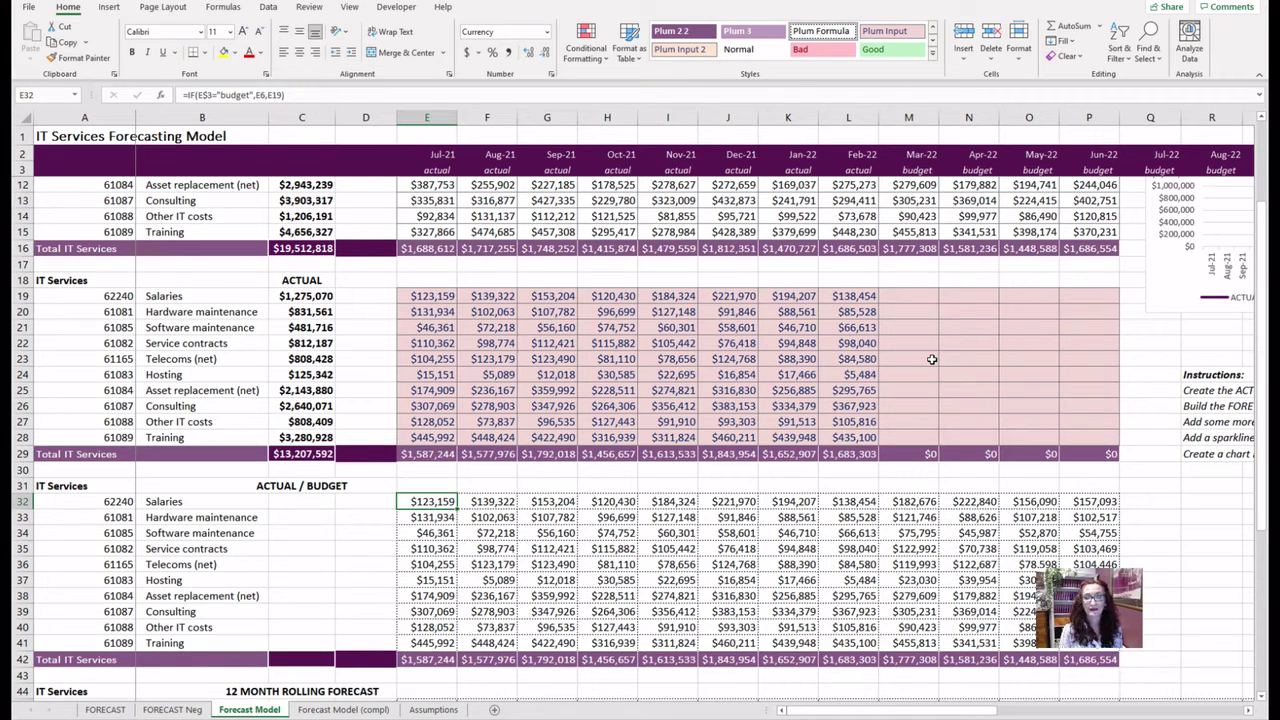
click(840, 502)
click(905, 501)
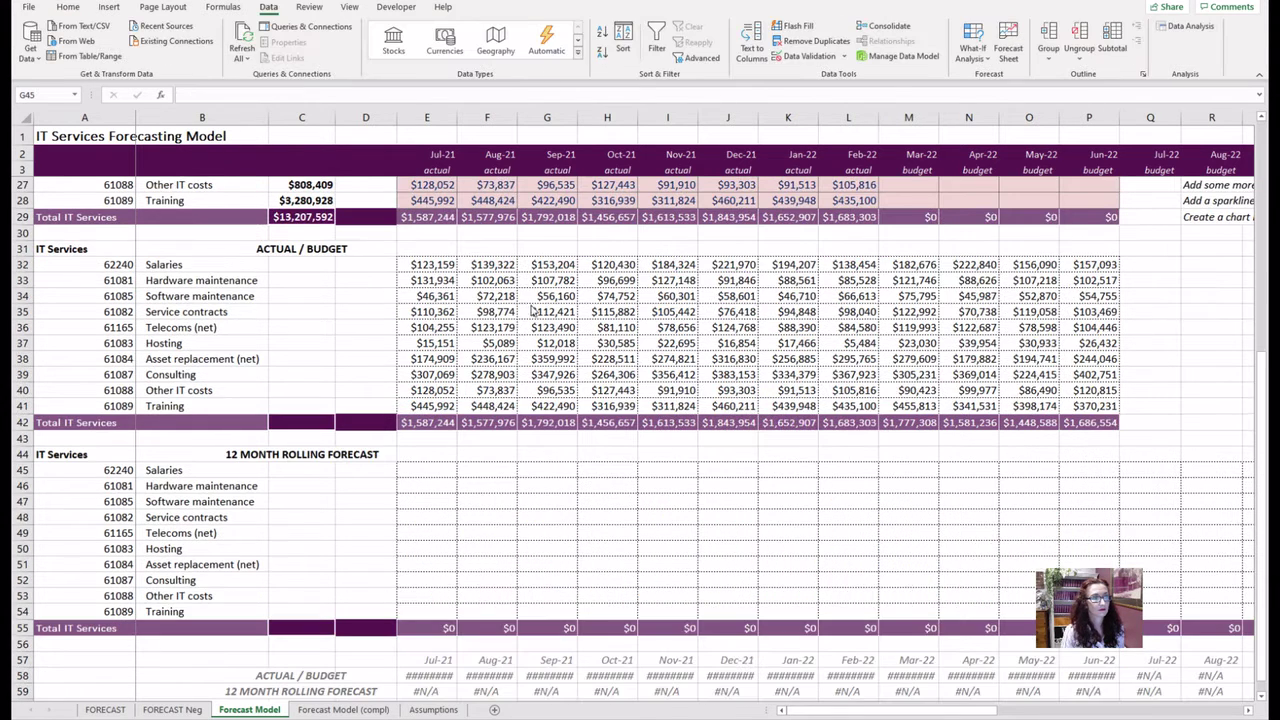
Total the Actual / Budget Salaries row in C32 with the formula =SUM(E32:P32)
click(333, 263)
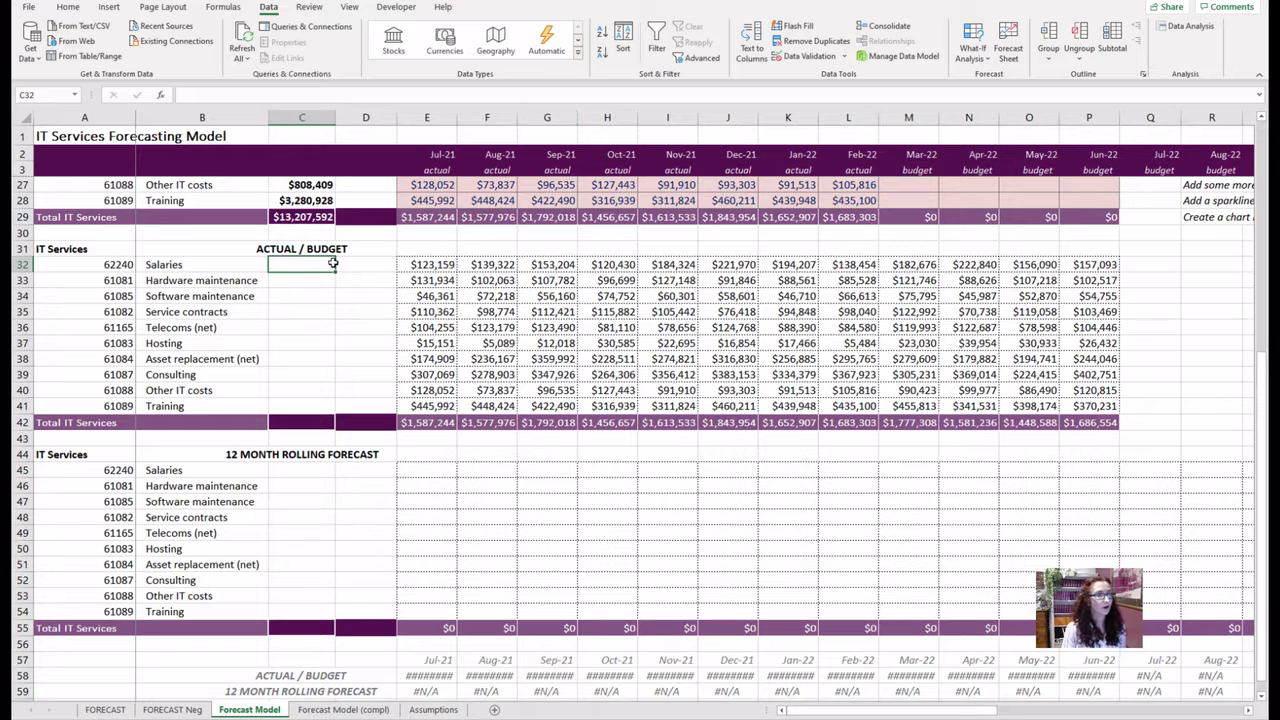
text(=sum)
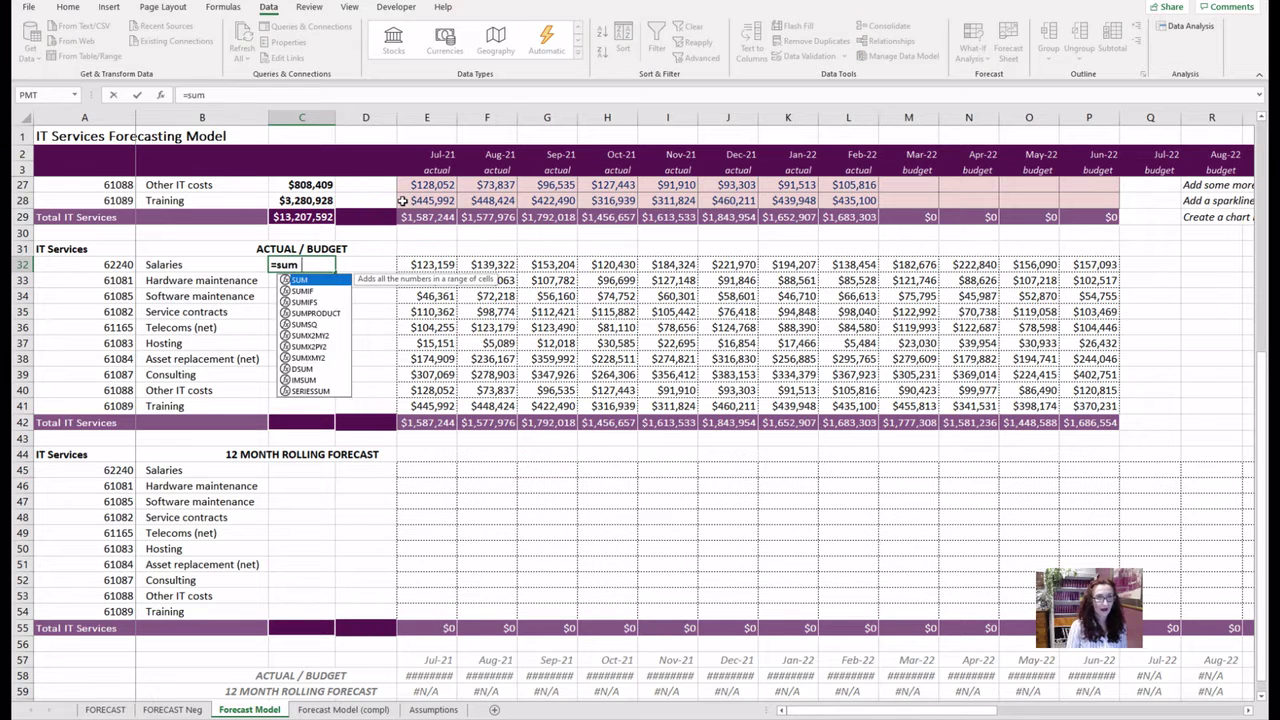
text(()
key(Right)
key(Right)
key(ctrl+shift+Right)
key(ctrl+Return)
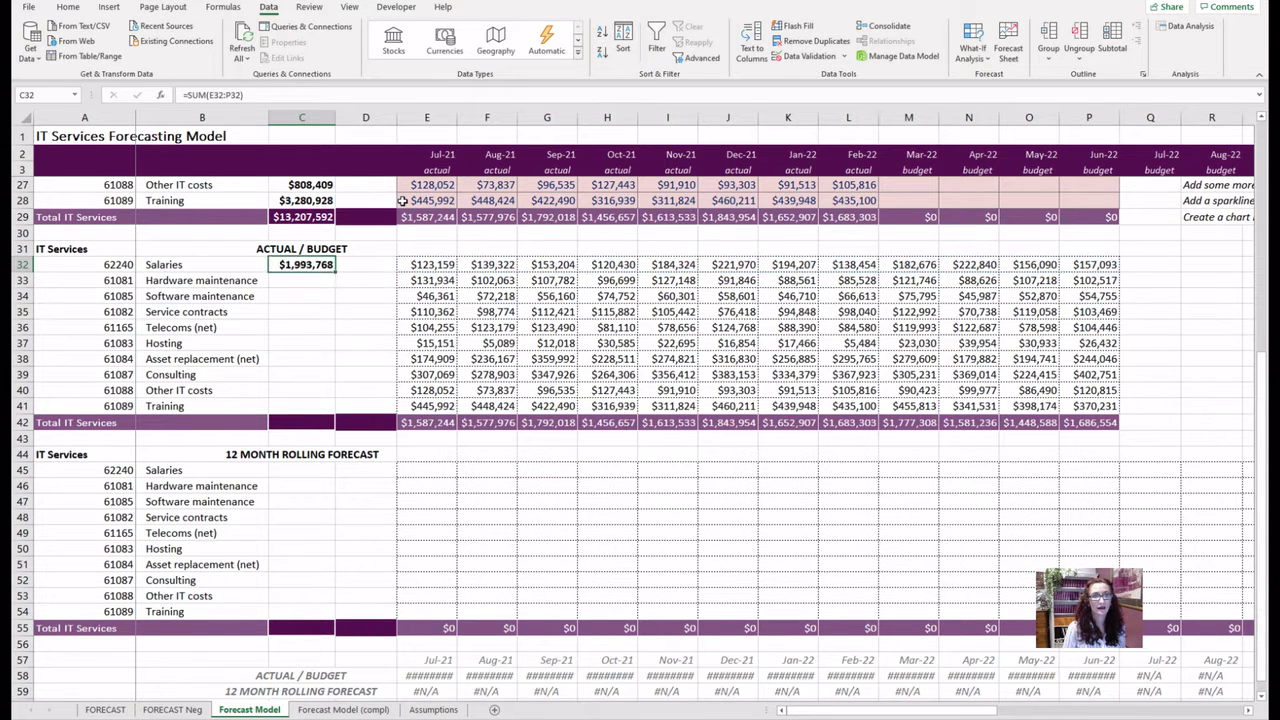
Fill the row total formula from C32 down to C41 for the remaining Actual / Budget accounts
key(shift+Down)
key(shift+Down)
key(shift+Down)
key(shift+Down)
key(shift+Down)
key(shift+Down)
key(shift+Down)
key(shift+Down)
key(shift+Down)
key(ctrl+d)
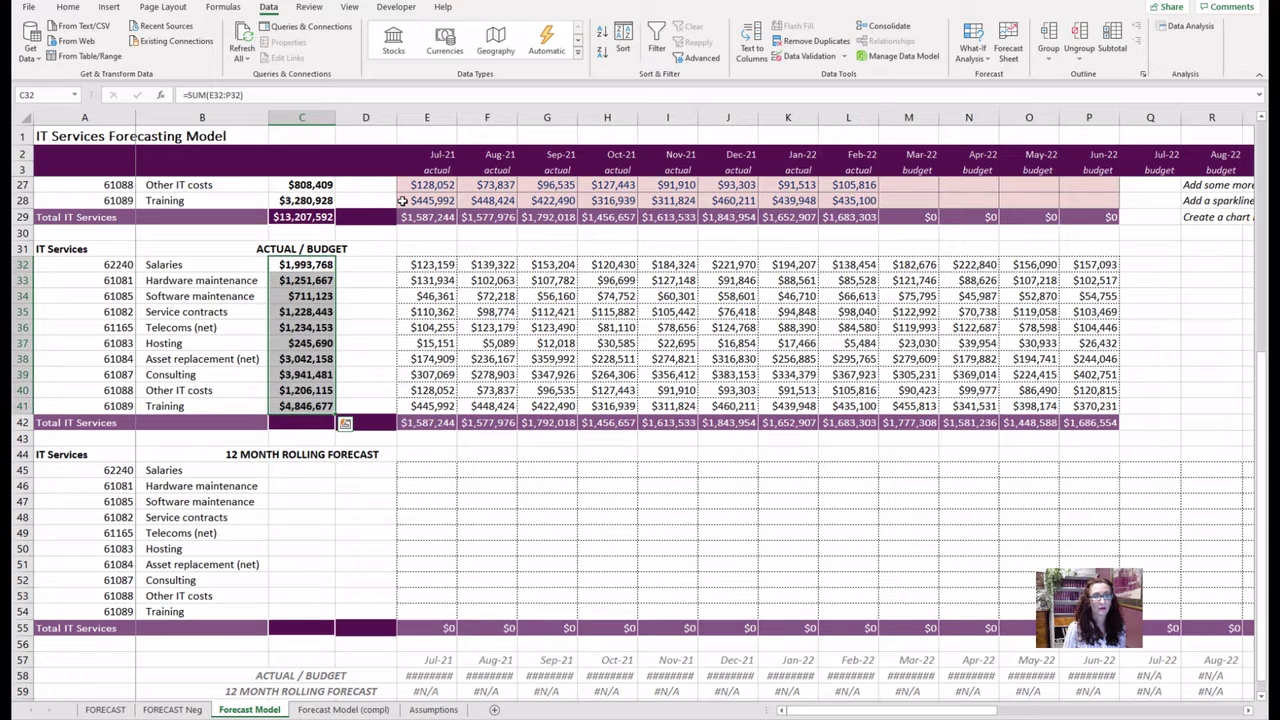
Total the Actual / Budget column for all IT services in C42 with the formula =SUM(C32:C41)
key(ctrl+Down)
key(Down)
key(alt+equal)
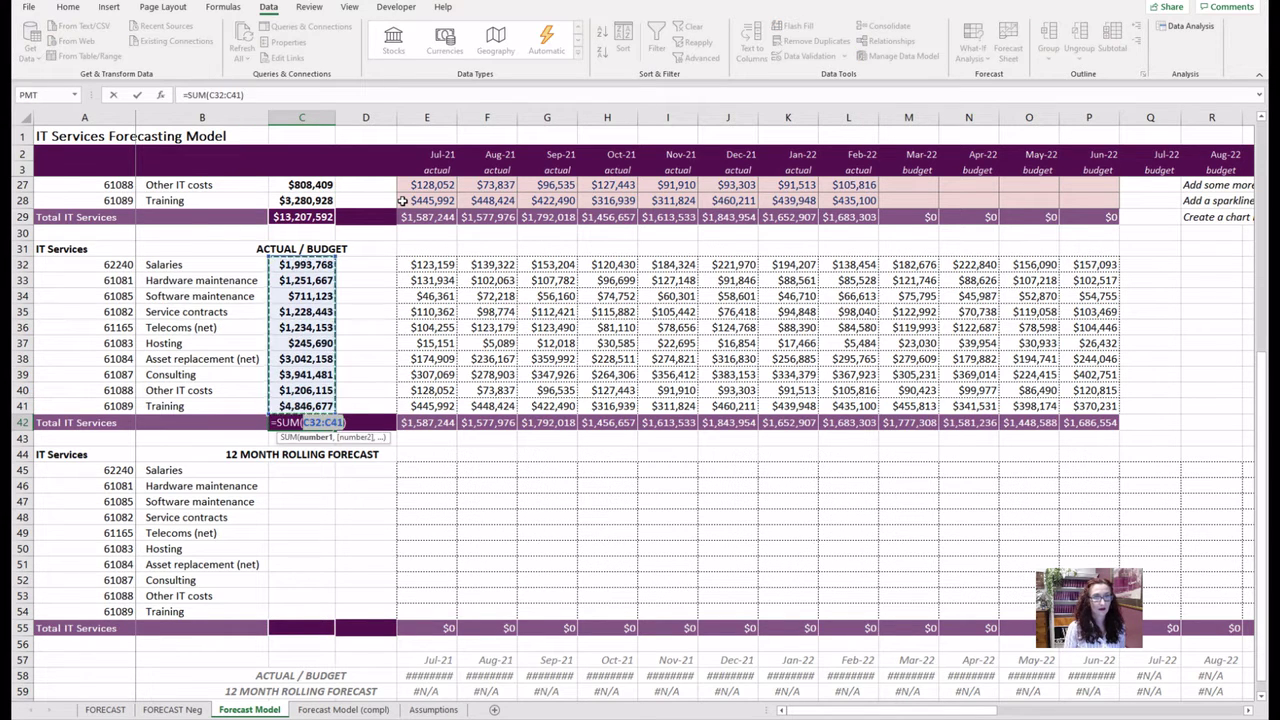
key(BackSpace)
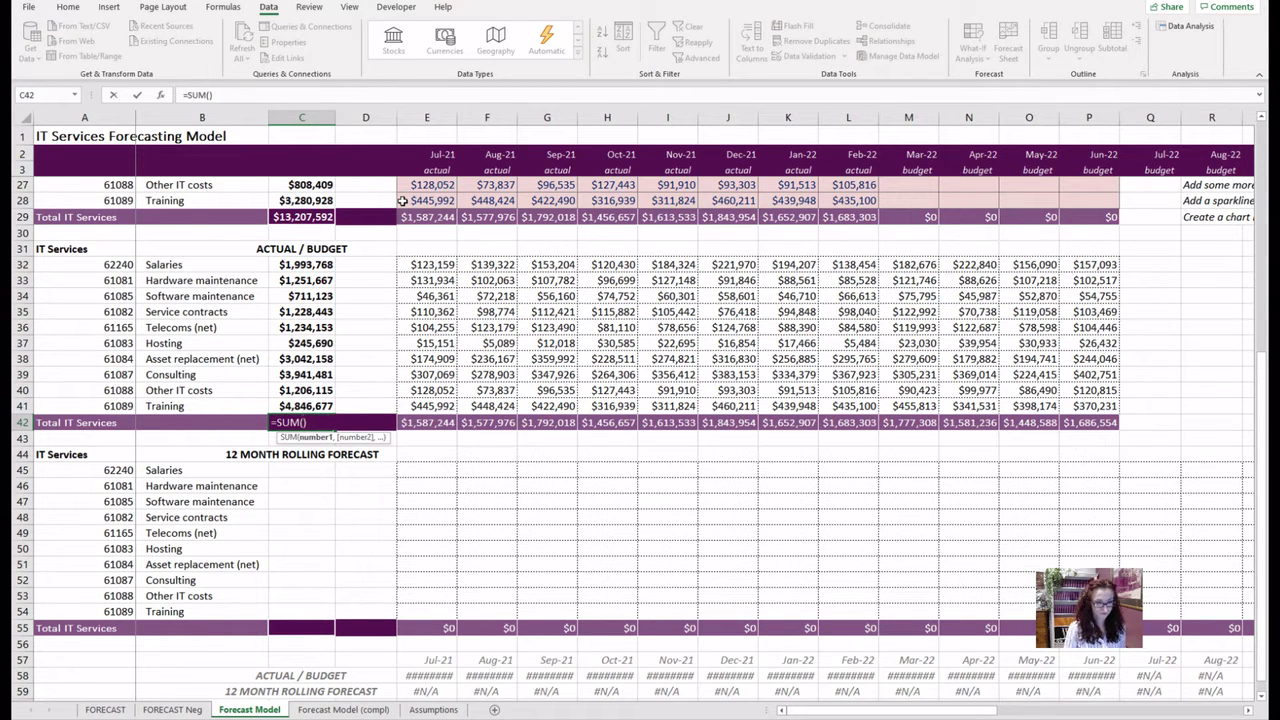
key(Up)
key(ctrl+shift+Up)
key(shift+Down)
key(Return)
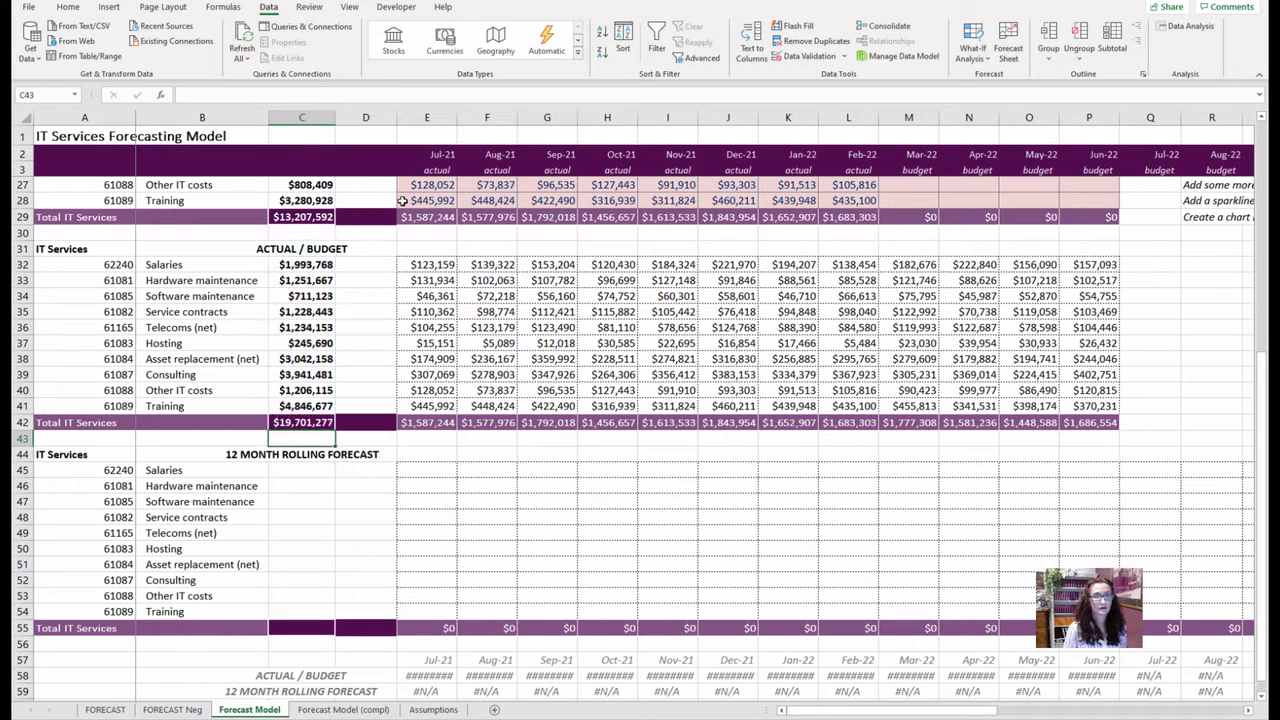
key(Up)
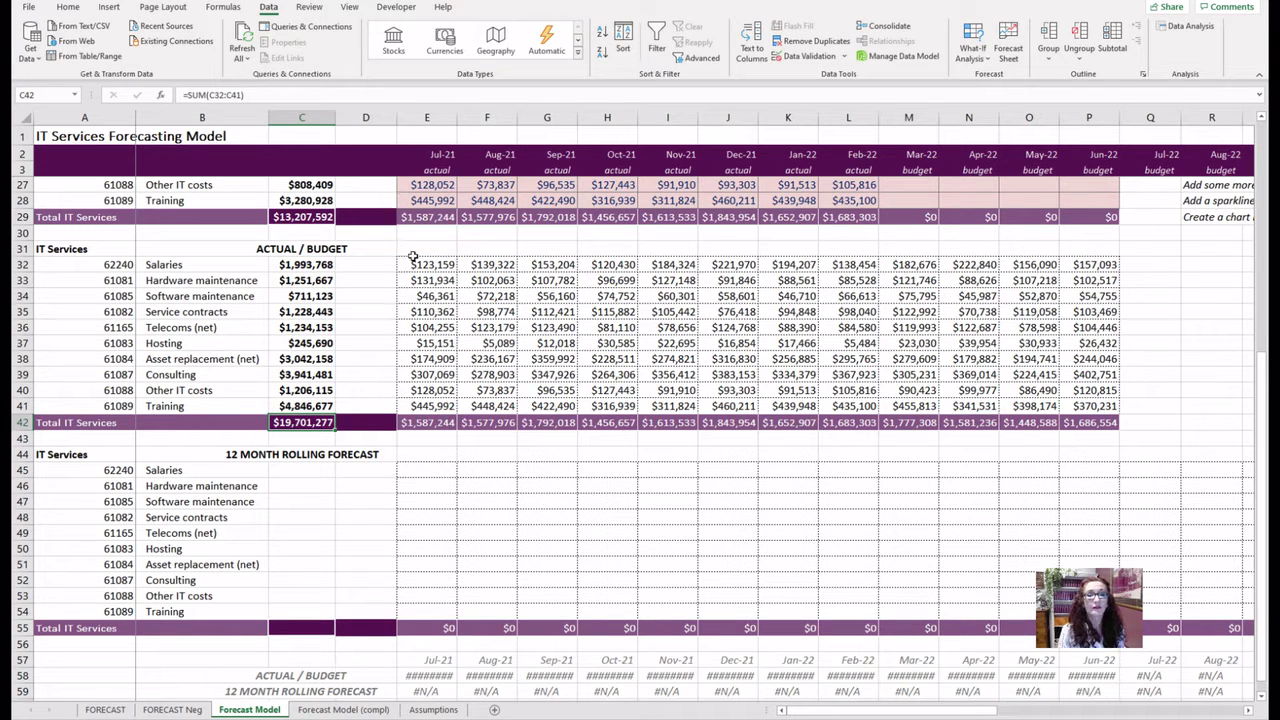
Examine the first two Actual / Budget Salaries months, E32:F32, against the empty cells of the 12 Month Rolling Forecast section
click(540, 468)
drag(409, 262, 476, 265)
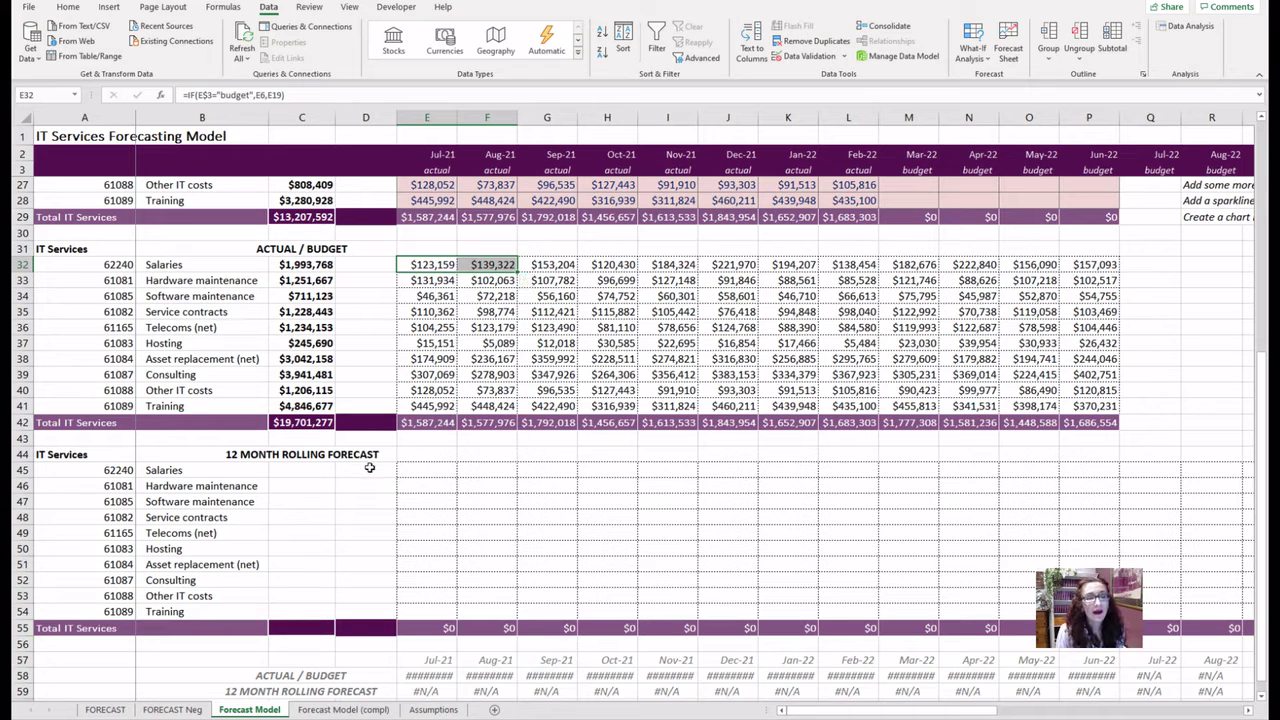
click(275, 476)
drag(277, 484, 283, 609)
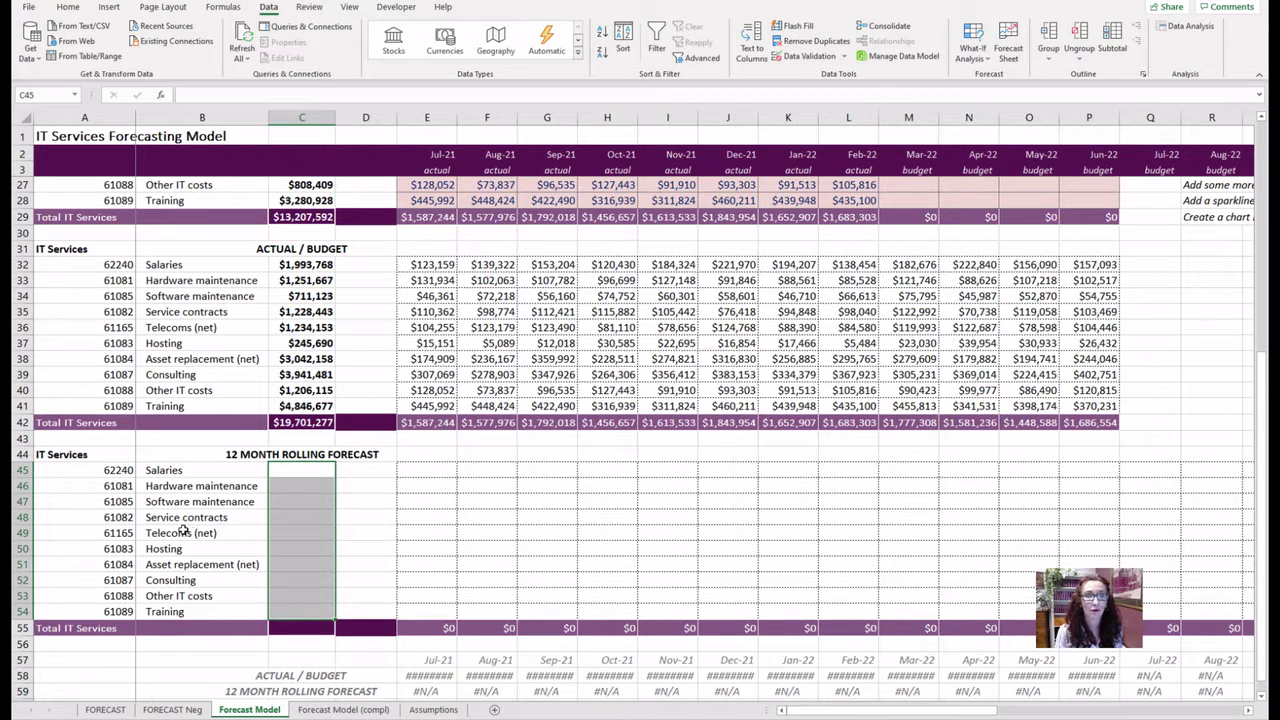
click(428, 265)
drag(428, 265, 485, 266)
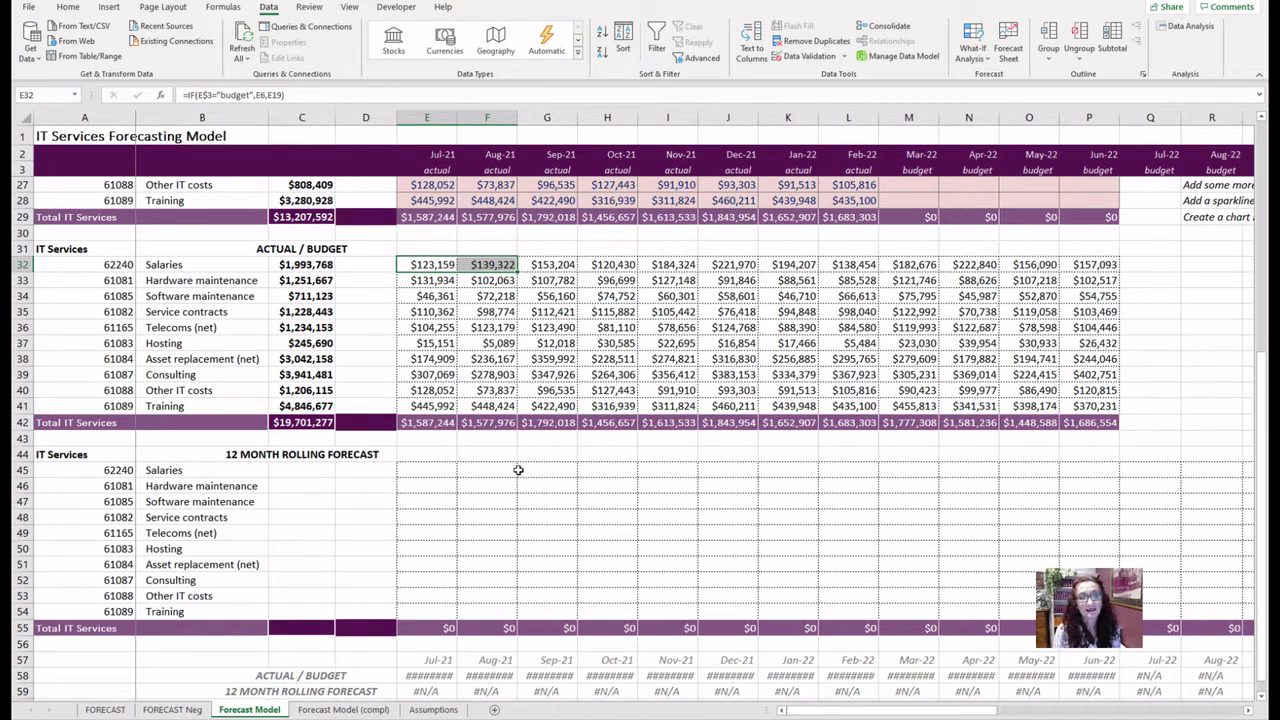
click(533, 470)
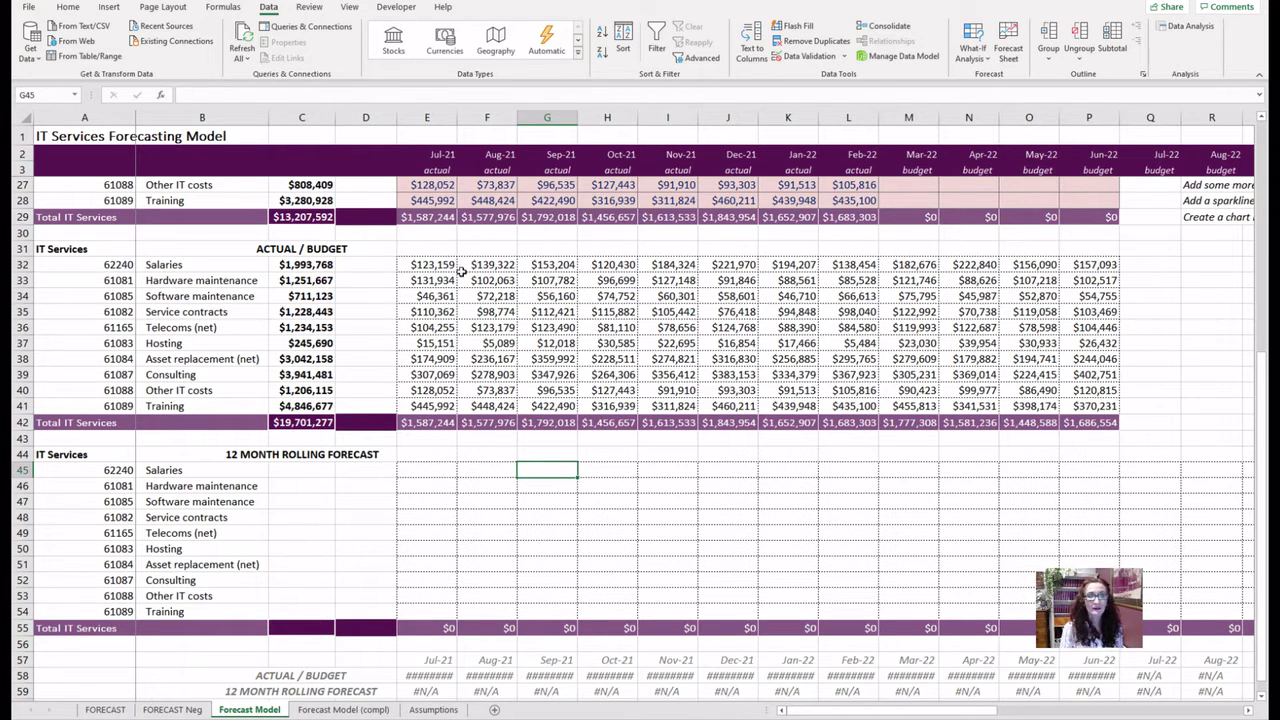
drag(431, 262, 480, 263)
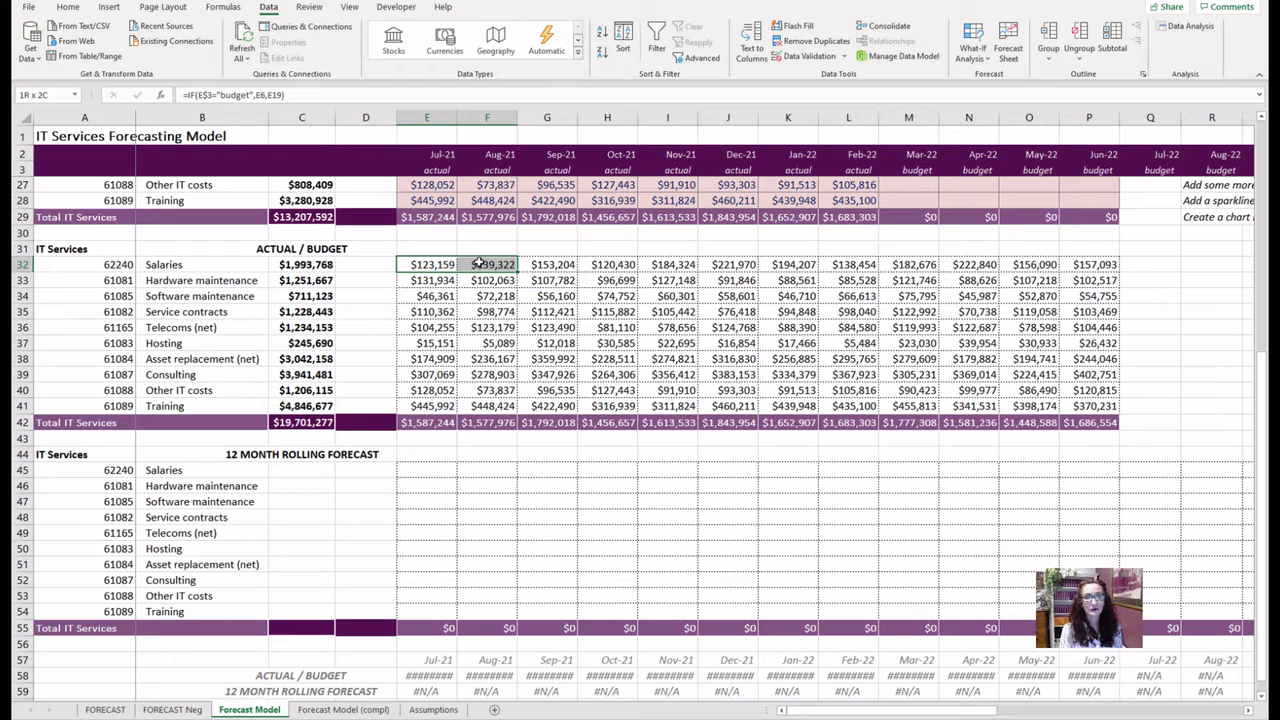
drag(562, 470, 1094, 478)
click(555, 466)
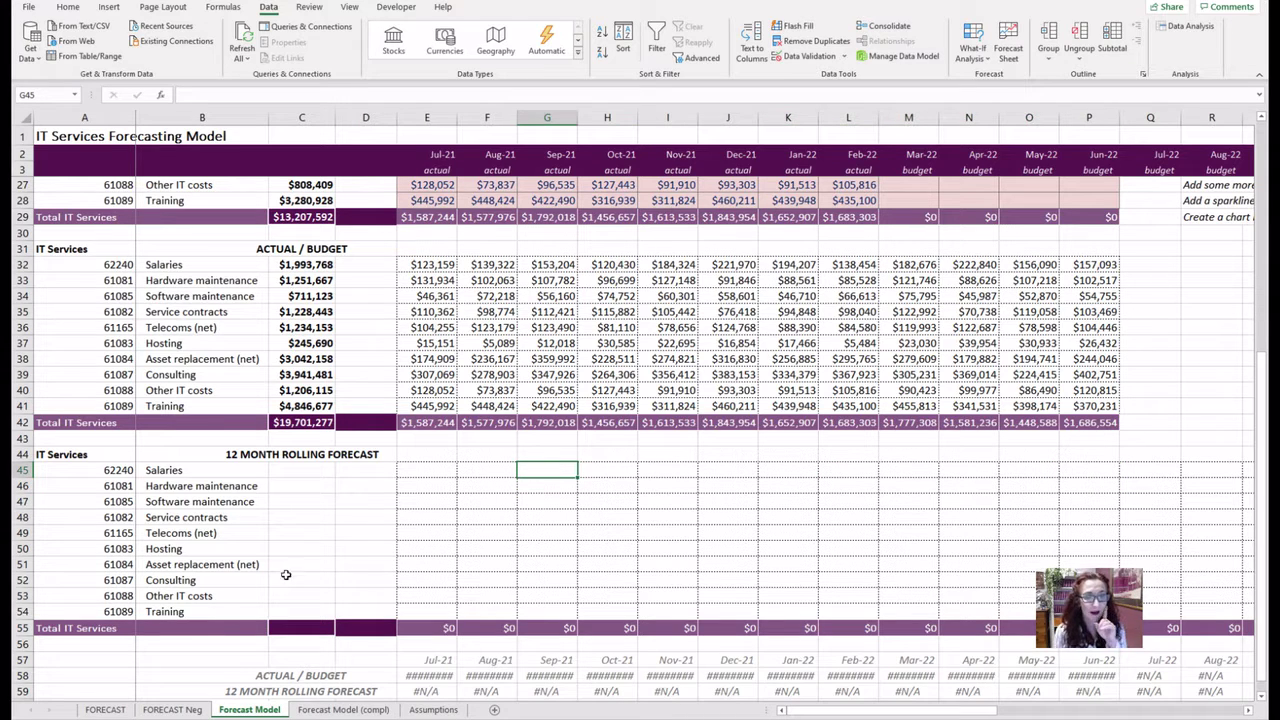
On the FORECAST sheet, insert a line chart of A1:C13 and move it clear of the instructions
click(115, 708)
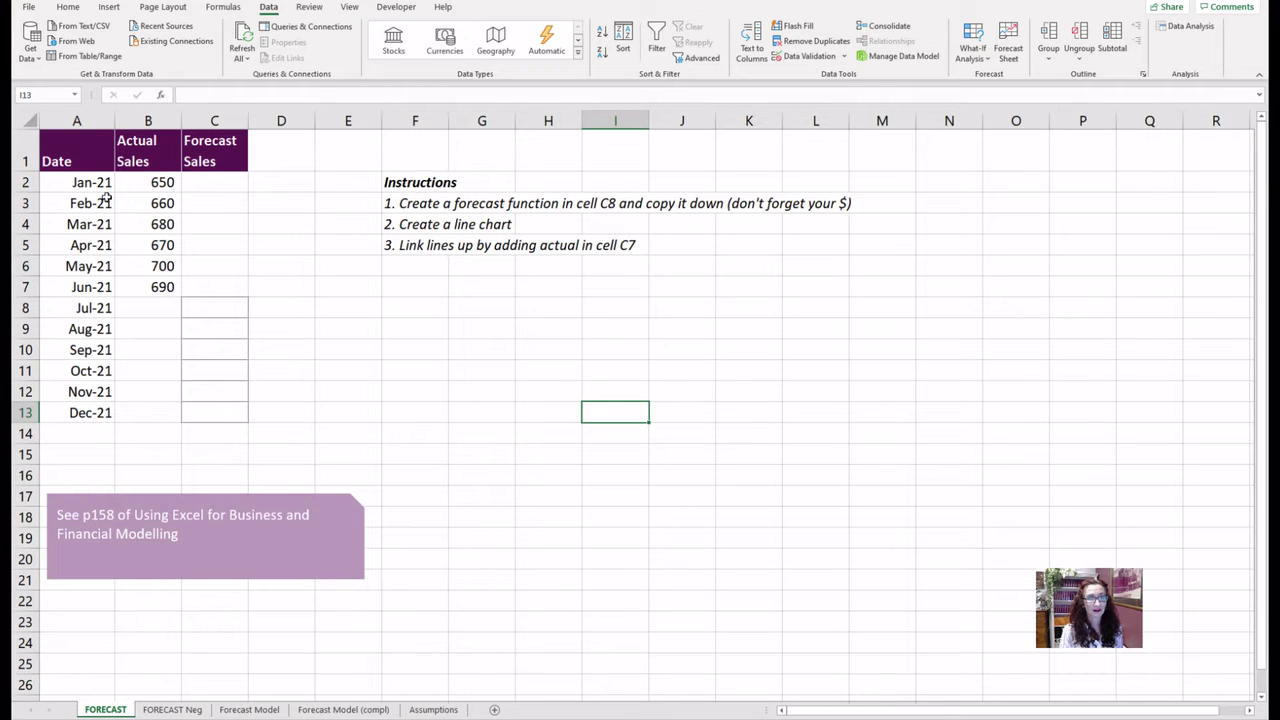
drag(76, 163, 216, 412)
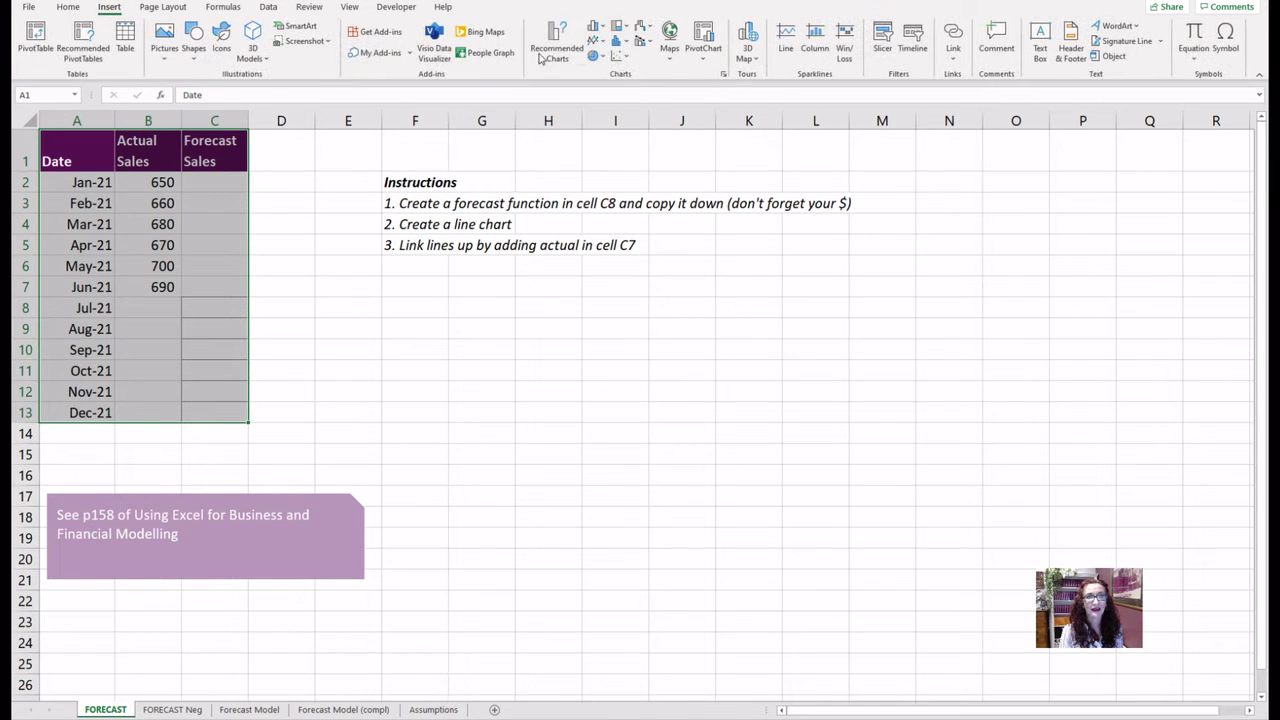
click(594, 41)
click(607, 87)
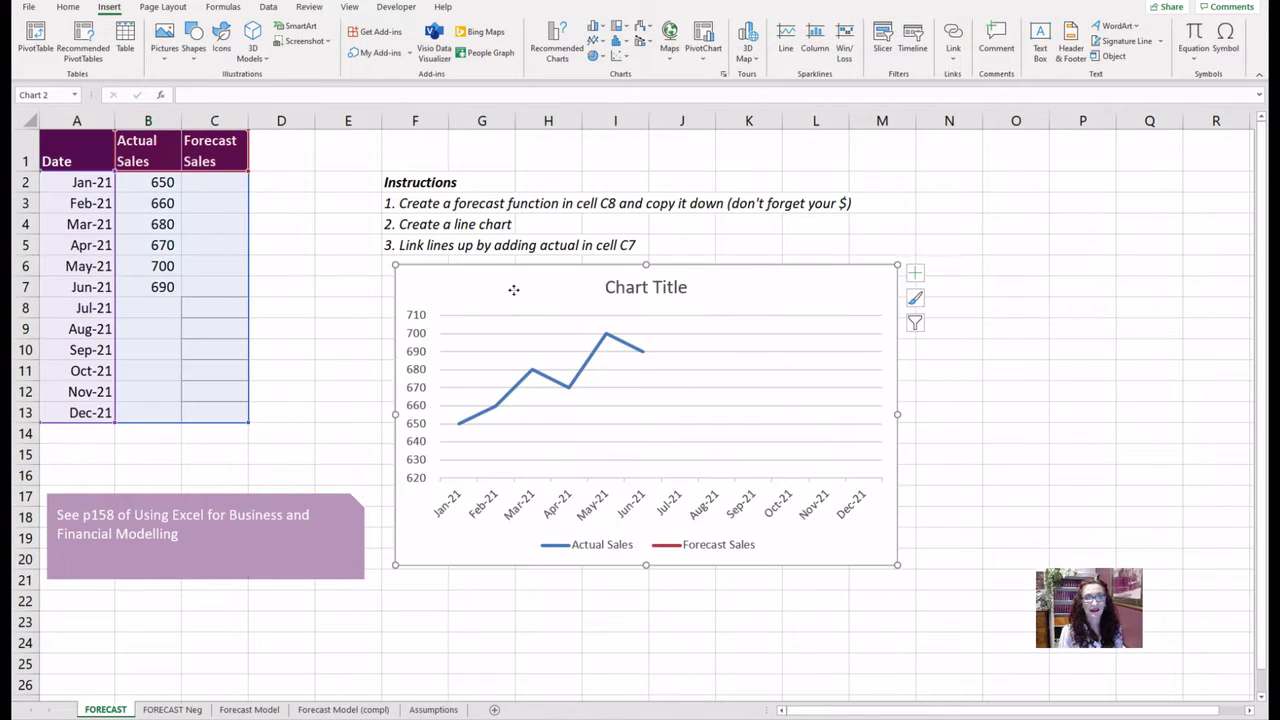
drag(514, 289, 634, 331)
Add a linear trendline to the Actual Sales line in the chart
click(742, 391)
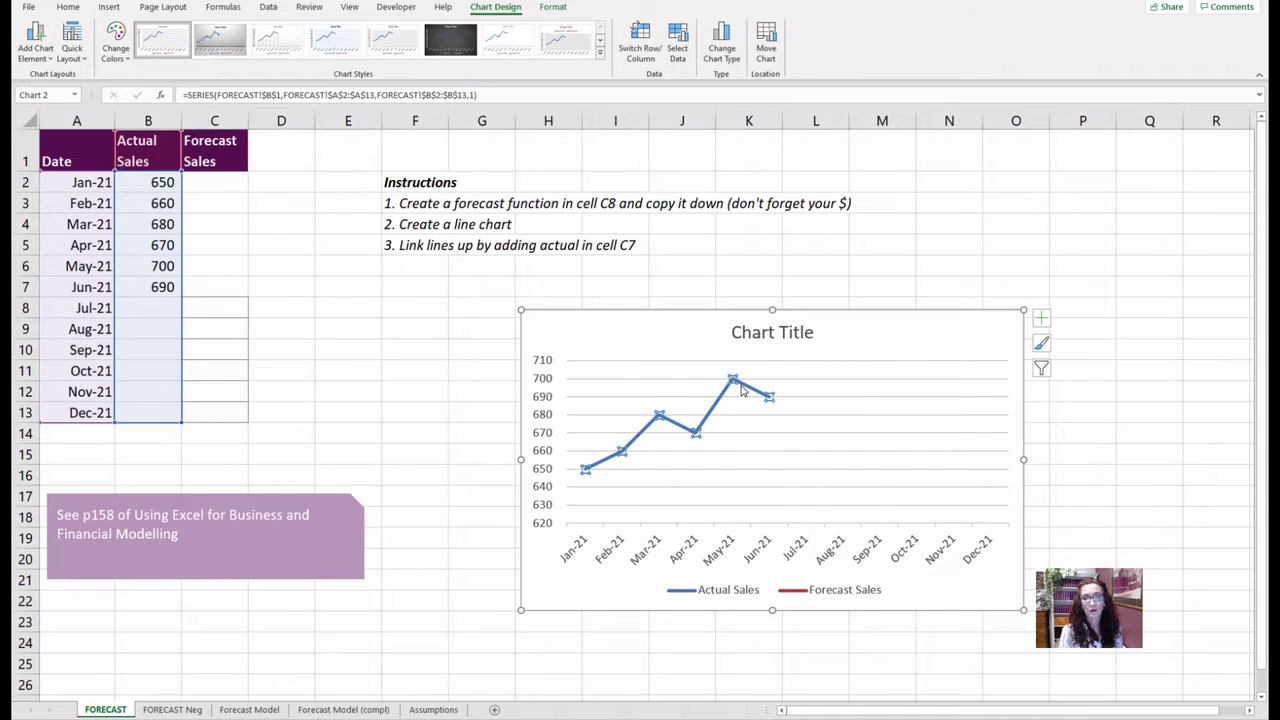
right_click(742, 391)
key(Escape)
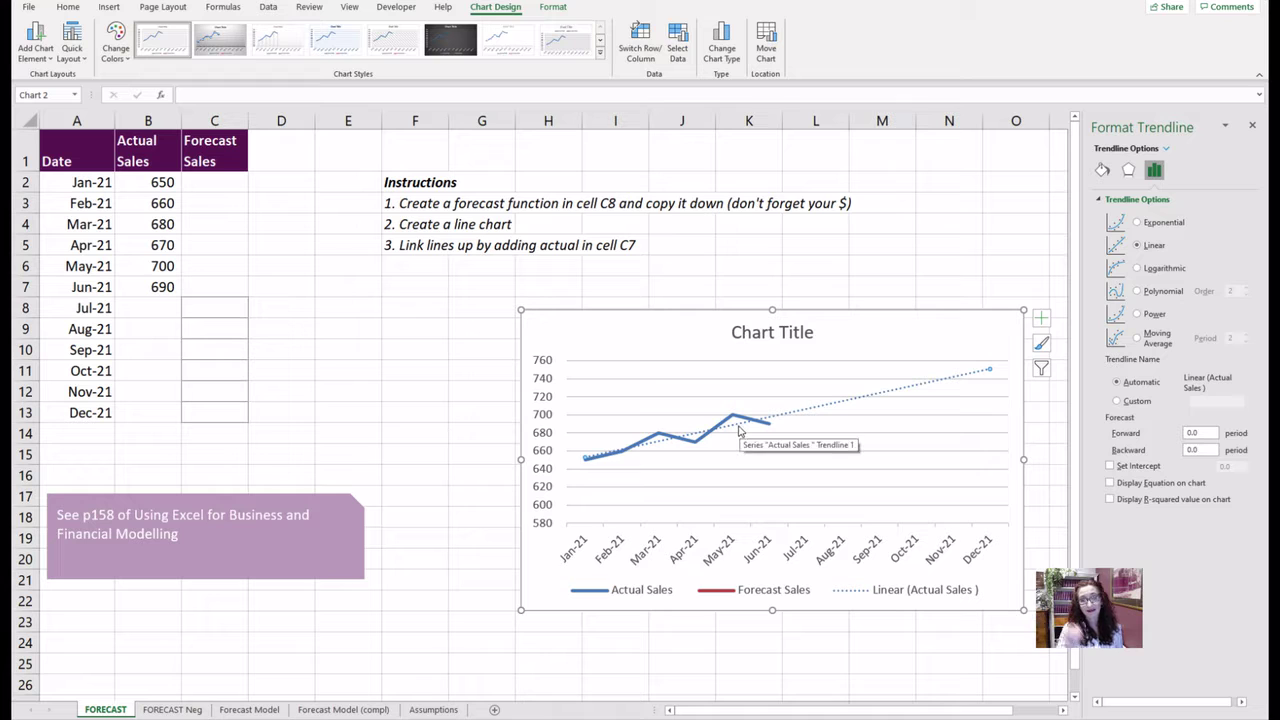
Try extending the Actual Sales series down to Dec-21 in B13 by filling the trend, and undo the fill
click(200, 288)
drag(162, 182, 177, 429)
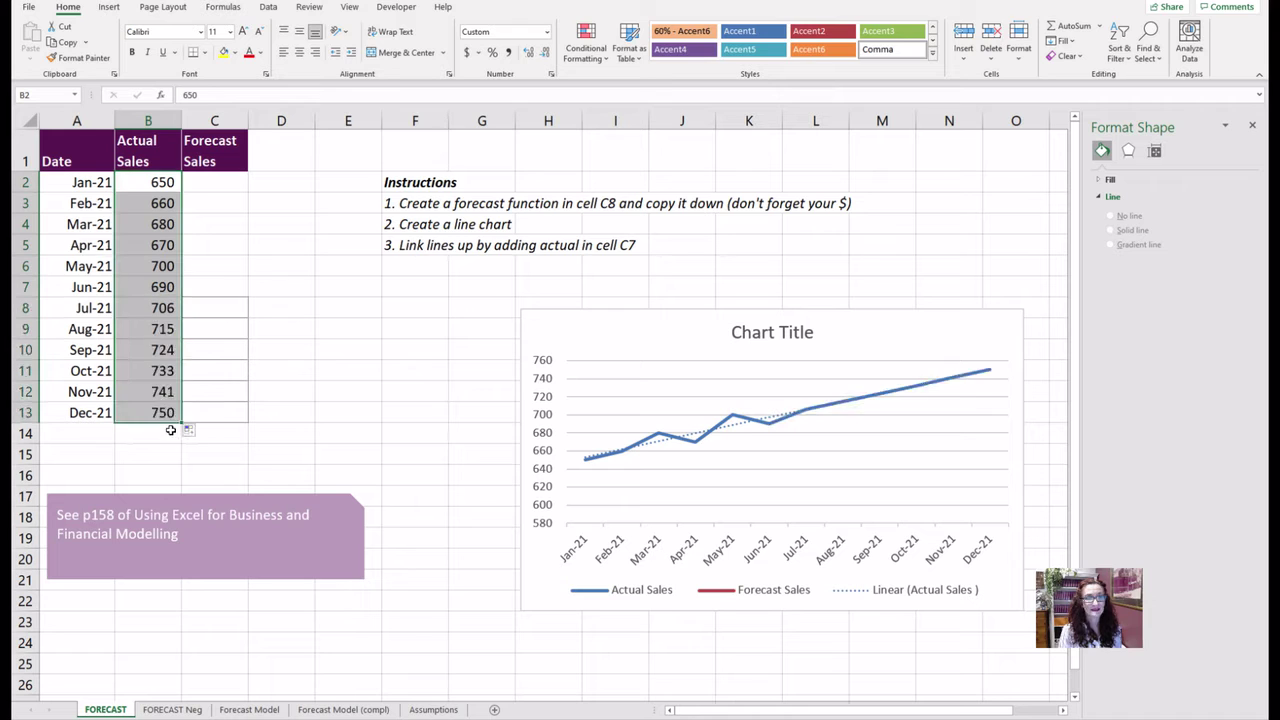
key(ctrl+z)
Start a FORECAST function in C8 with the Jul-21 date in A8 as its X argument
click(211, 314)
text(=forecast()
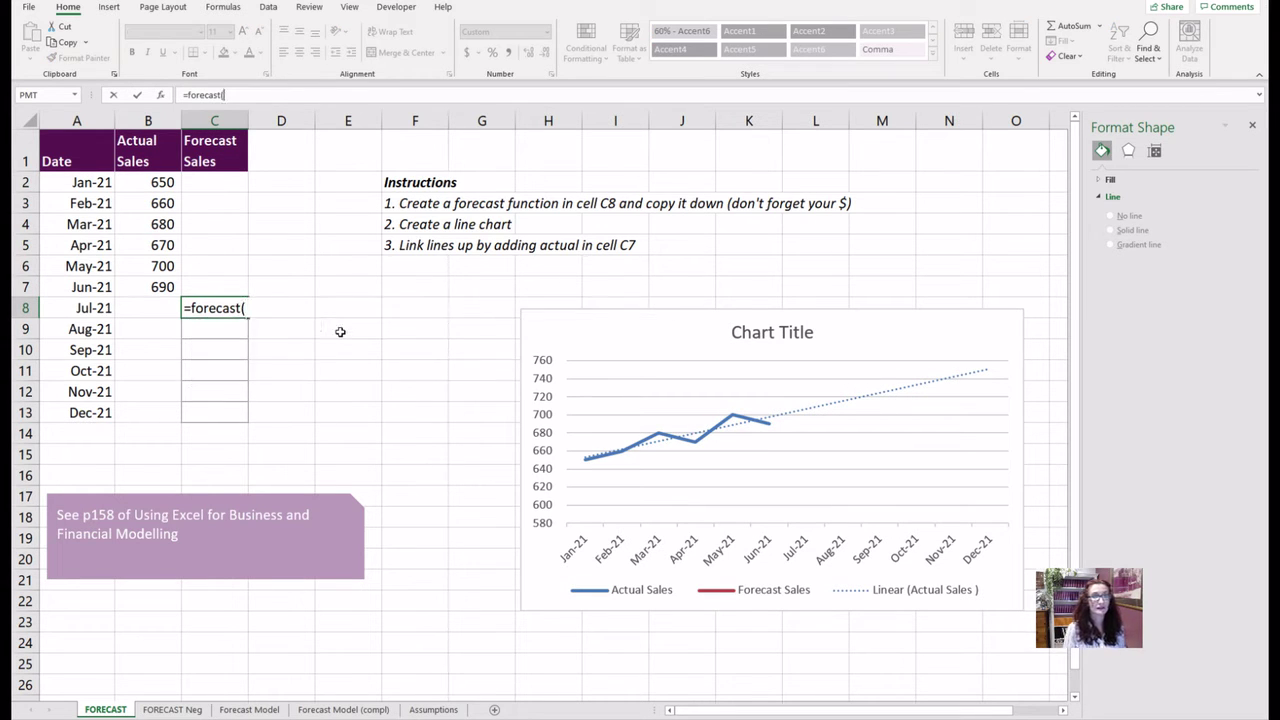
key(ctrl+a)
drag(364, 249, 399, 170)
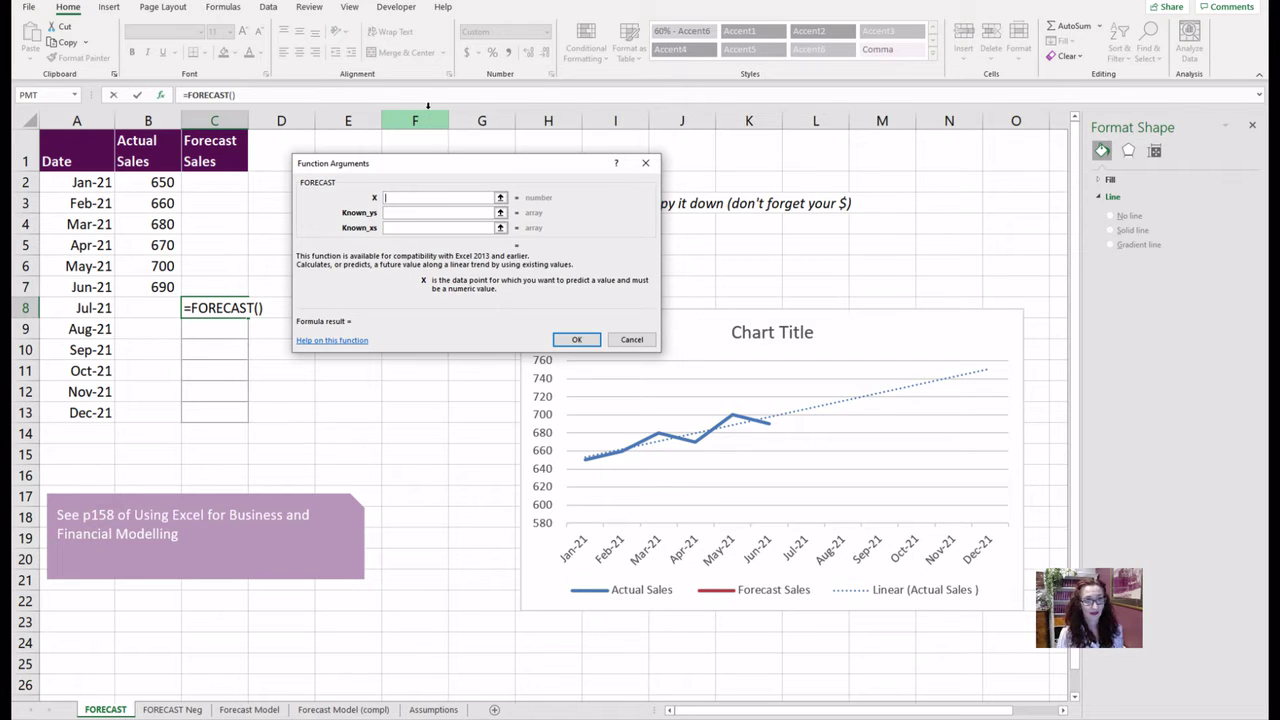
click(99, 306)
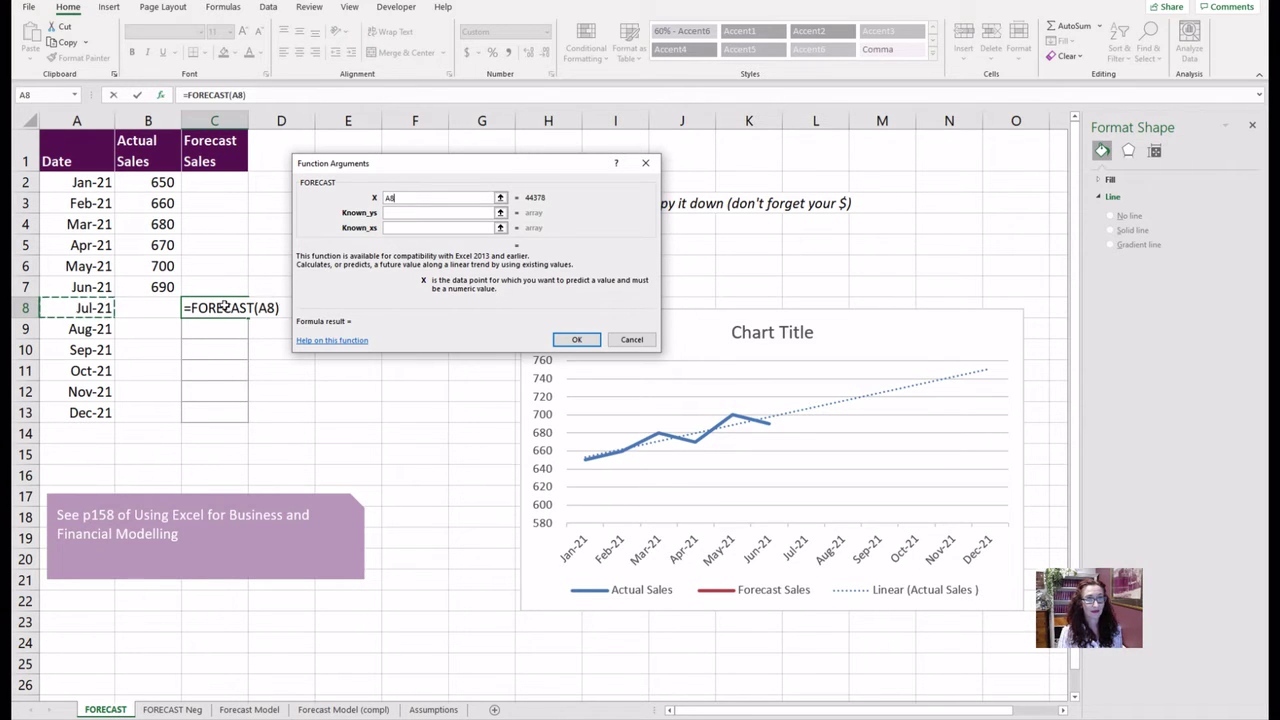
Complete the C8 FORECAST function with known ys $B$2:$B$7 and known xs $A$2:$A$7, and fill it down to C13
click(421, 212)
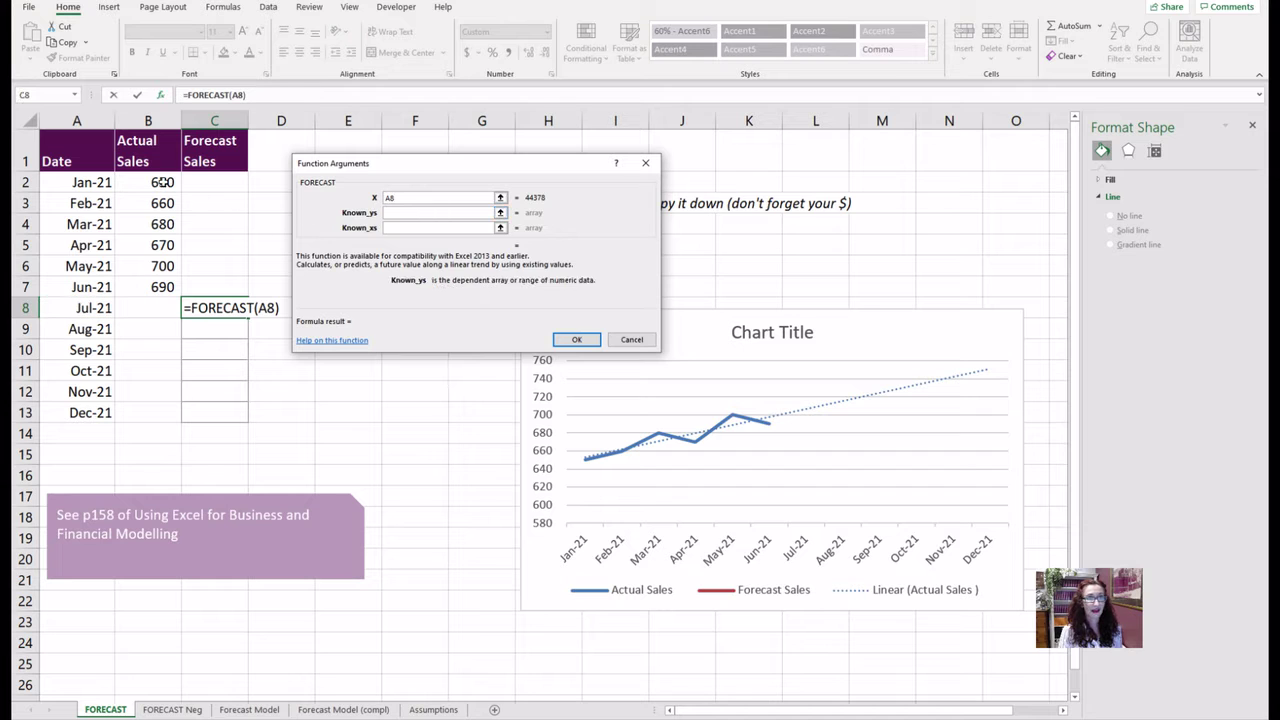
drag(162, 182, 155, 287)
key(F4)
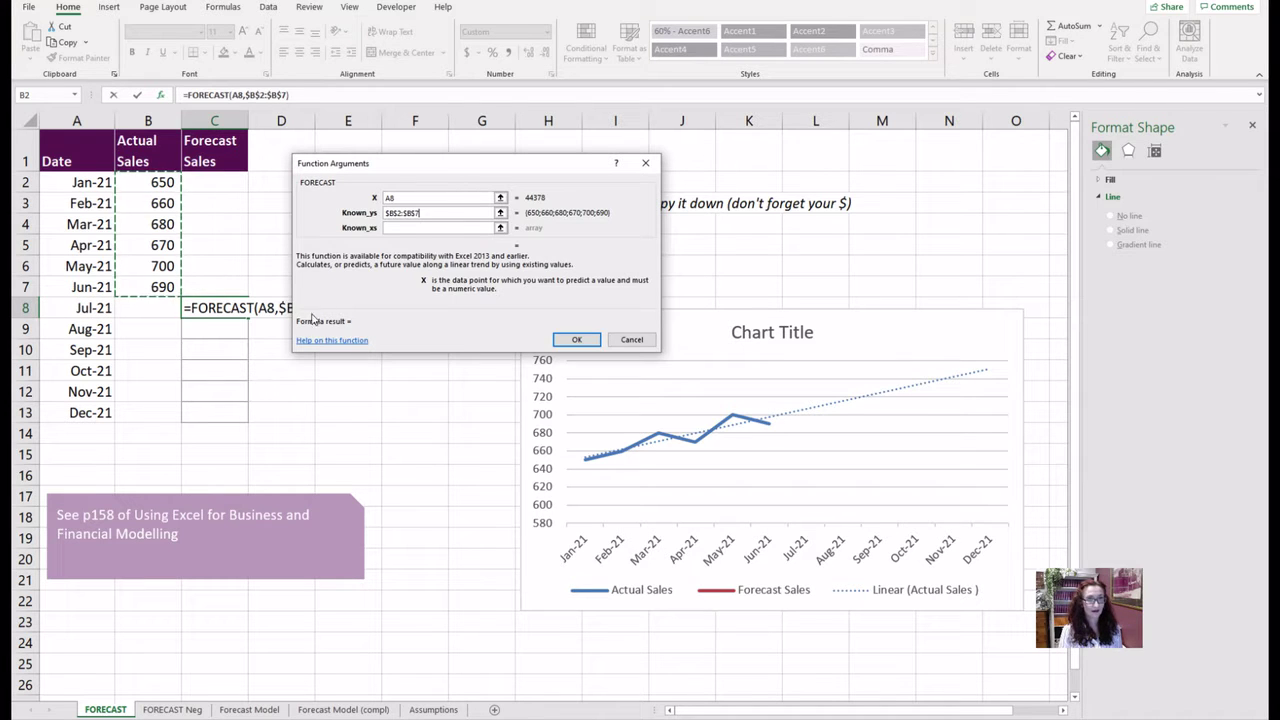
click(413, 228)
drag(91, 182, 90, 287)
key(F4)
click(571, 340)
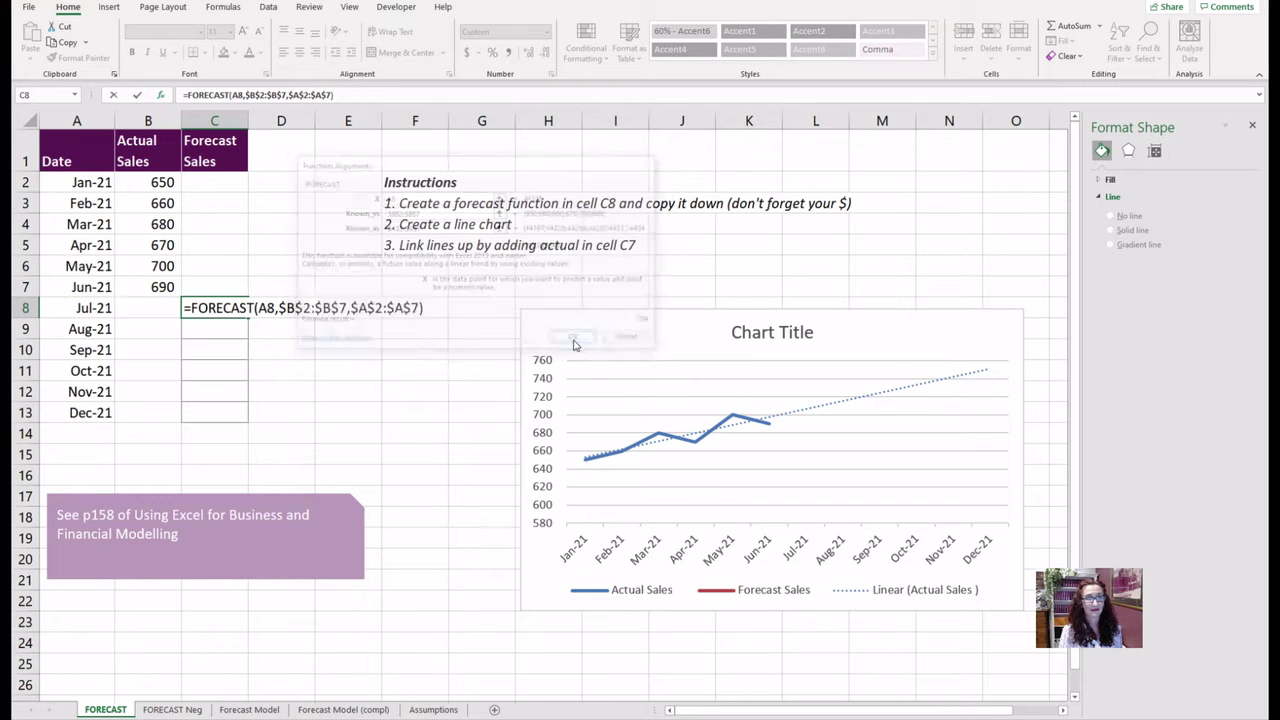
drag(250, 316, 235, 418)
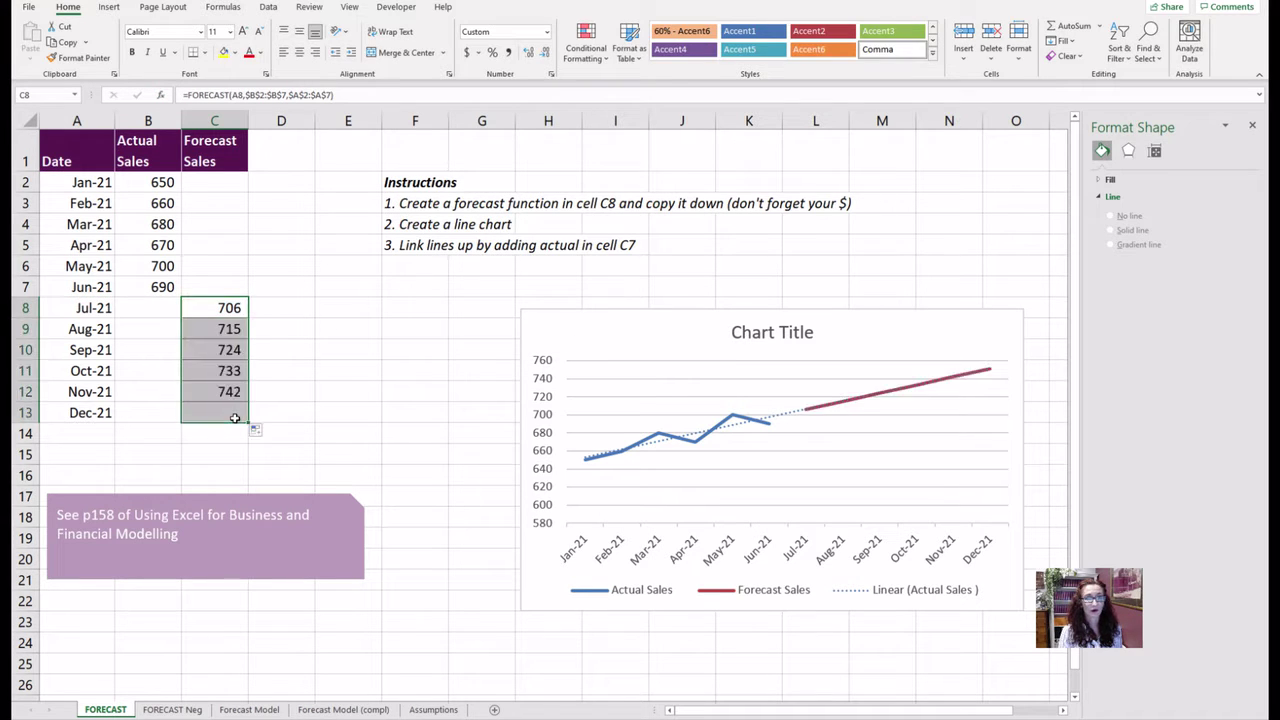
Connect the forecast line to the actuals by entering =B7 in C7
double_click(236, 288)
text(=b7)
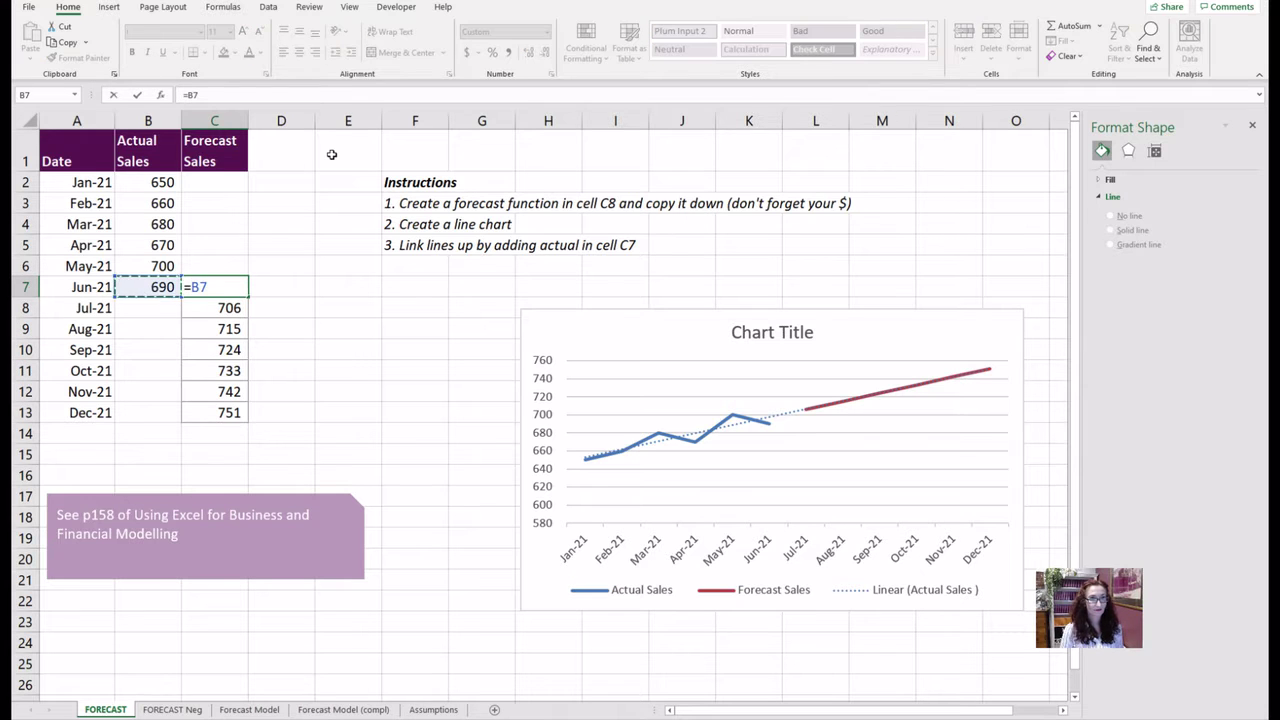
key(Return)
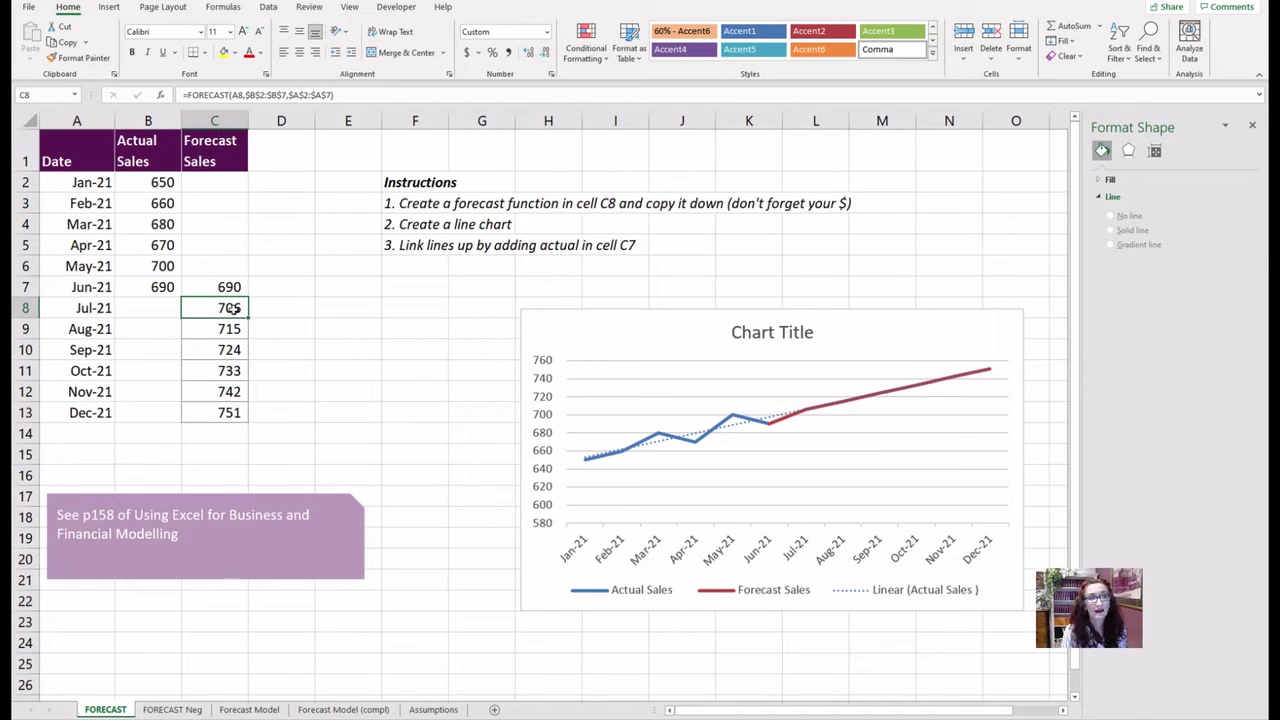
Examine the FORECAST formula in C8 and the dates and actual sales it refers to
double_click(233, 309)
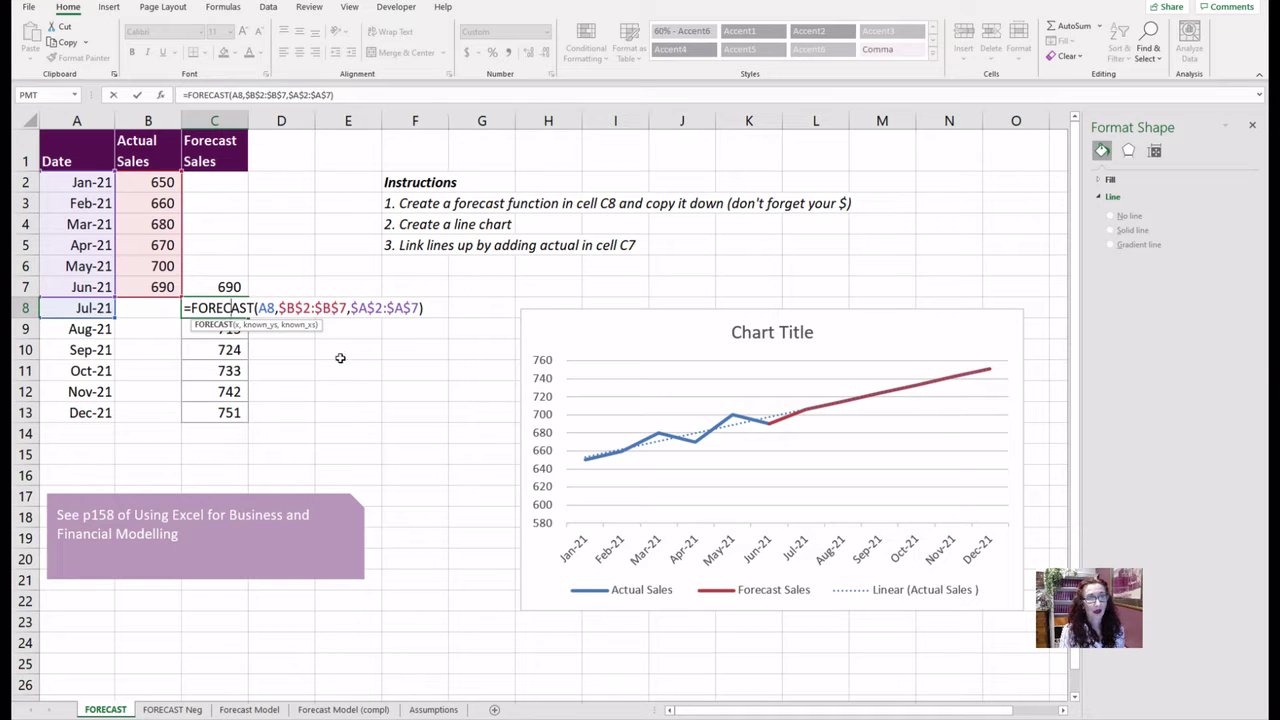
key(Escape)
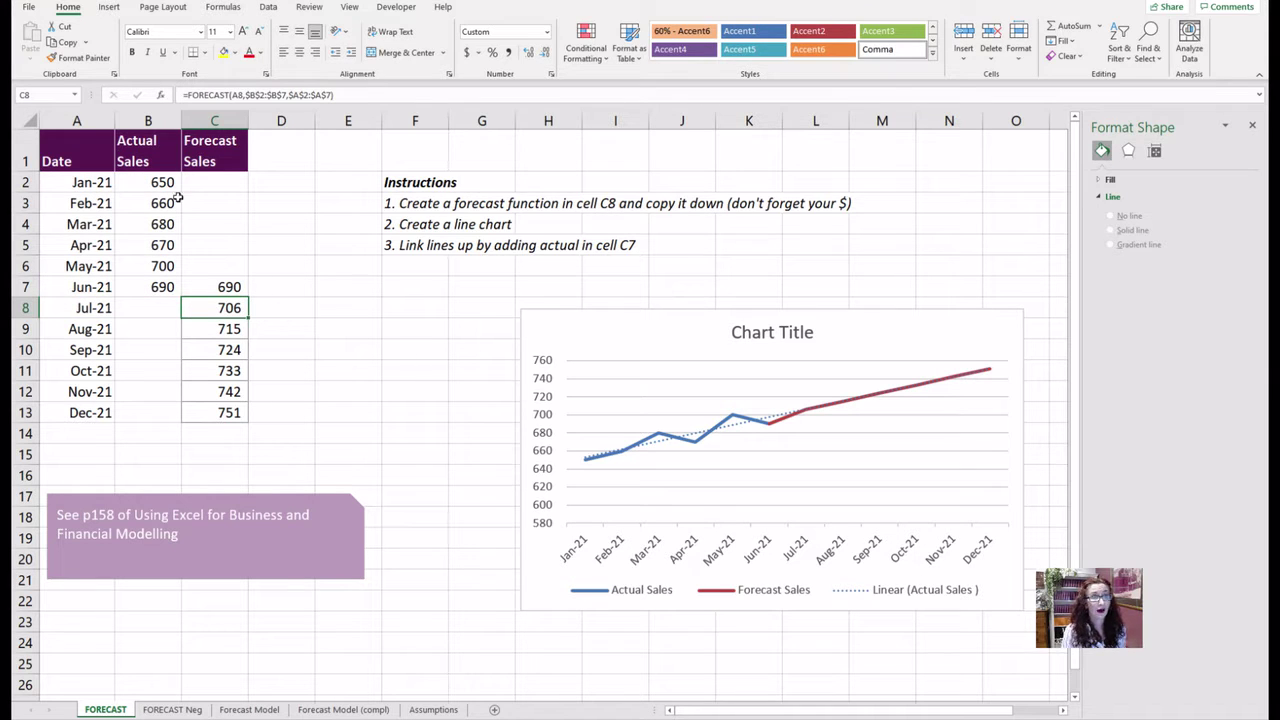
drag(80, 182, 150, 285)
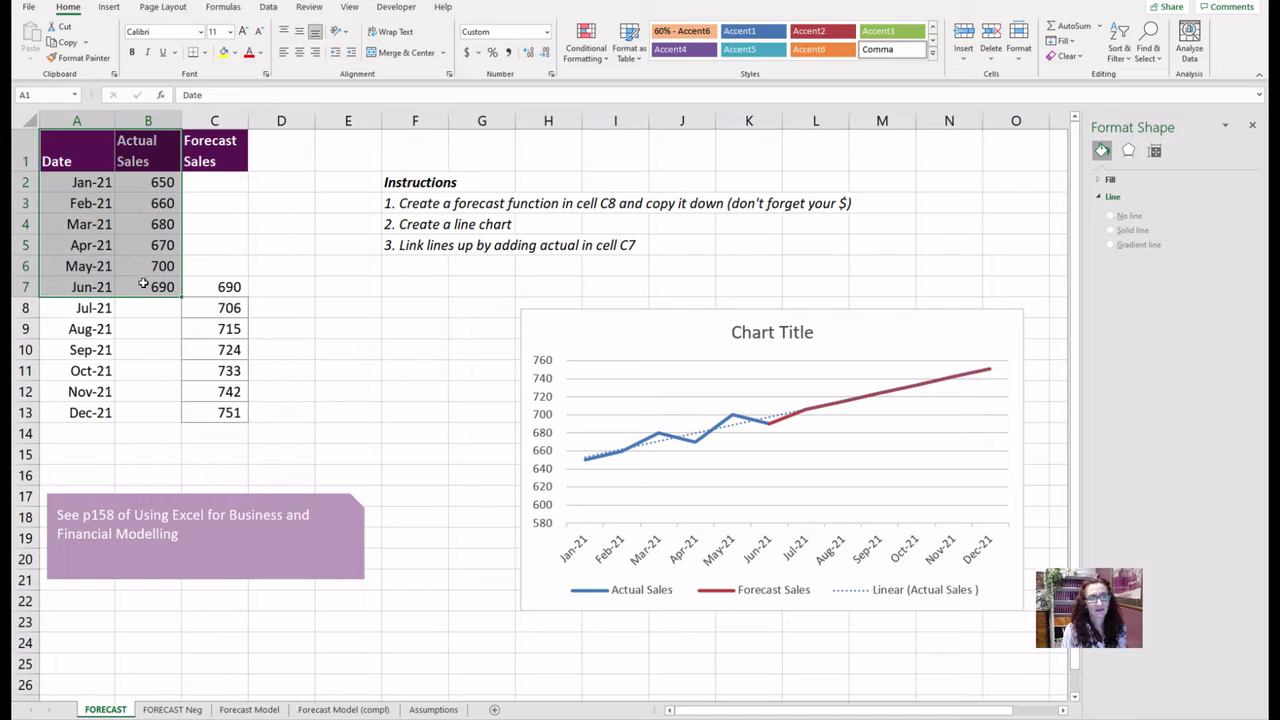
click(225, 307)
key(F2)
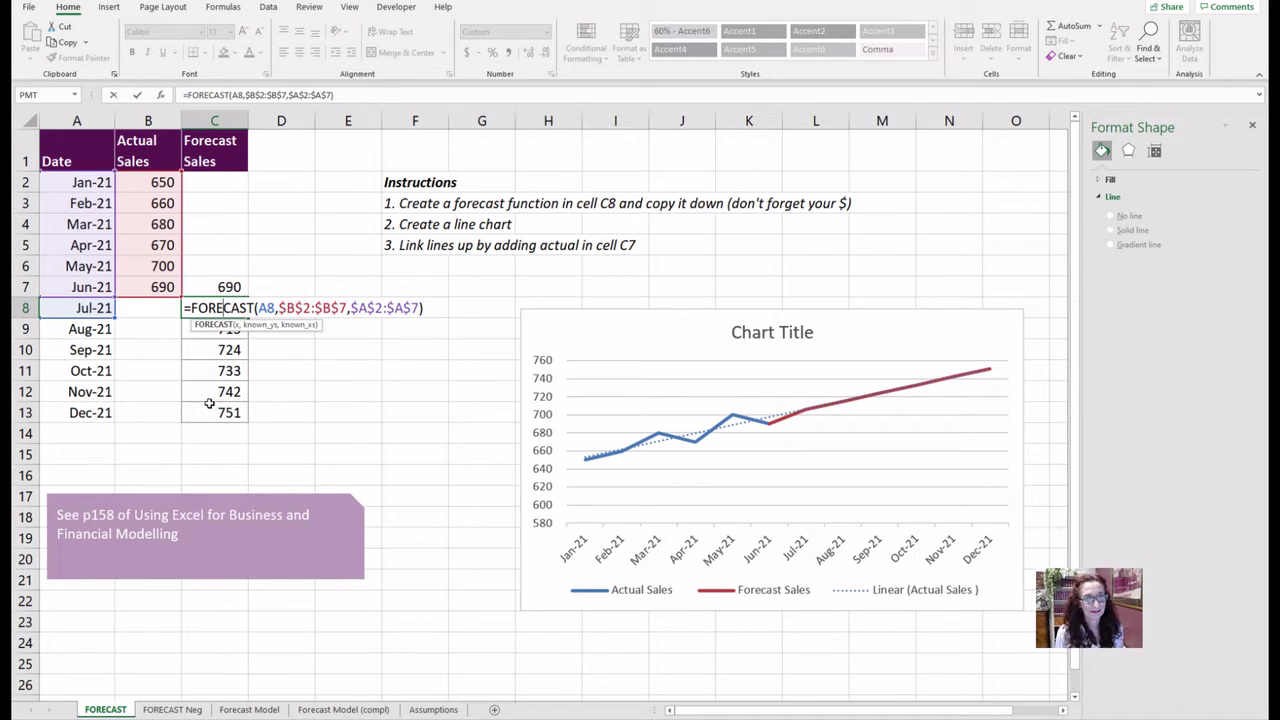
Create a forecast worksheet from the dates and actual sales in A1:B7, with the forecast ending 1/10/2021
drag(60, 150, 152, 287)
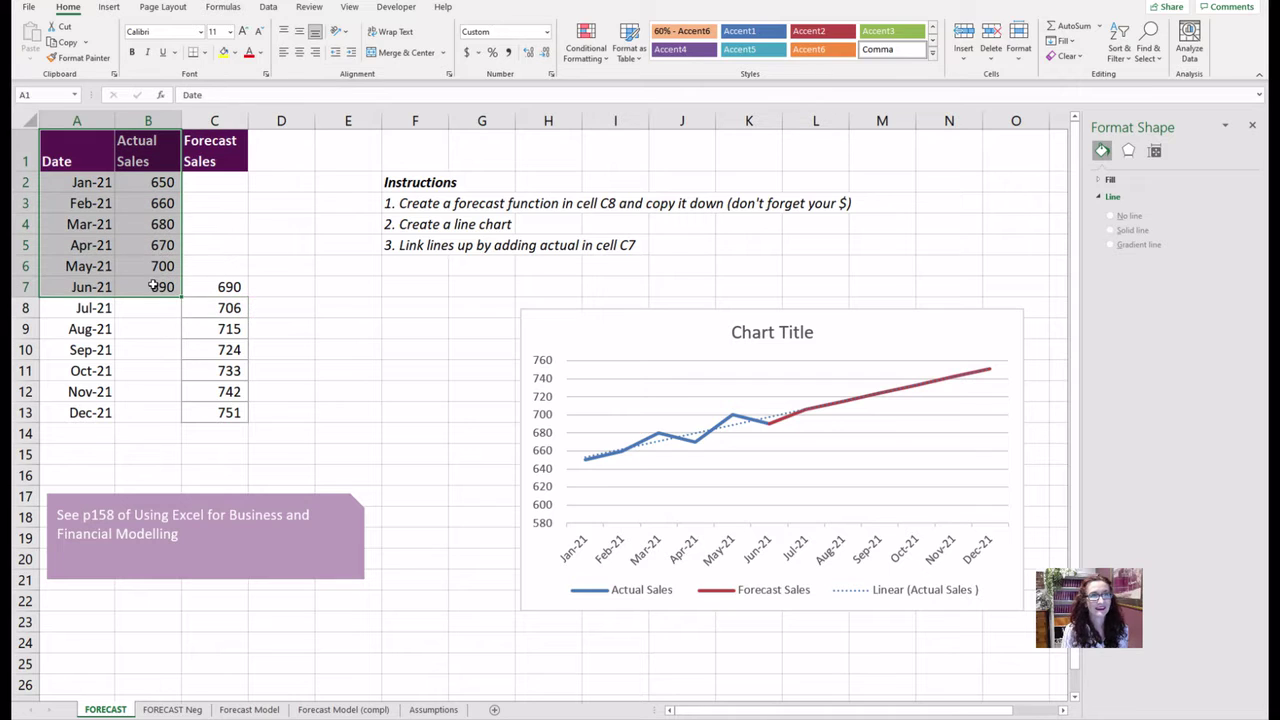
click(268, 7)
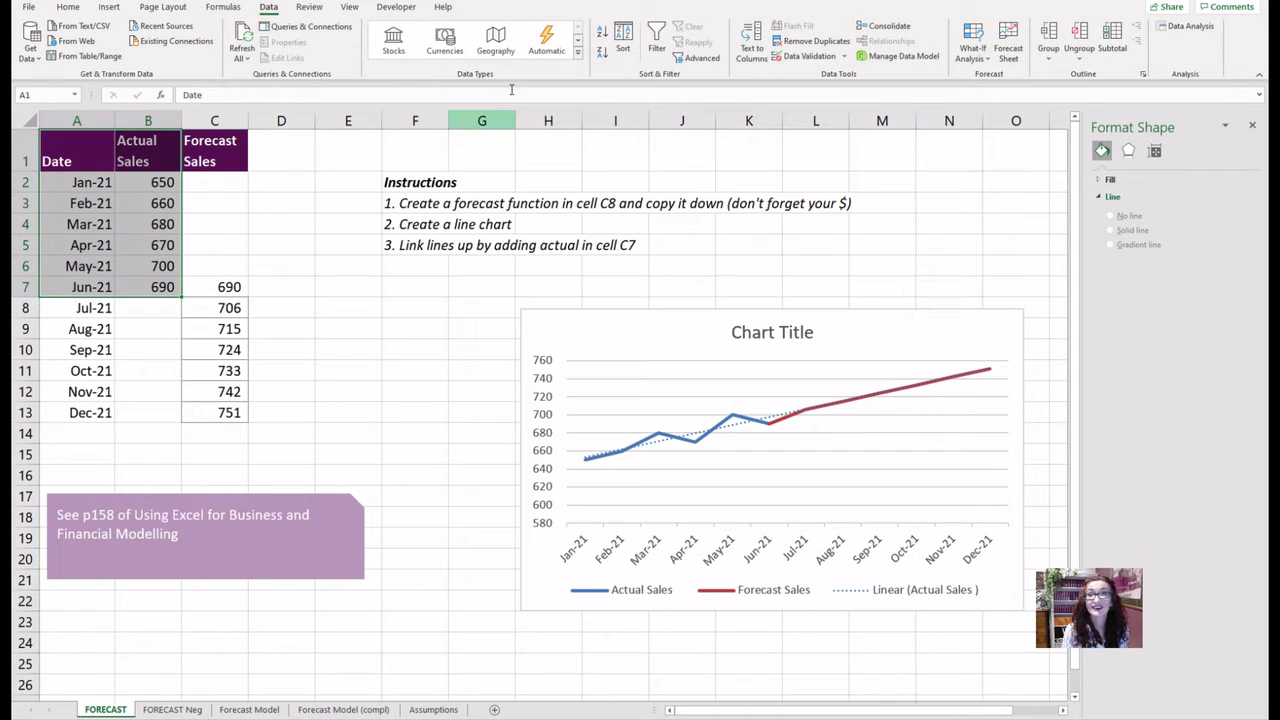
click(1006, 58)
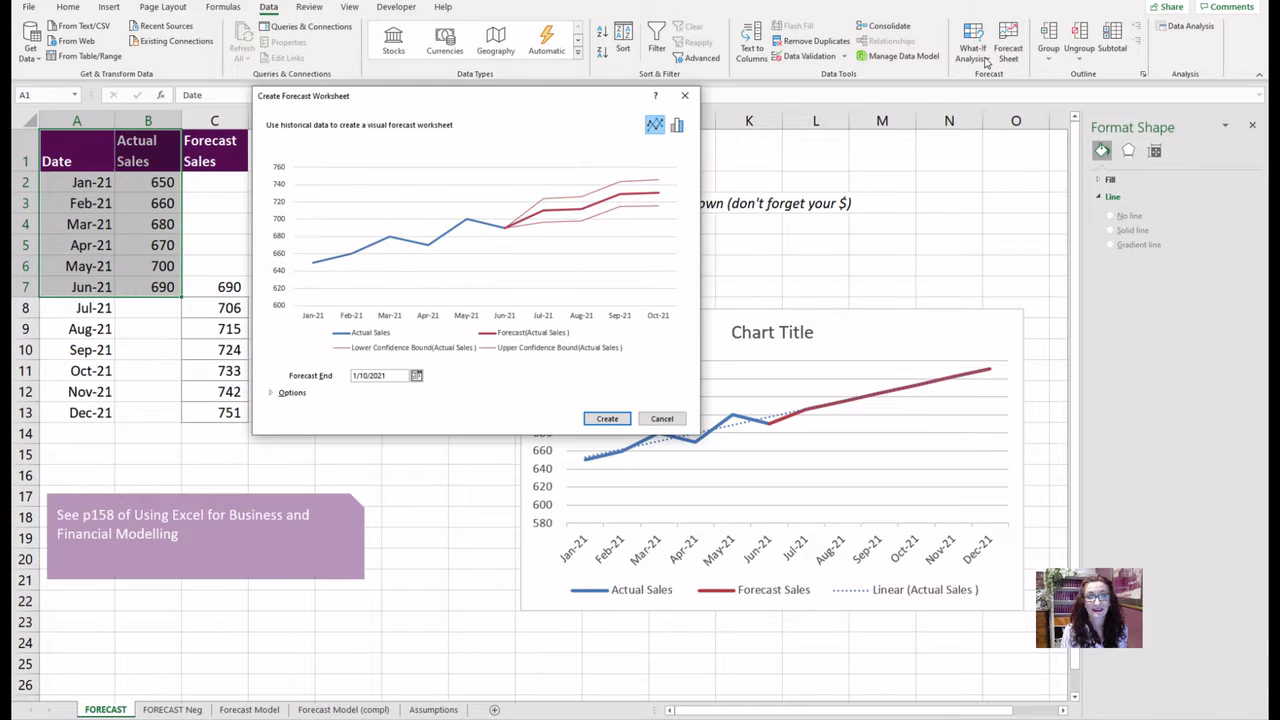
click(612, 418)
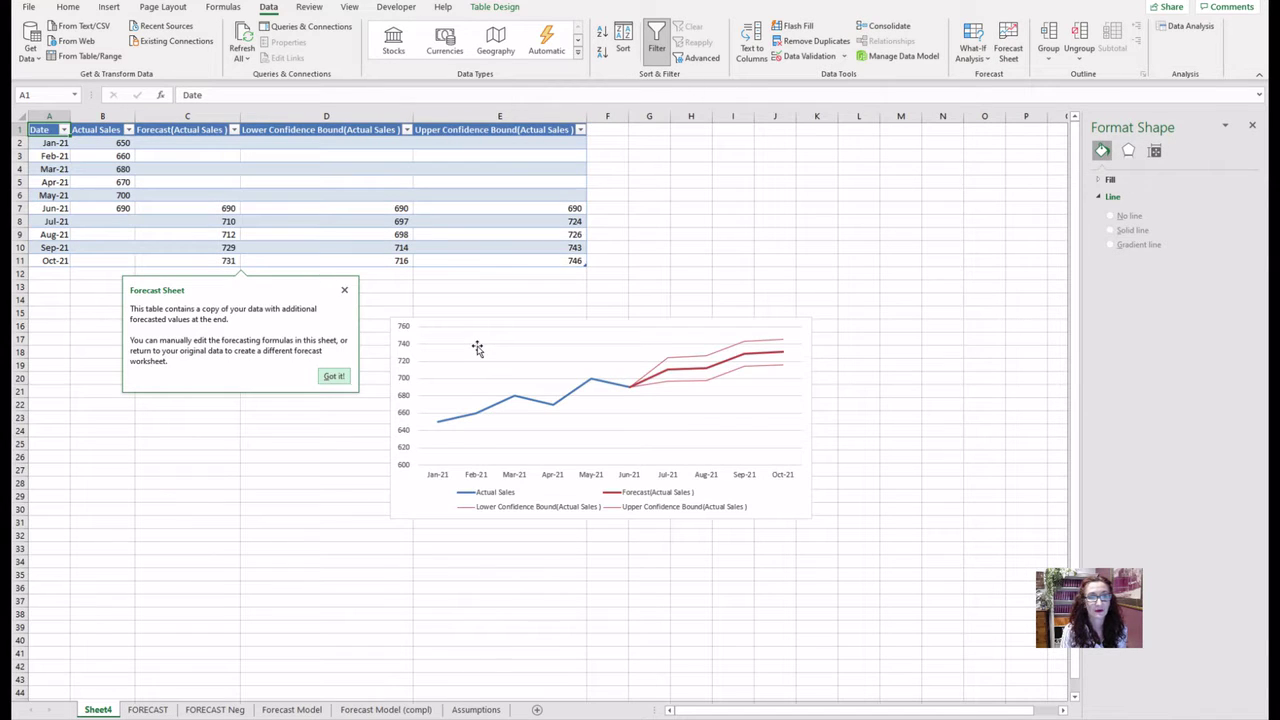
Examine the forecast and lower confidence bound formulas for Jul-21 on the generated forecast sheet
click(228, 208)
click(260, 220)
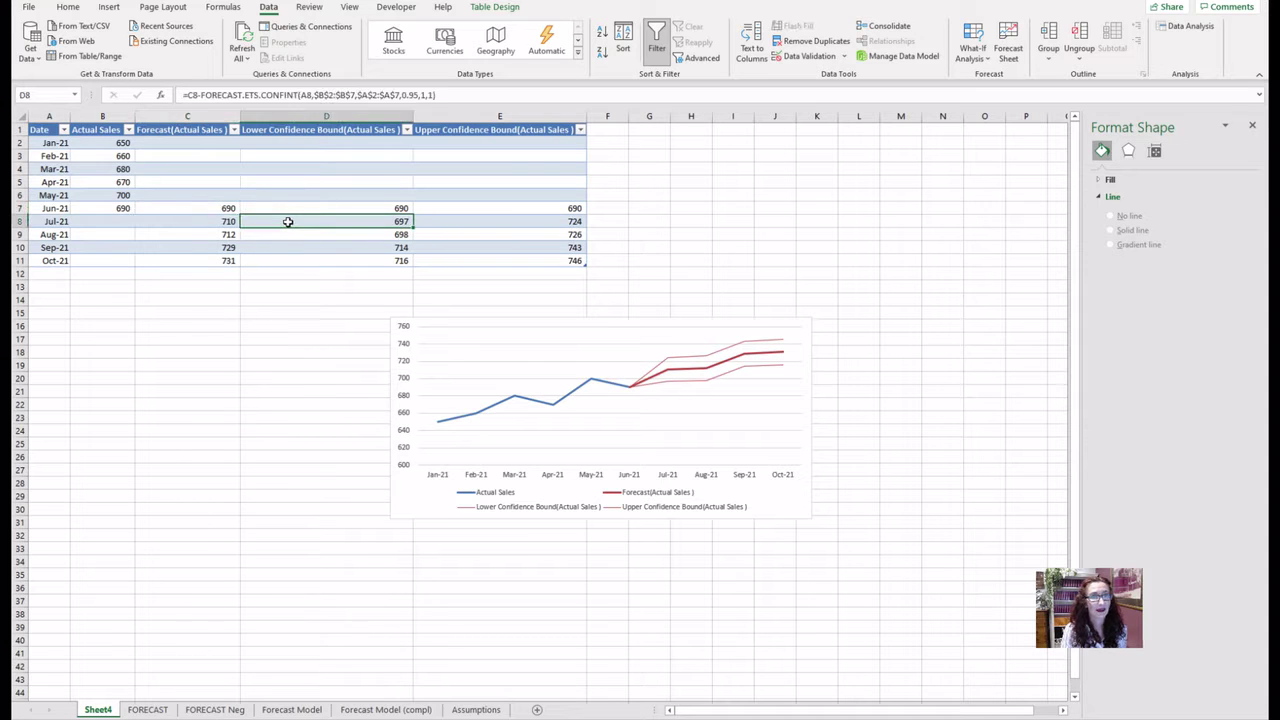
double_click(287, 221)
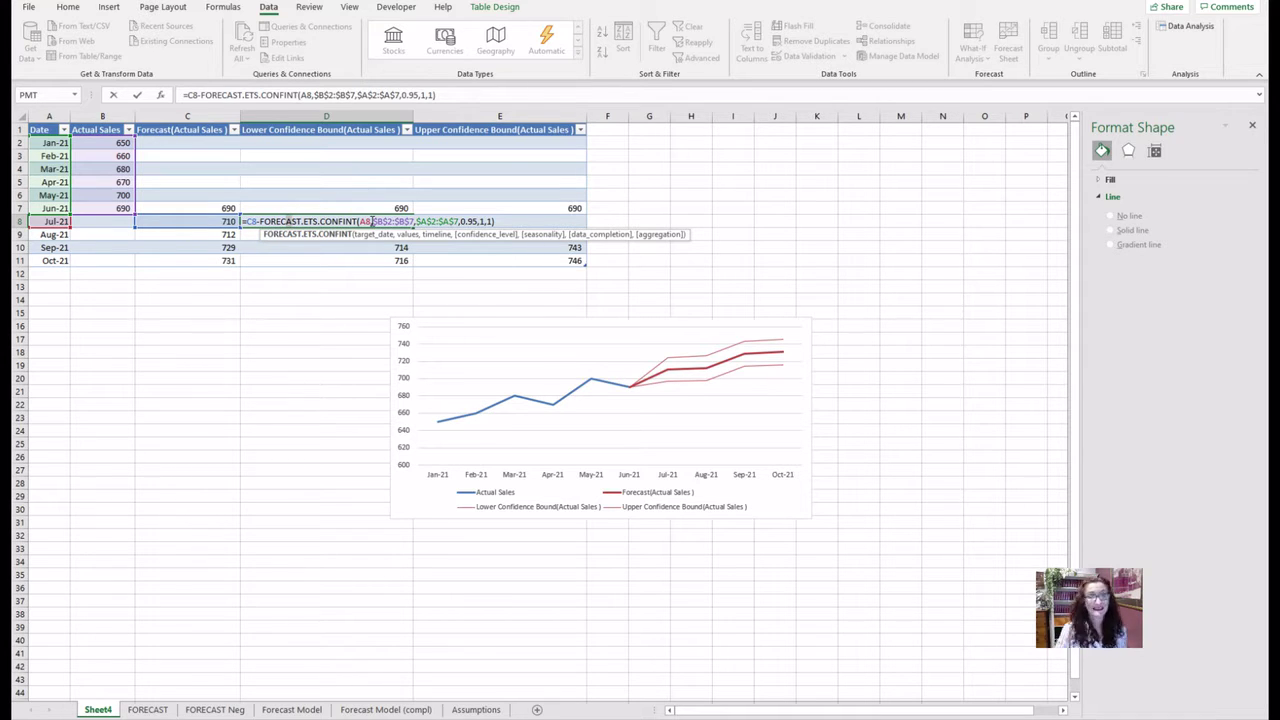
key(ctrl+Return)
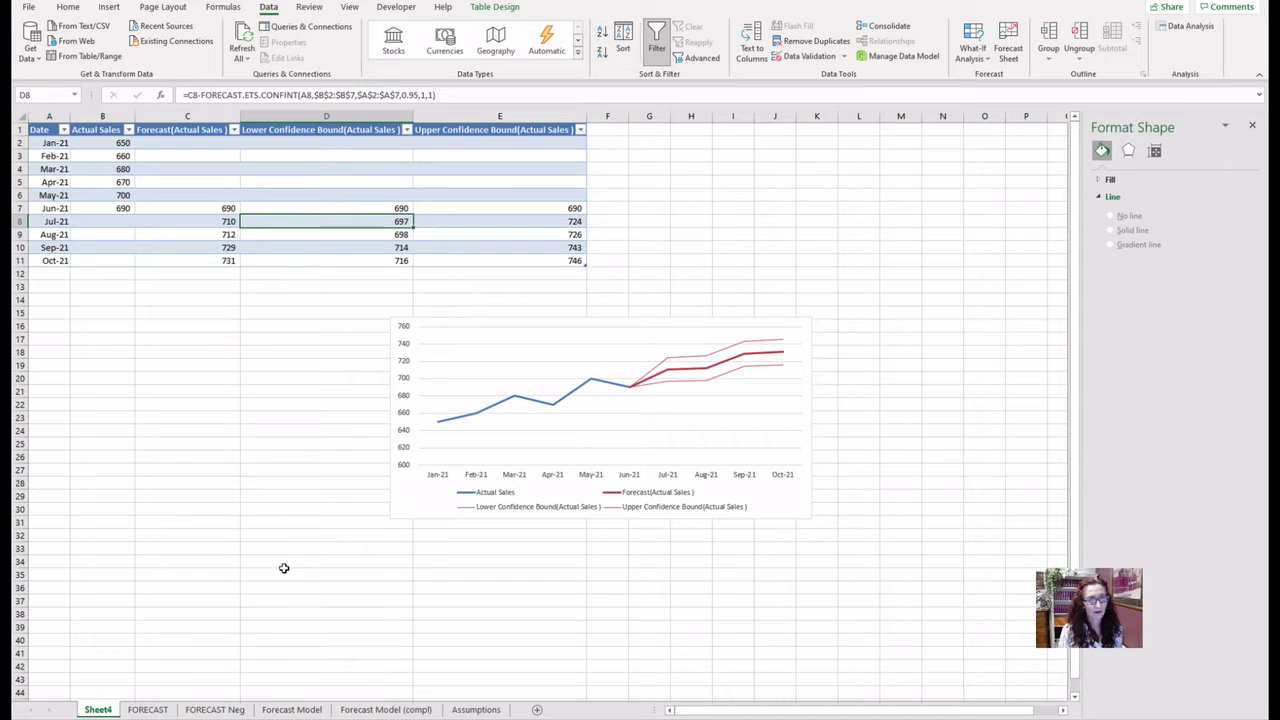
On the Forecast Model sheet, begin a FORECAST.ETS function in G45 with target date G$2
click(285, 710)
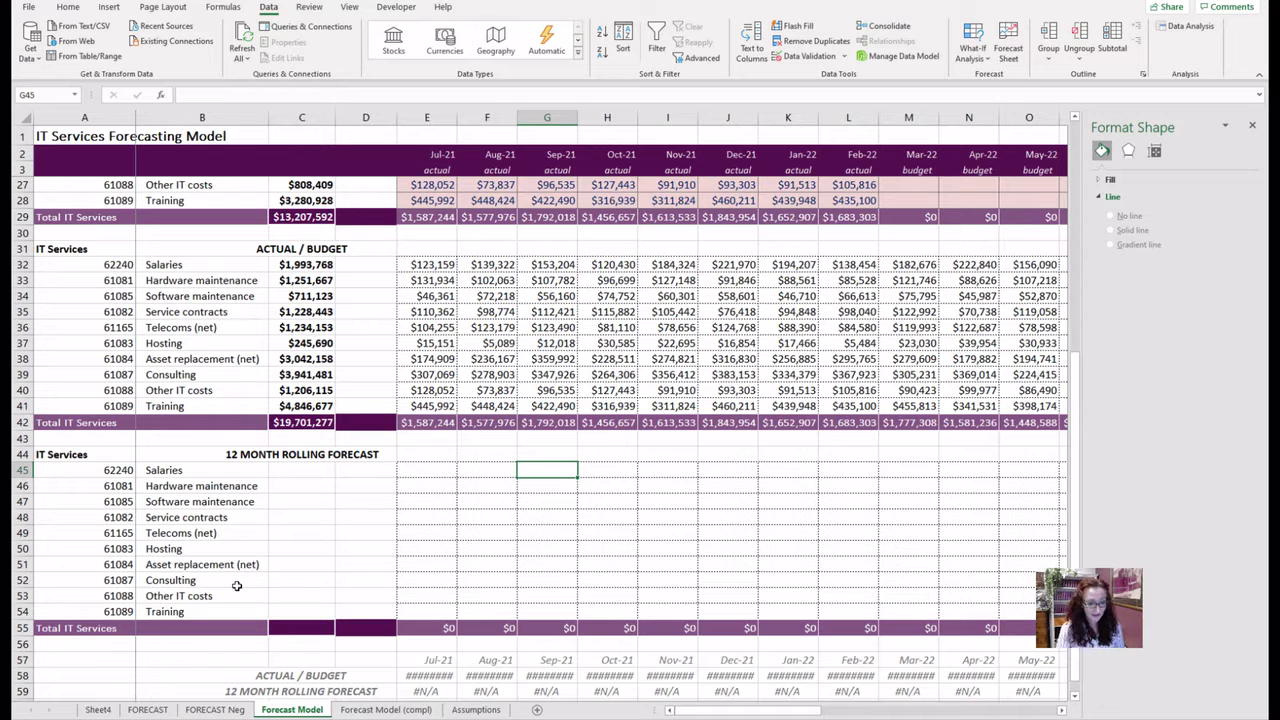
text(=forecas)
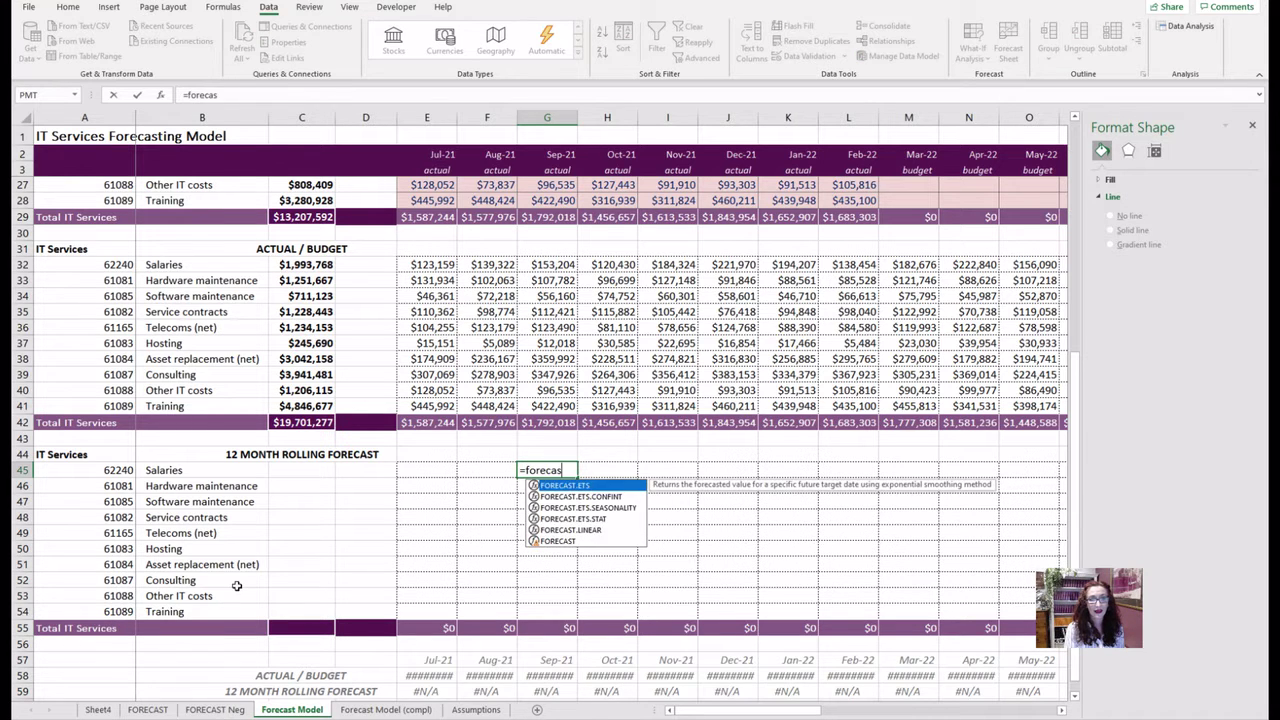
key(Tab)
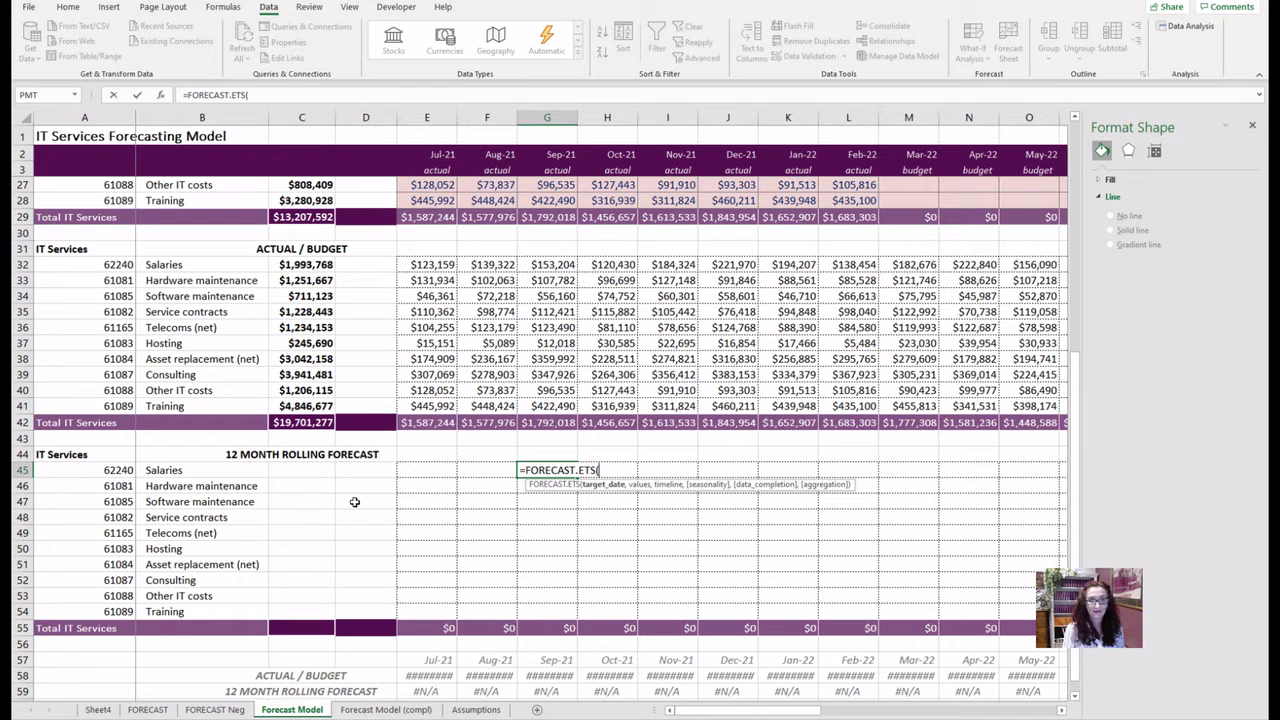
key(ctrl+a)
drag(433, 168, 770, 370)
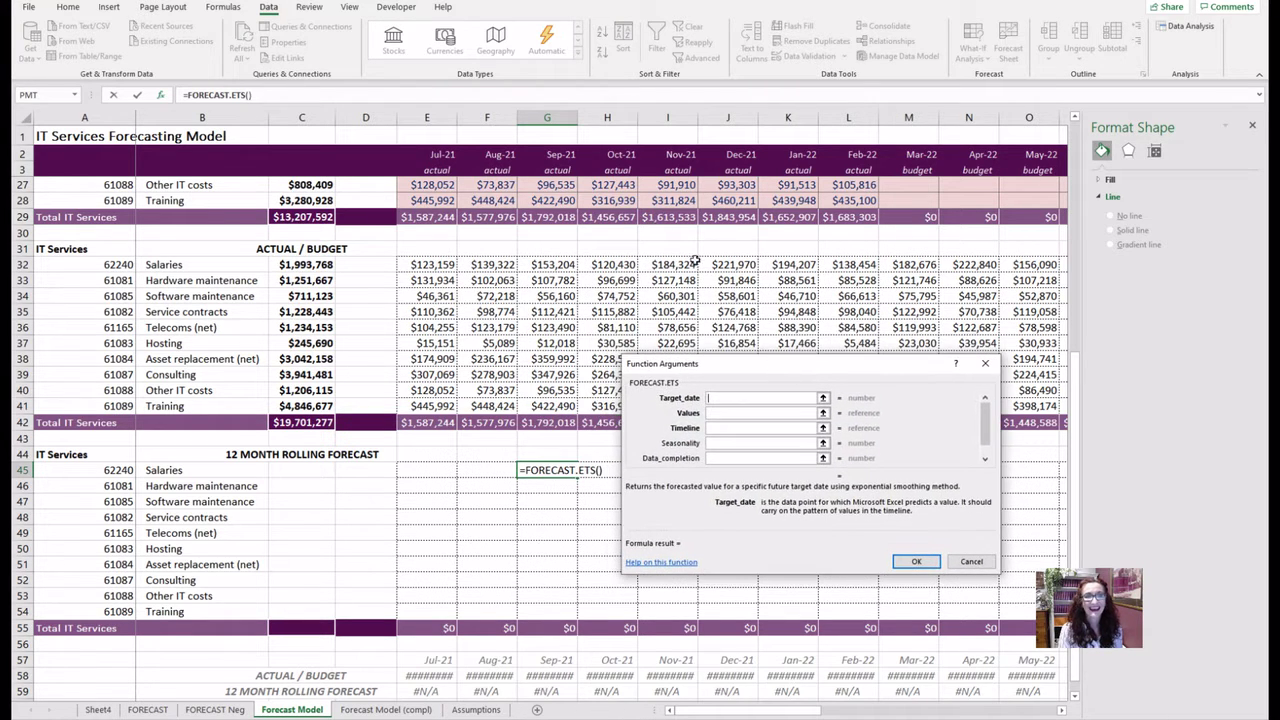
click(548, 154)
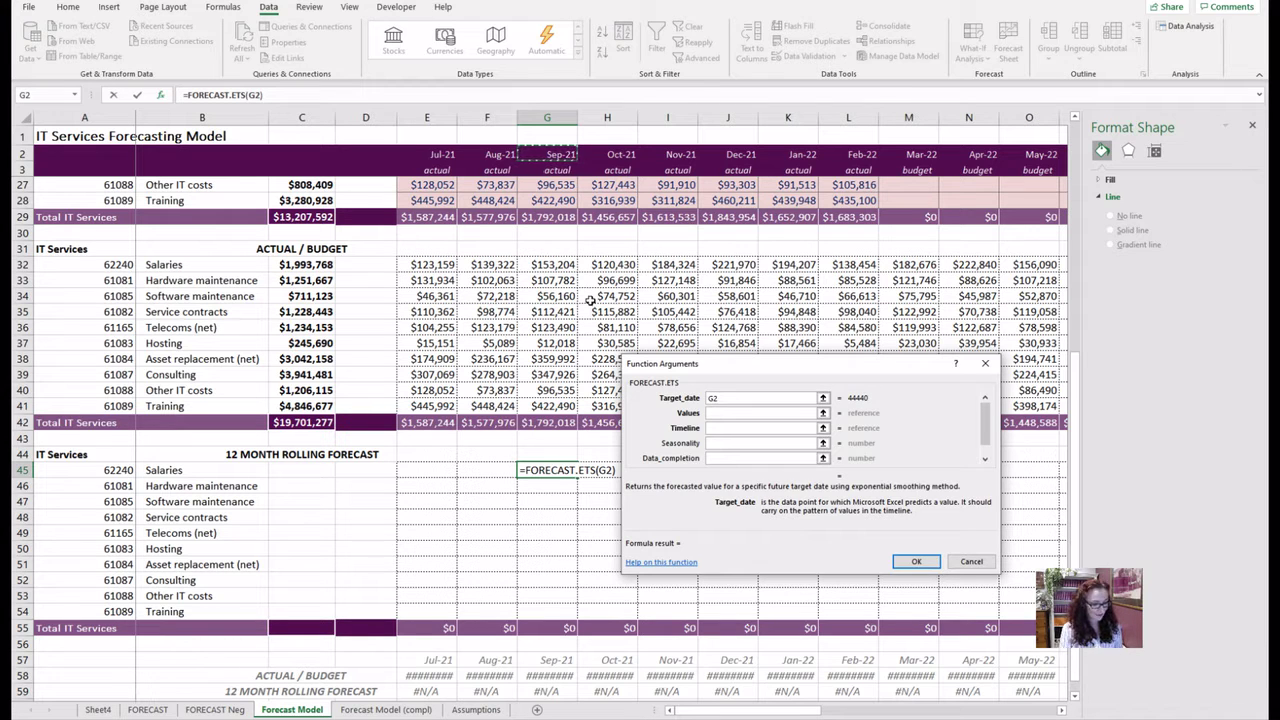
key(F4)
key(F4)
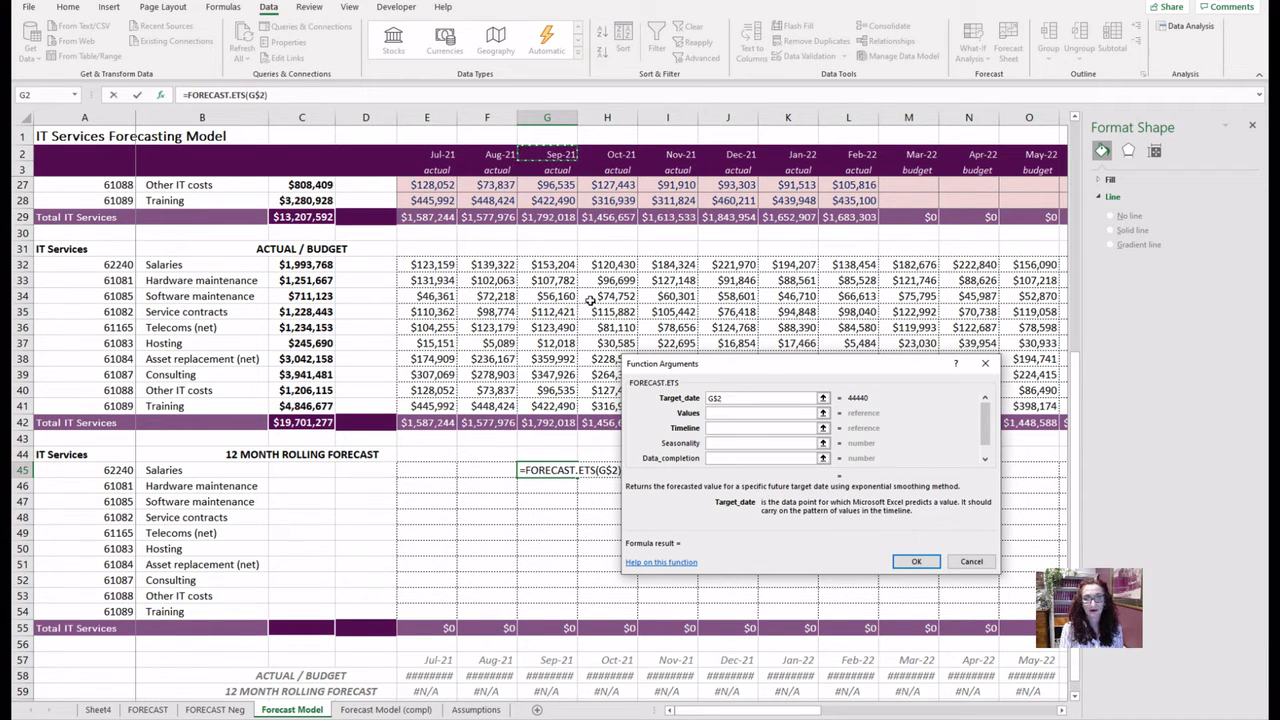
Complete the G45 FORECAST.ETS function with values $E32:F32 and timeline $E$2:F$2, leaving the optional arguments empty
key(Tab)
drag(430, 265, 503, 267)
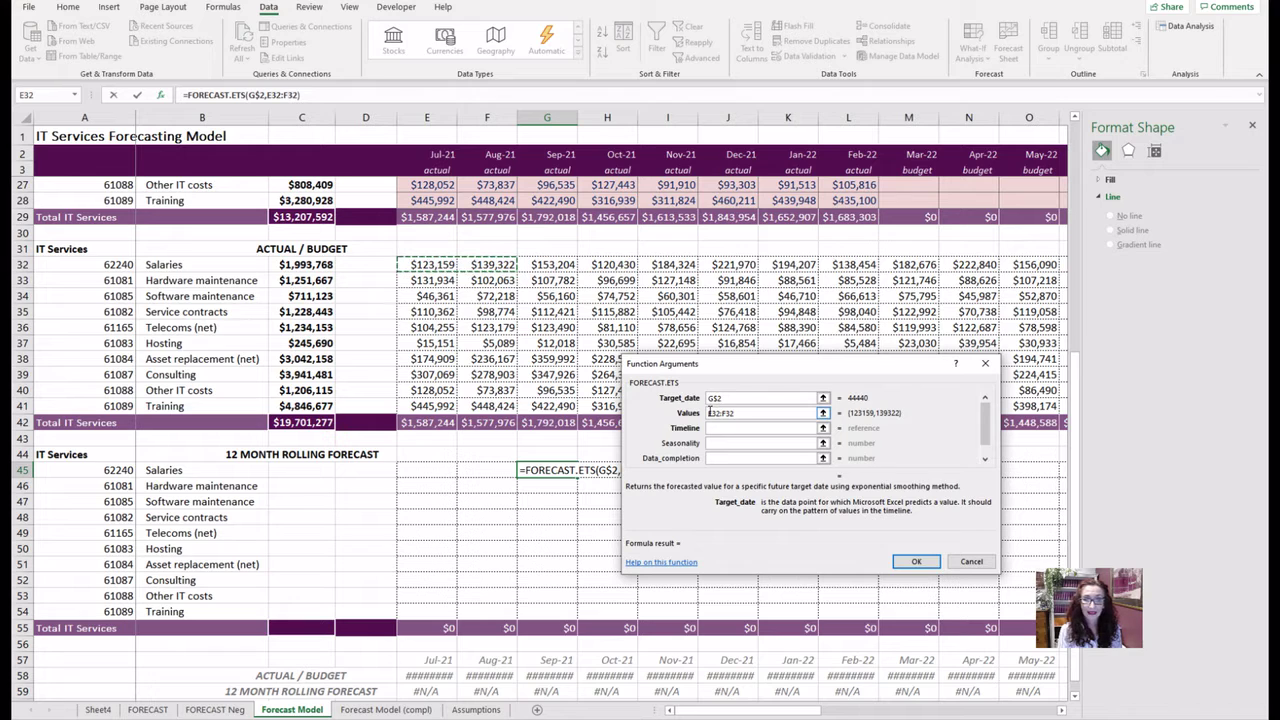
click(736, 428)
text($)
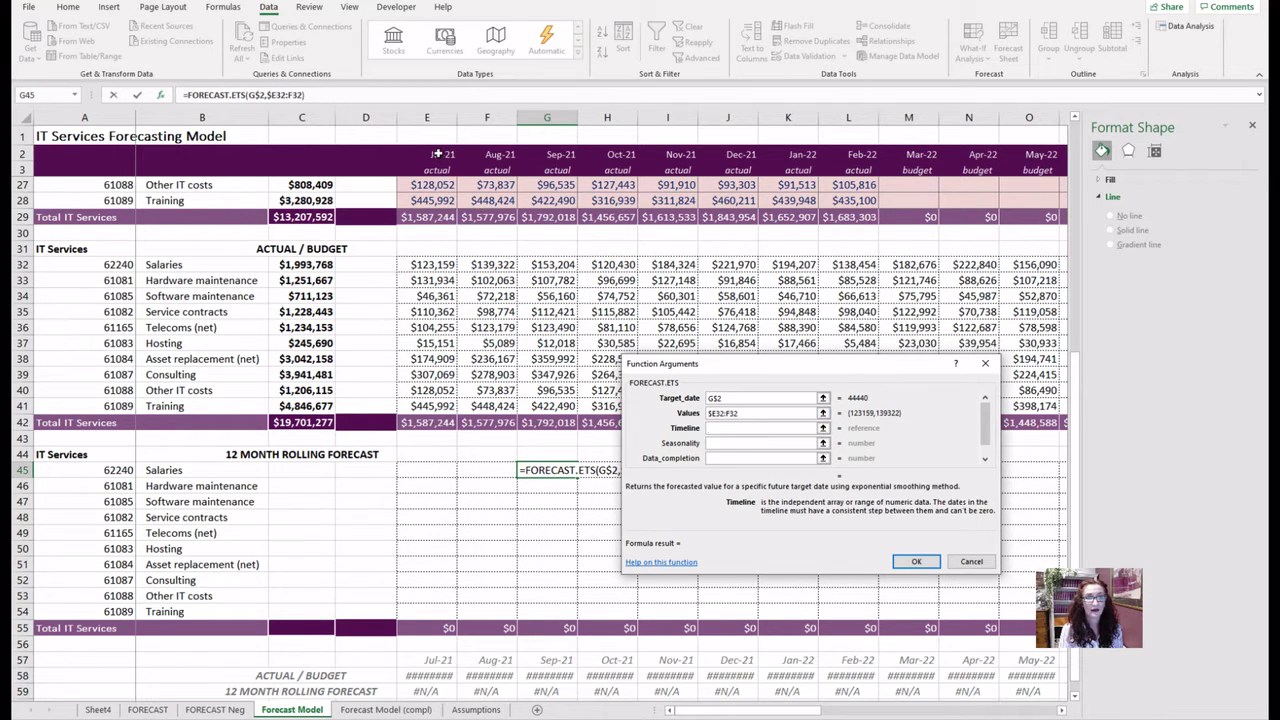
drag(437, 155, 487, 155)
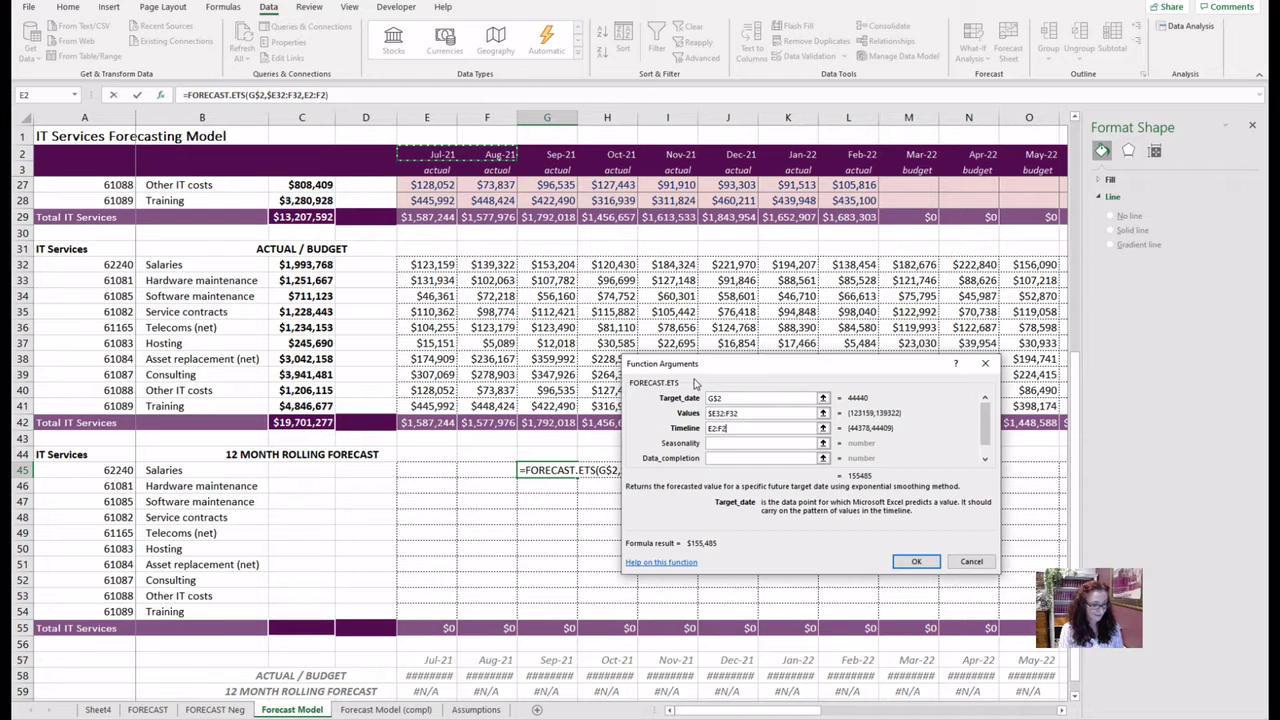
key(F4)
key(F4)
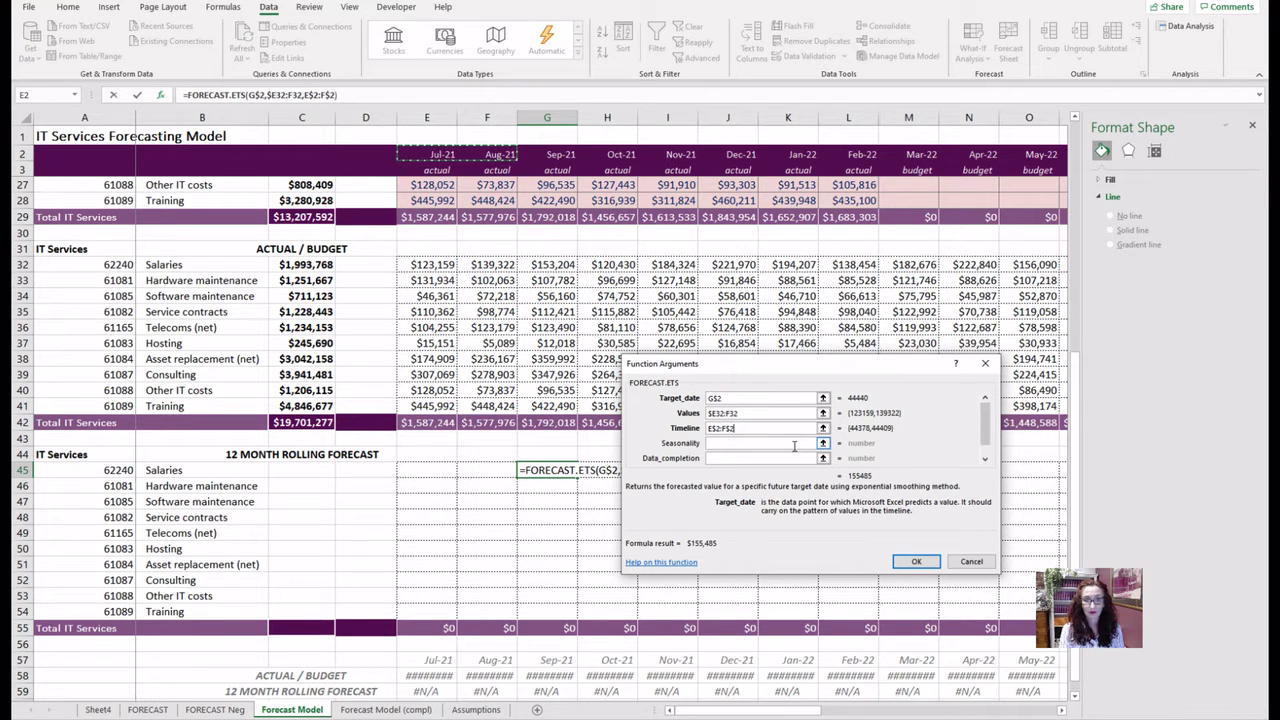
key(Home)
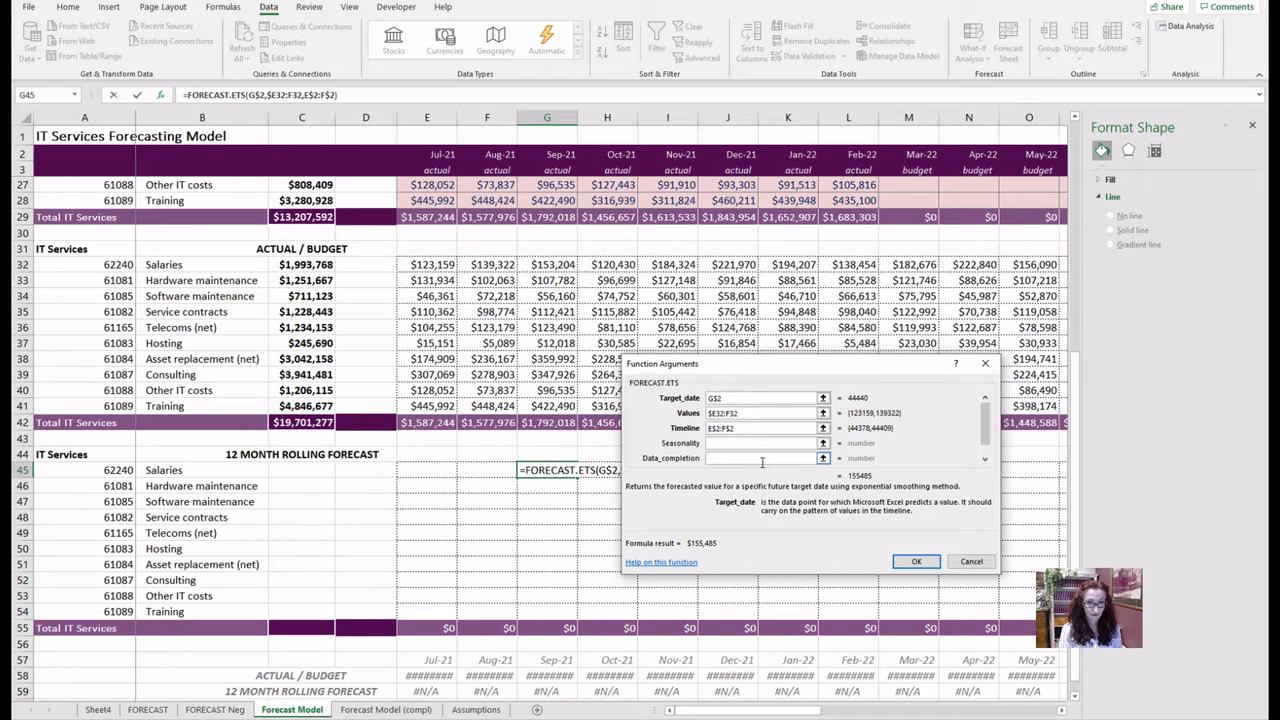
text($)
click(741, 443)
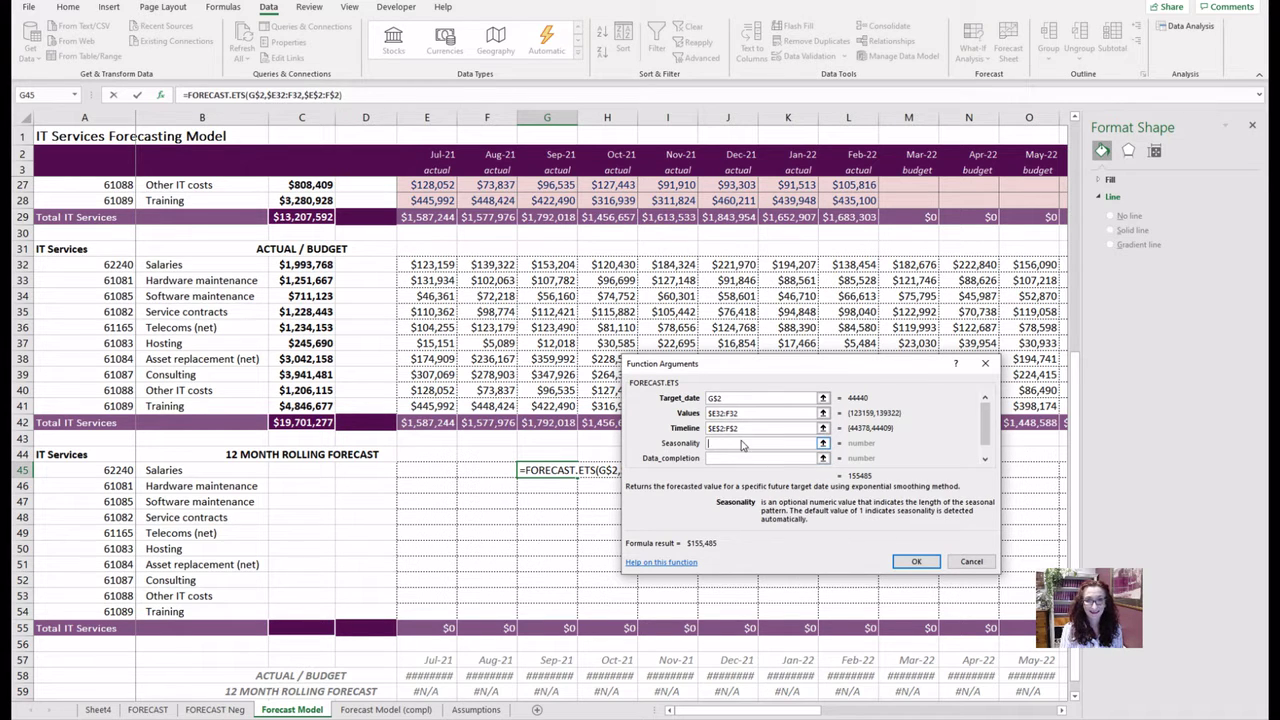
click(915, 558)
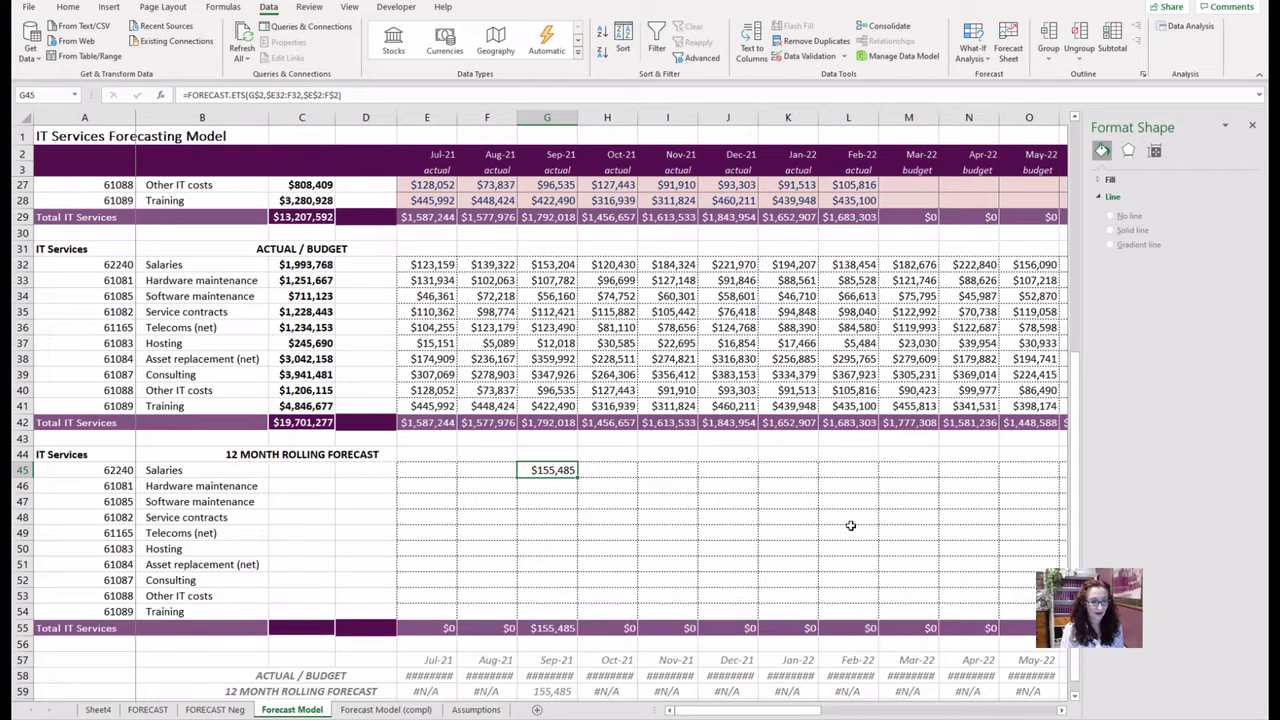
Check the references in the G45 formula and copy it across G45:J54
key(F2)
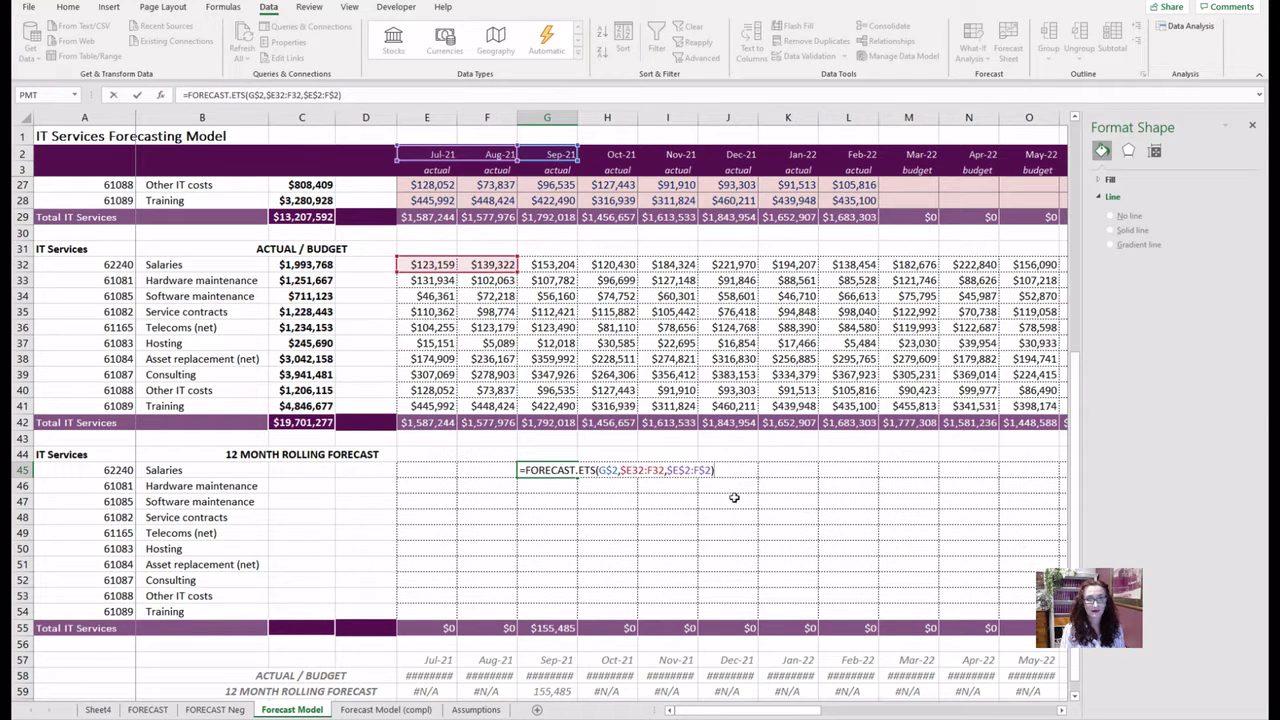
key(Escape)
drag(578, 480, 740, 612)
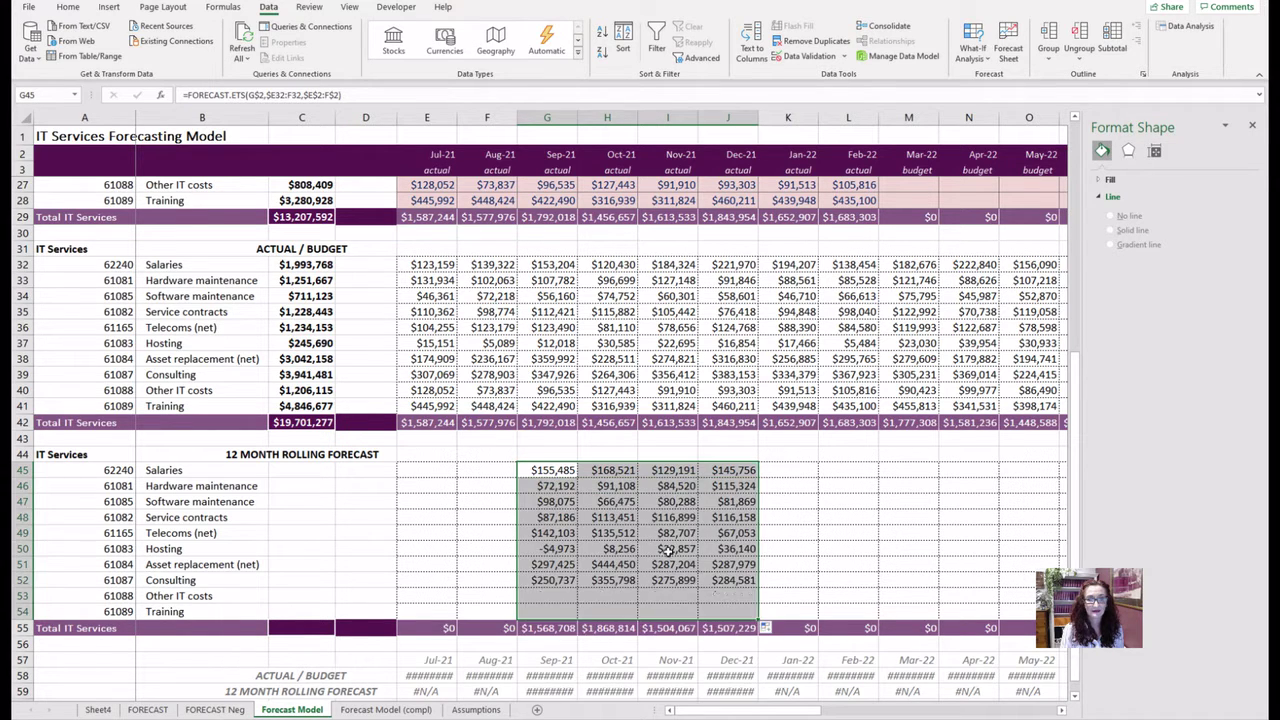
Examine the copied FORECAST.ETS formulas in H48, I49 and I50 and the ranges they refer to
double_click(626, 518)
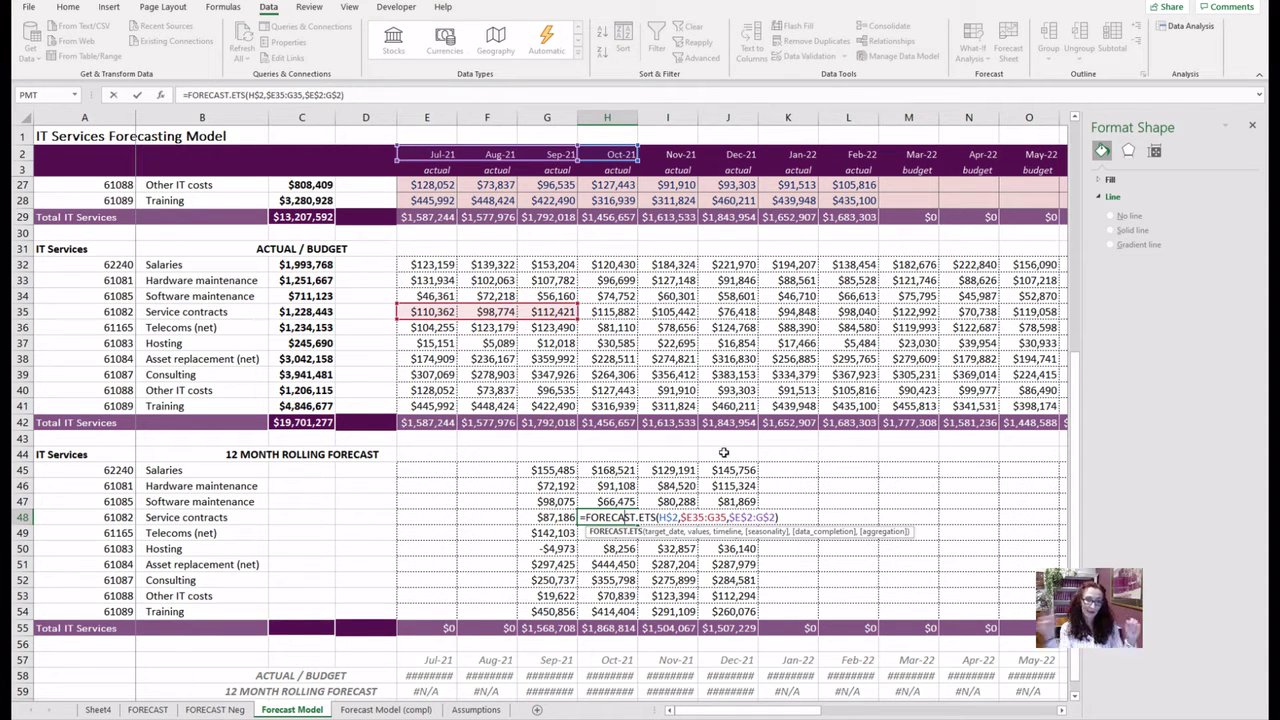
key(Tab)
key(Down)
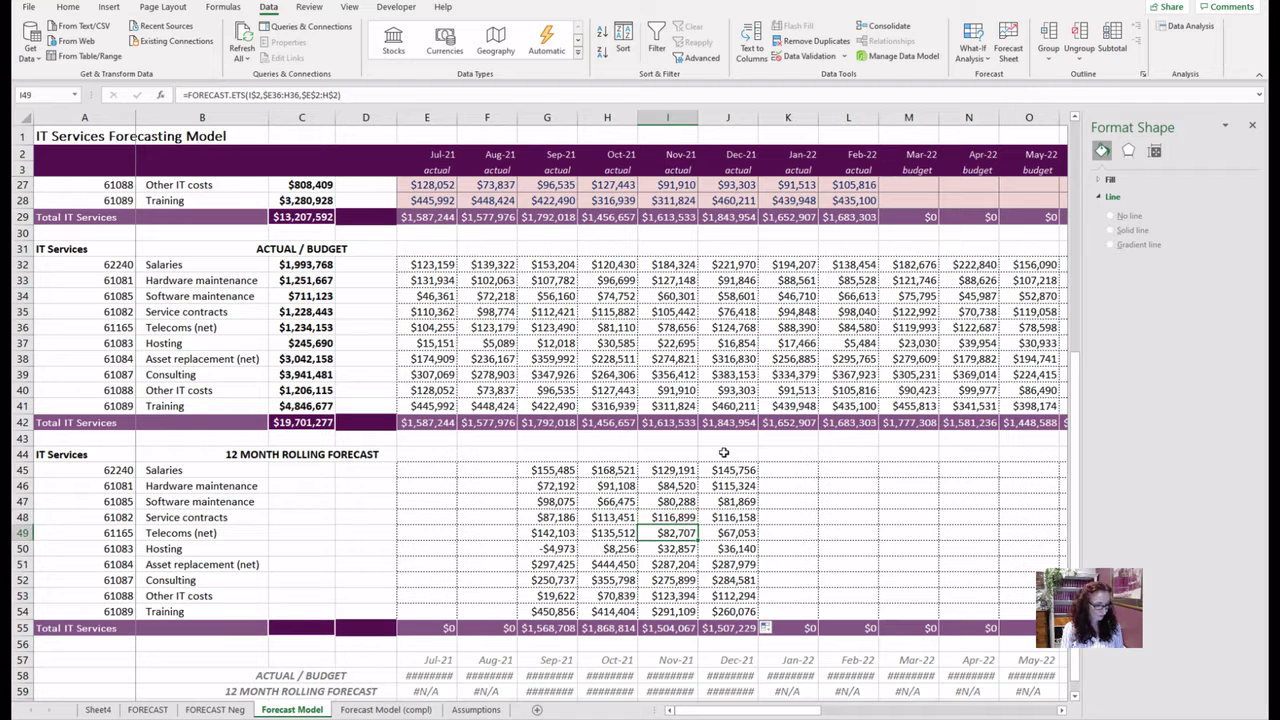
key(F2)
key(Return)
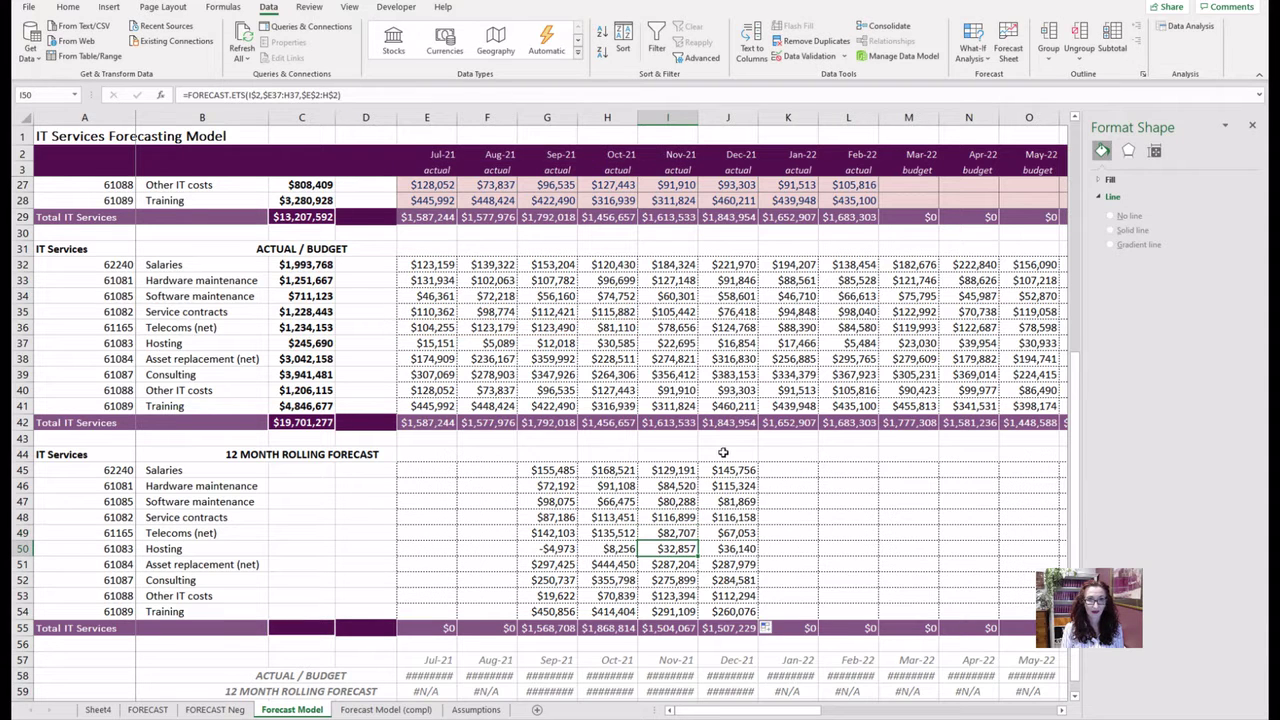
key(F2)
key(Escape)
Fill the forecast formulas in J45:J54 right through the Jun-24 column, AN
key(Up)
key(Up)
key(Up)
key(Up)
key(Up)
key(Right)
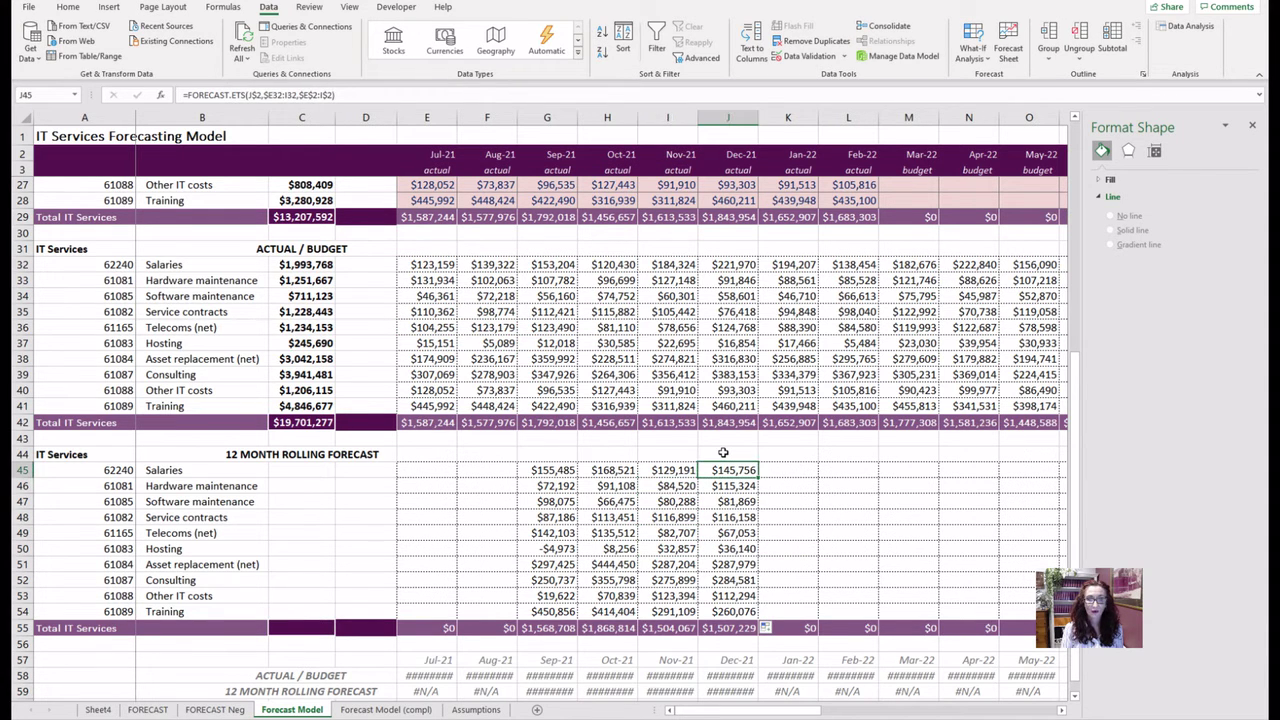
key(ctrl+shift+Down)
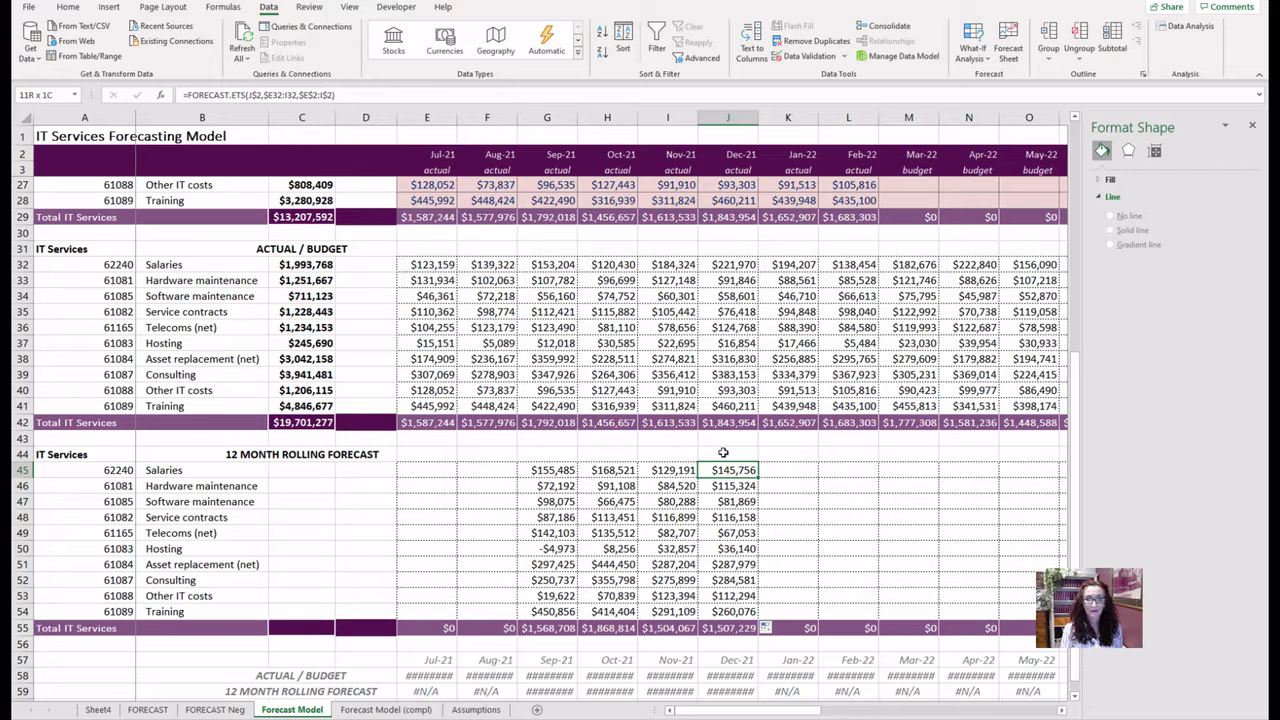
key(shift+Up)
key(shift+Right)
key(shift+Right)
key(shift+Right)
key(shift+Right)
key(shift+Right)
key(shift+Right)
key(shift+Right)
key(shift+Right)
key(shift+Right)
key(shift+Right)
key(shift+Right)
key(shift+Right)
key(shift+Right)
key(shift+Right)
key(shift+Right)
key(shift+Right)
key(shift+Right)
key(shift+Right)
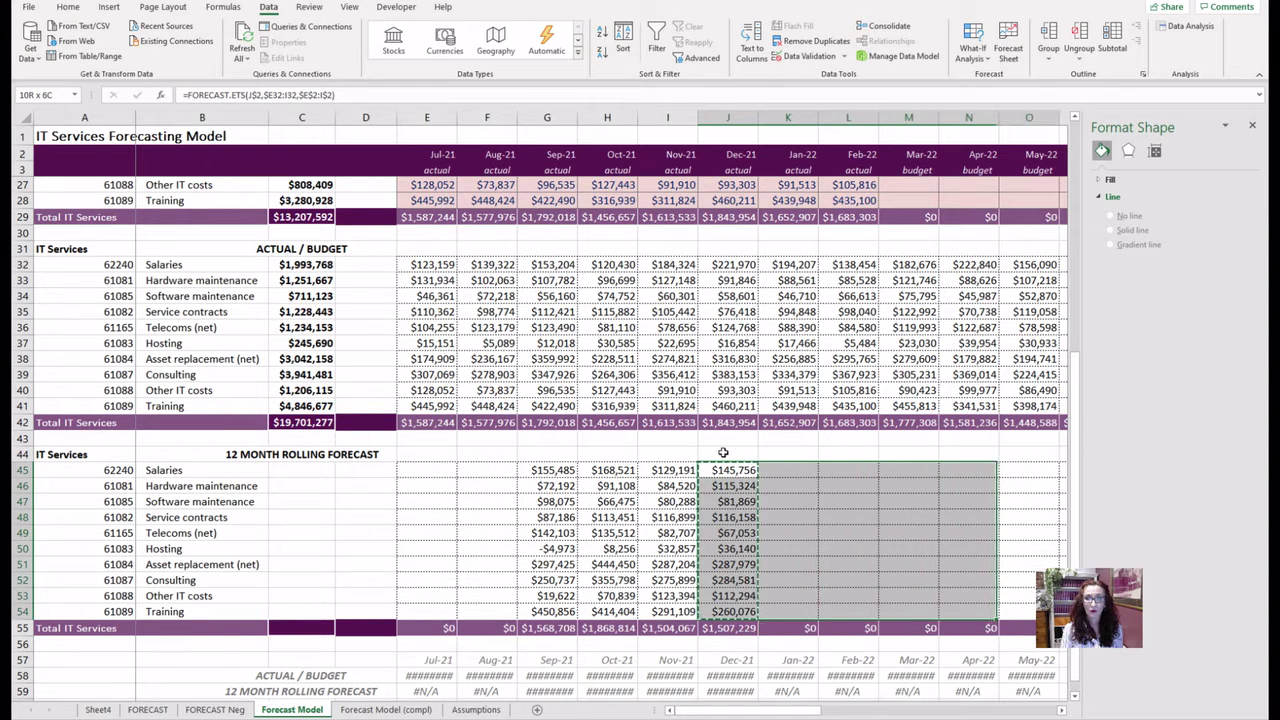
key(shift+Right)
key(shift+Right)
key(shift+Right)
key(shift+Right)
key(shift+Right)
key(shift+Right)
key(shift+Right)
key(shift+Right)
key(shift+Right)
key(shift+Right)
key(shift+Right)
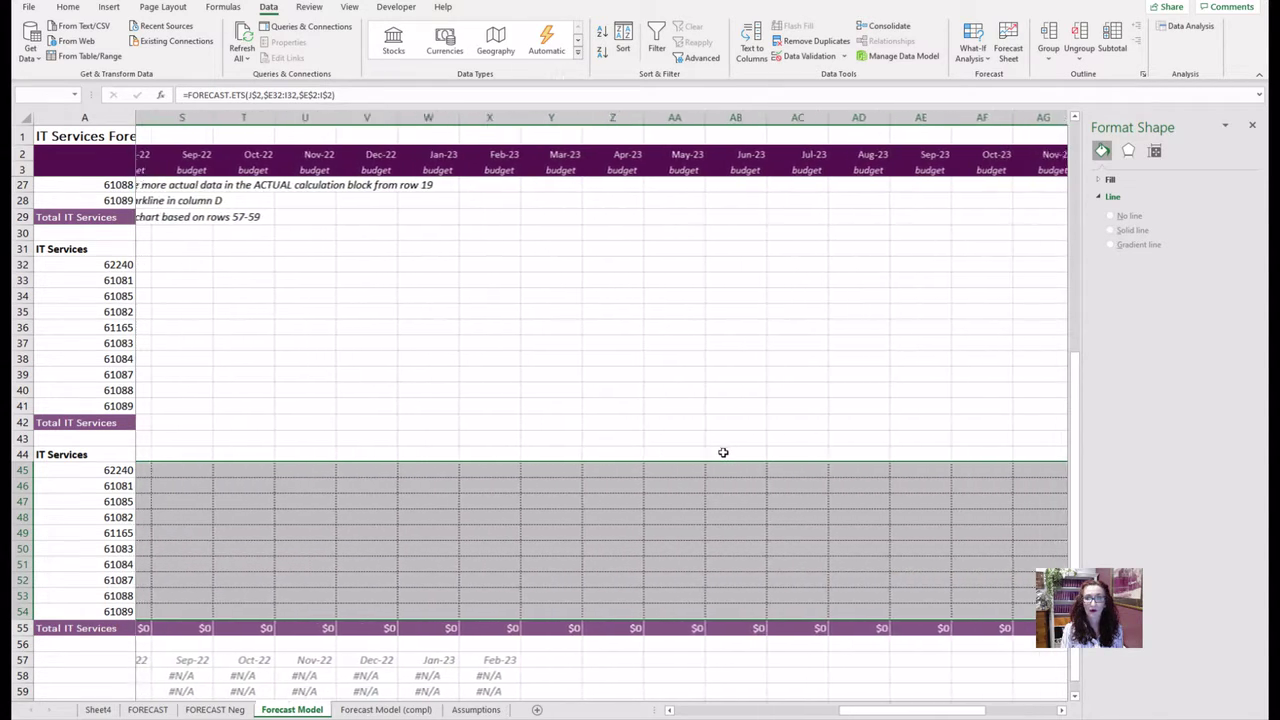
key(shift+Right)
key(shift+Right)
key(shift+Right)
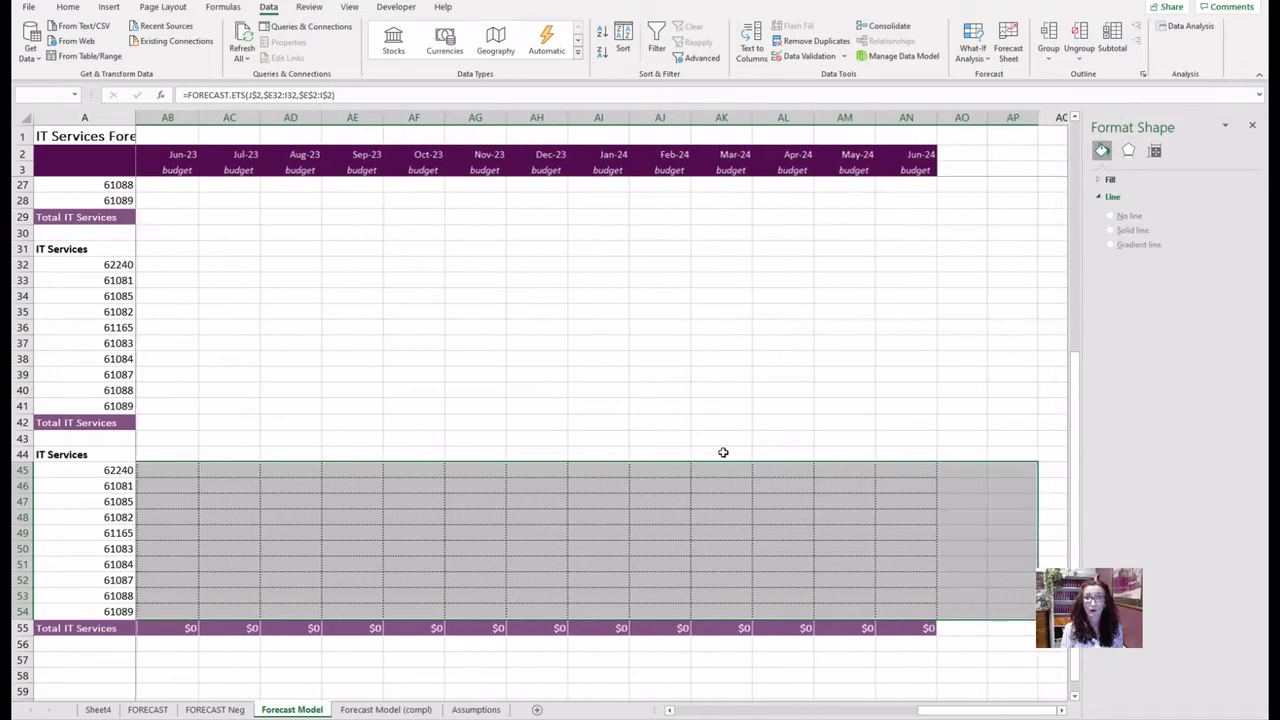
key(shift+Left)
key(shift+Left)
key(ctrl+r)
Review the filled forecast across the months and examine the formula behind the Sep-21 Hosting value in G50
key(Left)
key(Left)
key(Left)
key(Left)
key(Left)
key(Left)
key(Left)
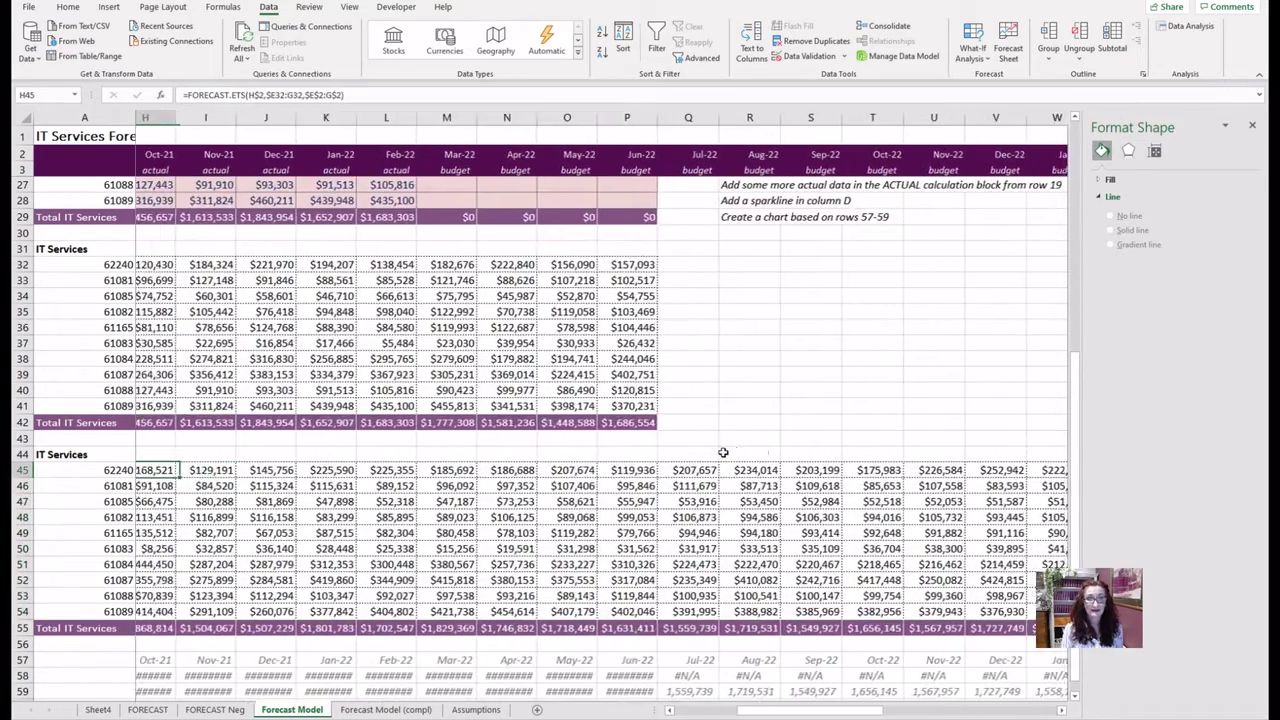
key(Left)
key(Right)
key(Right)
key(Right)
key(Right)
key(Right)
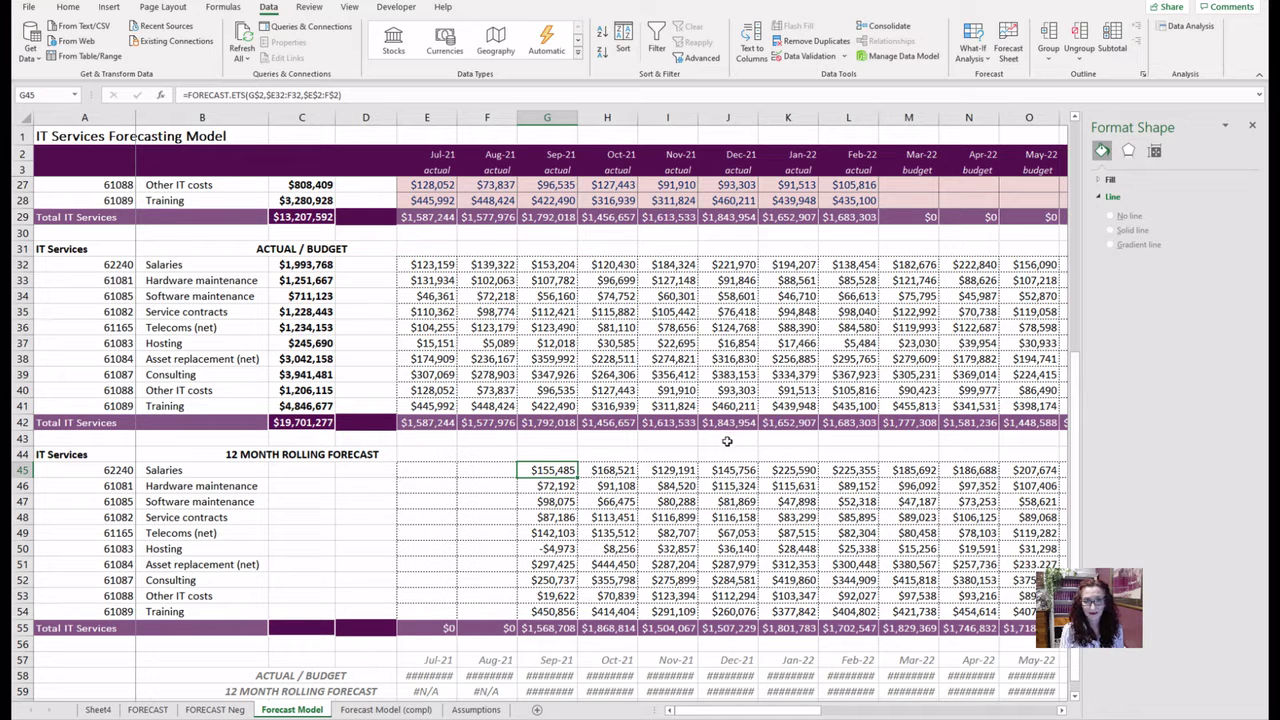
key(Down)
key(Down)
key(Down)
key(Down)
key(Down)
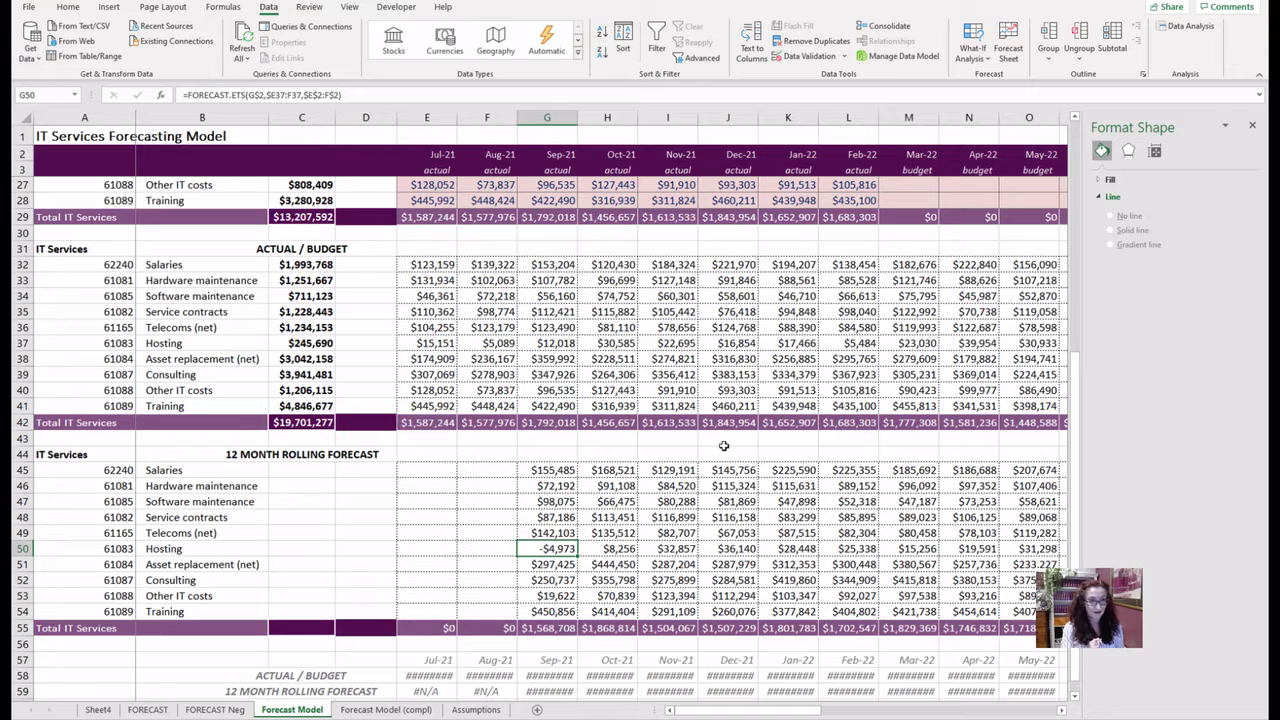
key(F2)
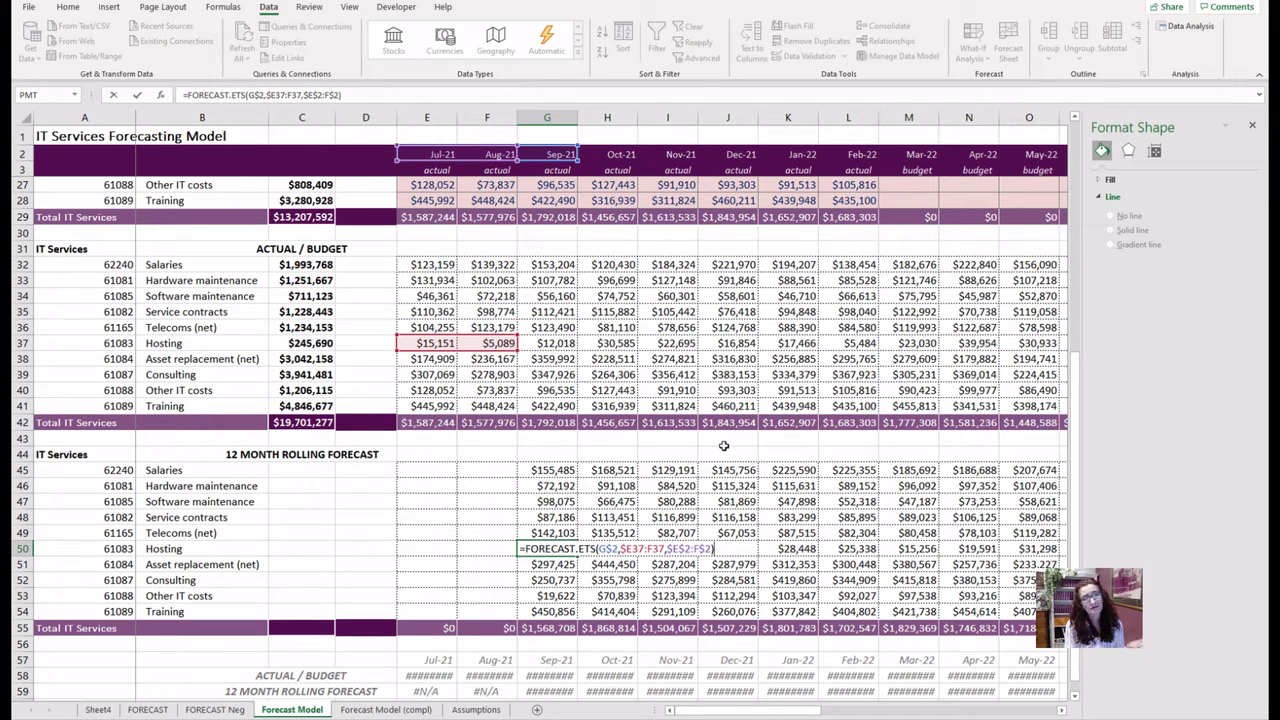
key(Return)
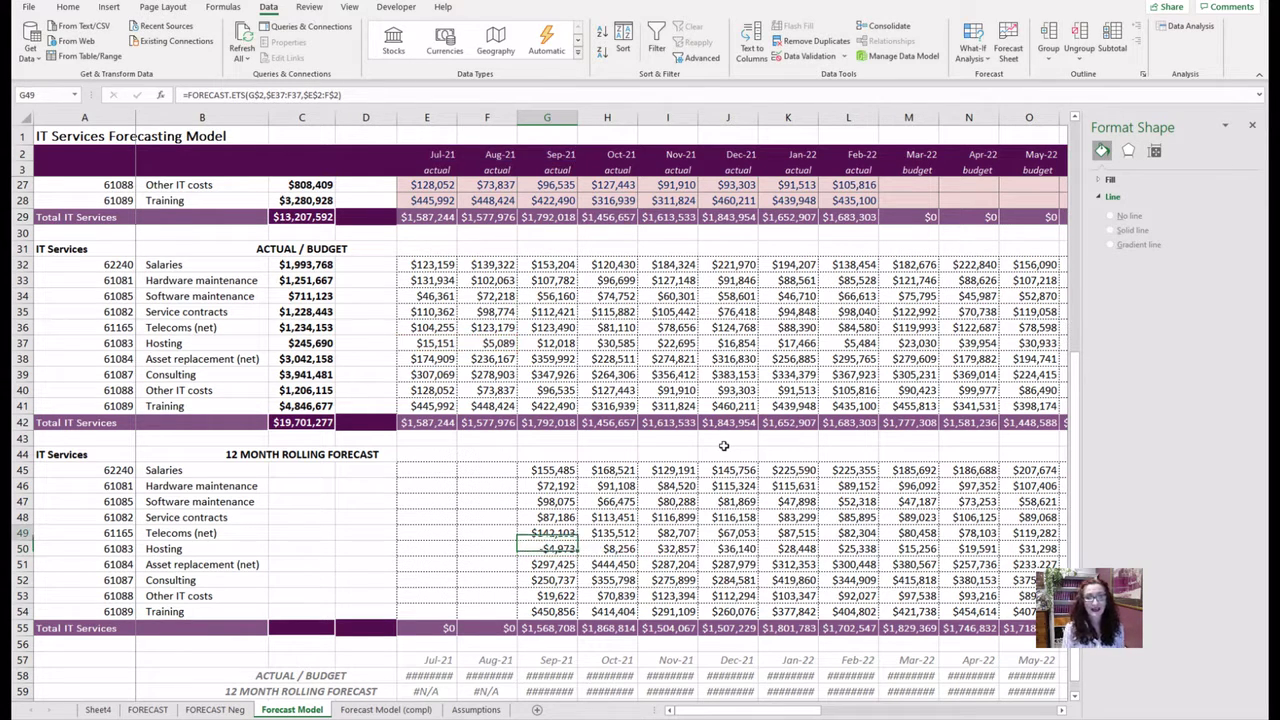
Wrap the G45 forecast formula in MAX with 0, as =MAX(FORECAST.ETS(G$2,$E32:F32,$E$2:F$2),0)
key(Up)
key(Up)
key(Up)
key(Up)
key(Up)
key(Up)
key(F2)
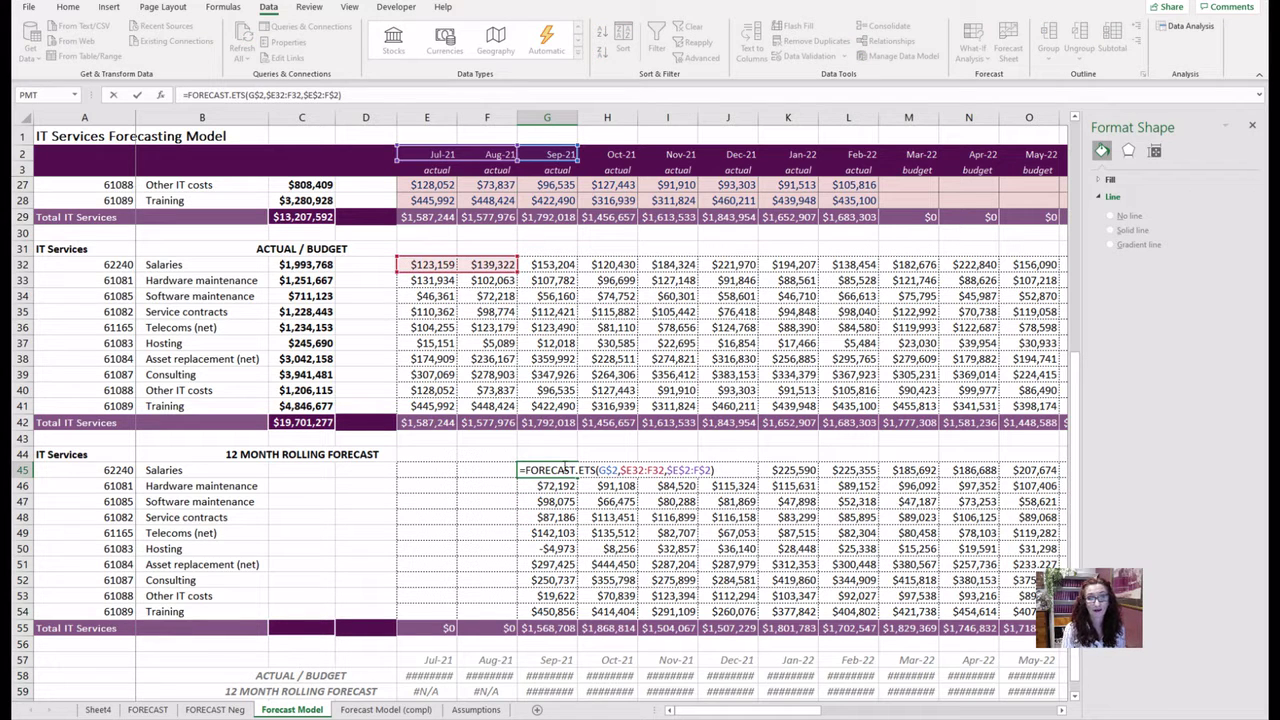
text(x()
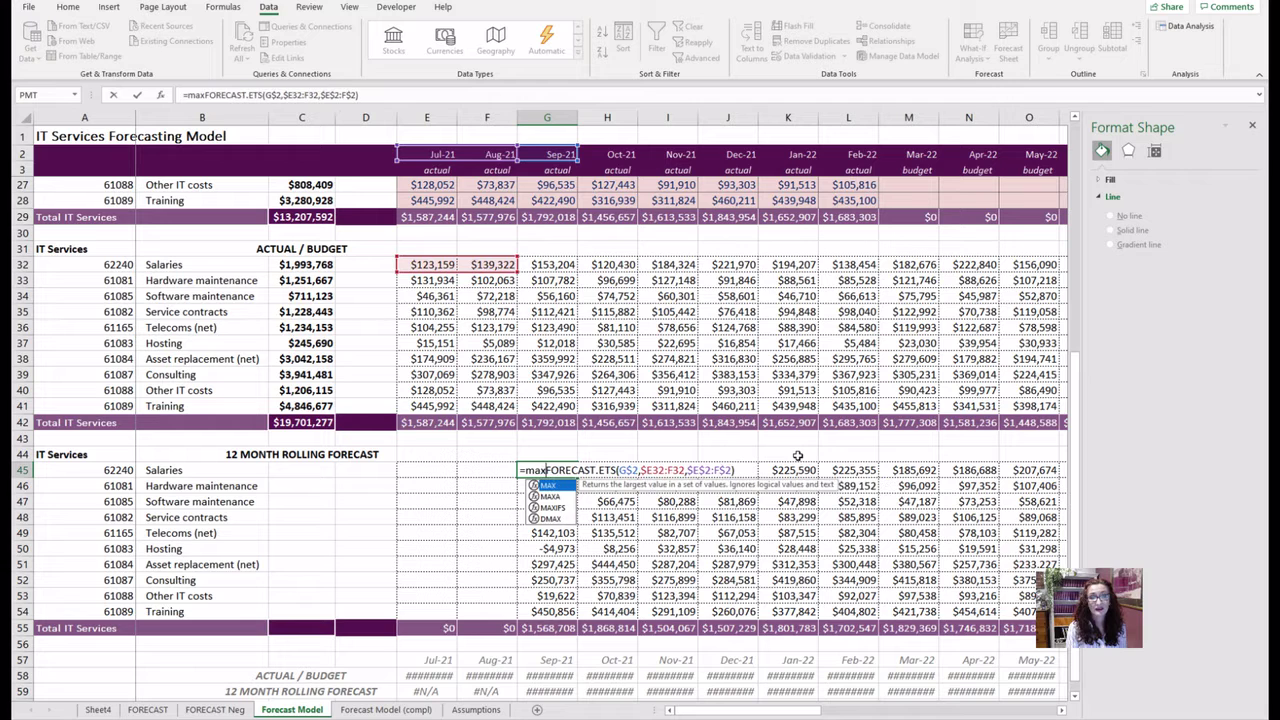
text(,)
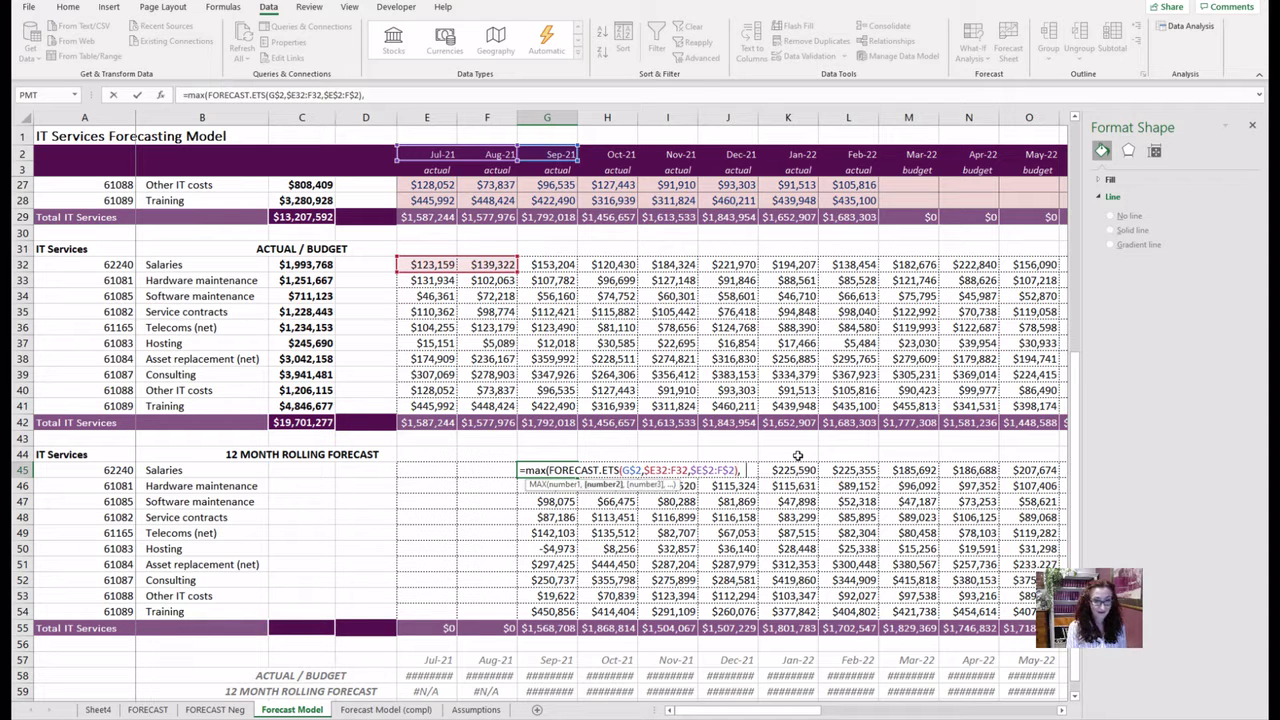
text(0))
key(ctrl+Return)
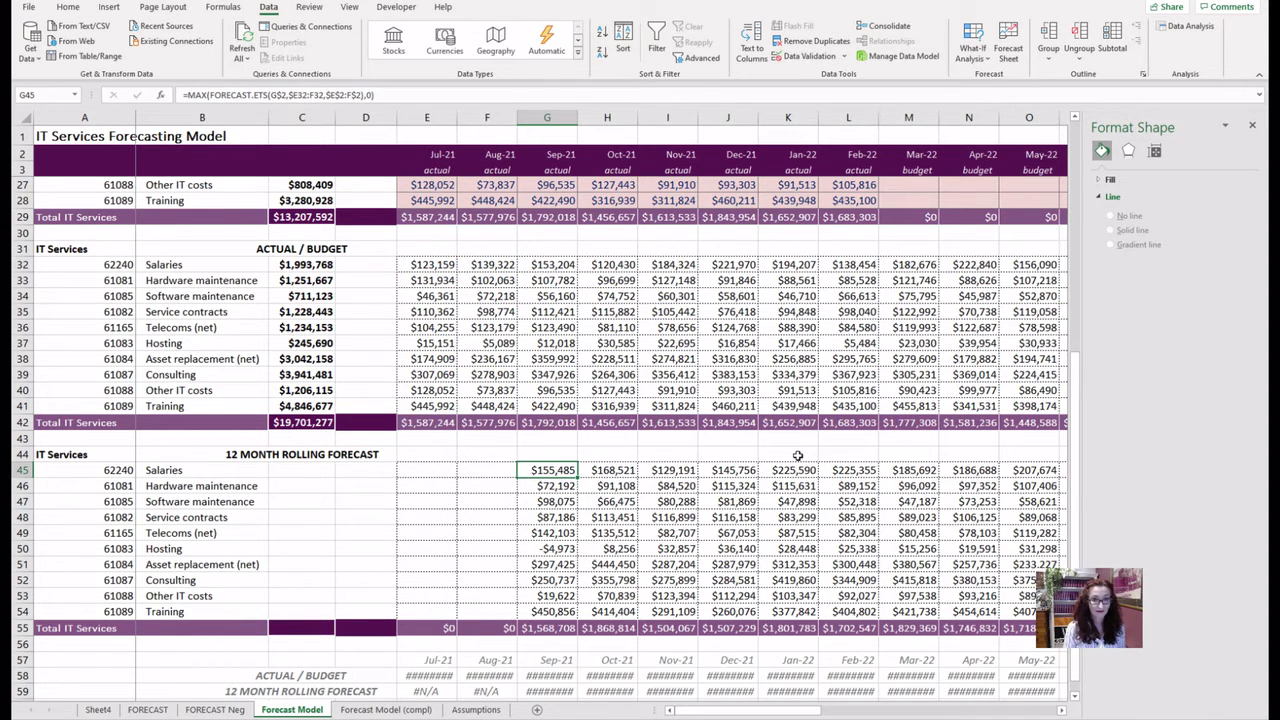
Fill the MAX-wrapped forecast formula in G45 across to column AN and down to row 54, then check the formula in G45
key(ctrl+shift+Right)
key(ctrl+shift+Down)
key(ctrl+d)
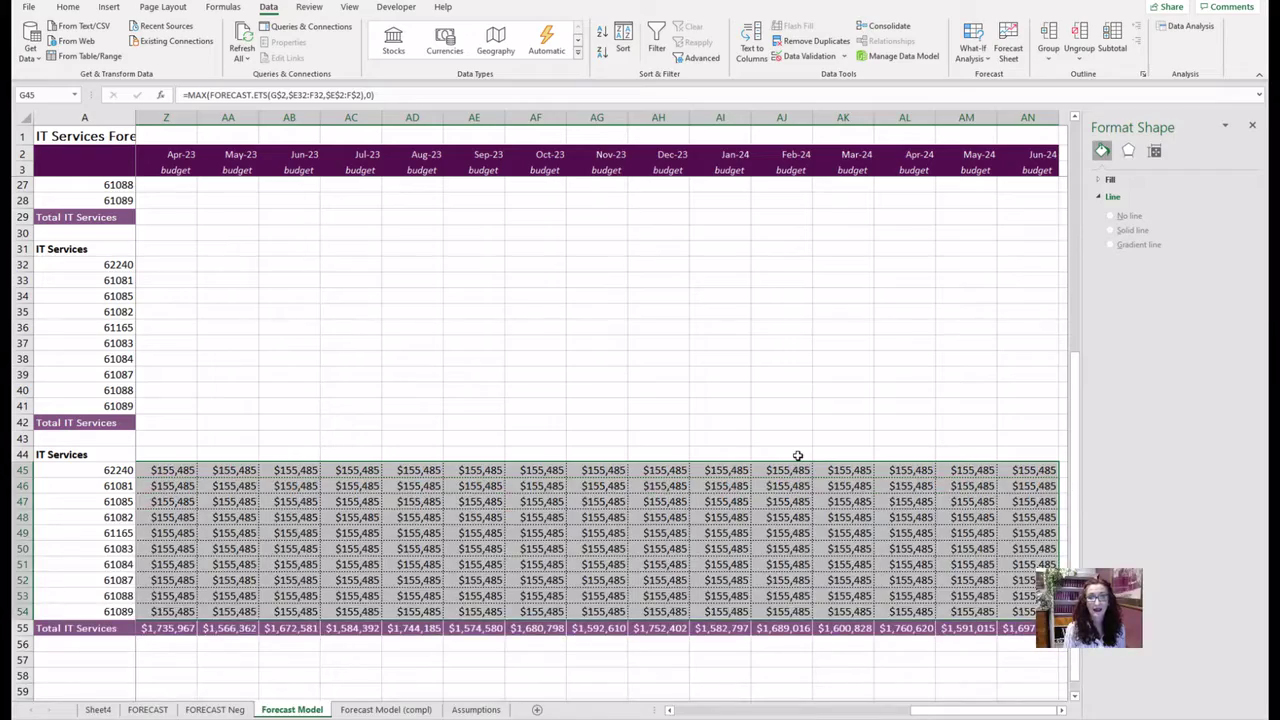
key(shift+BackSpace)
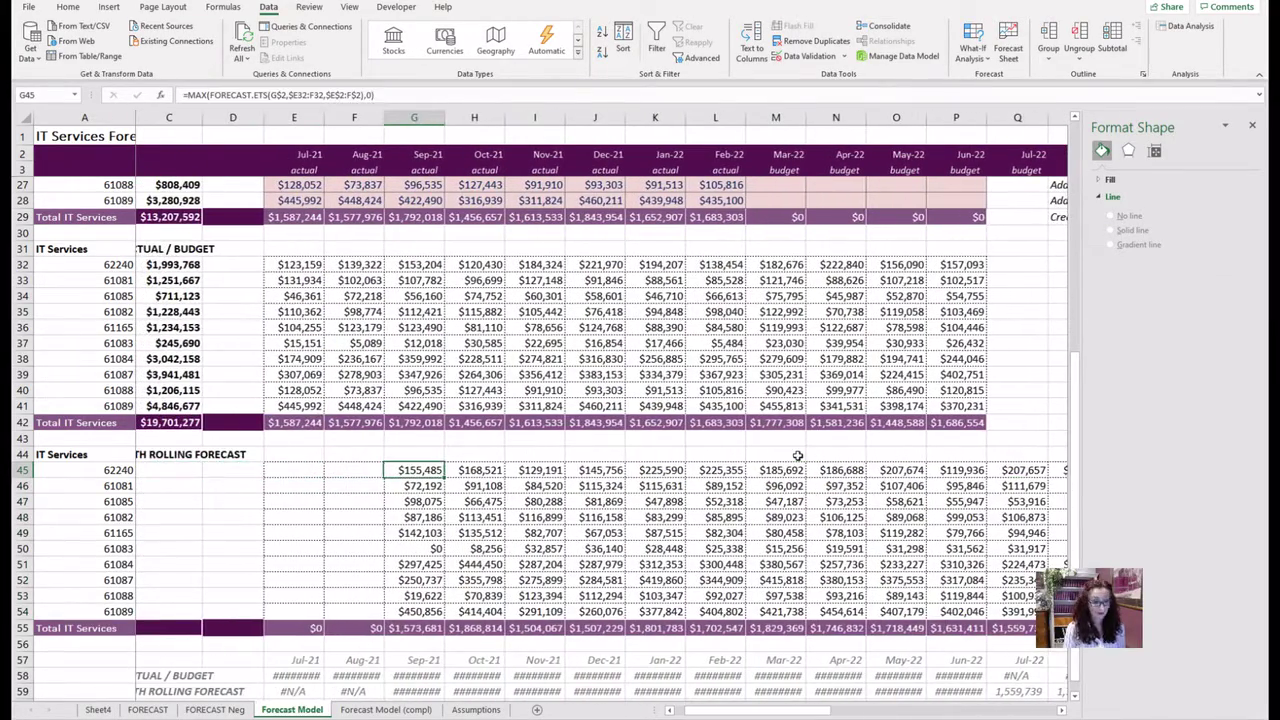
key(F2)
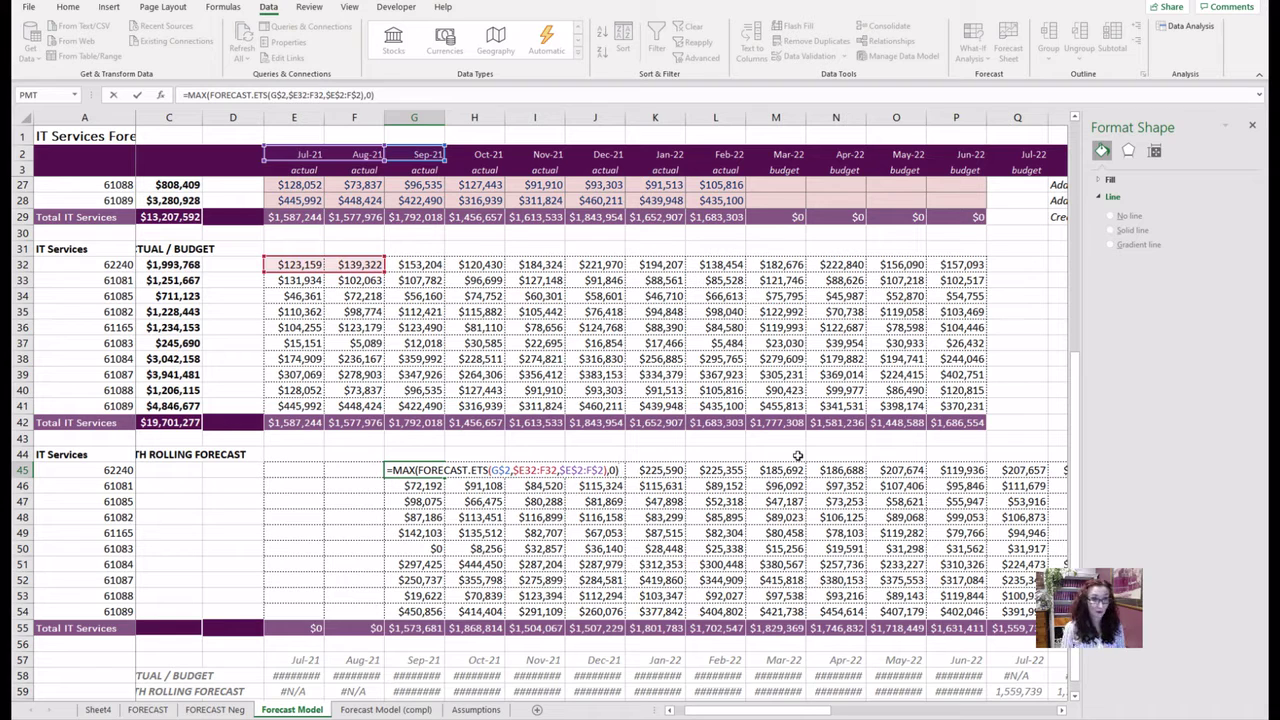
key(ctrl+Return)
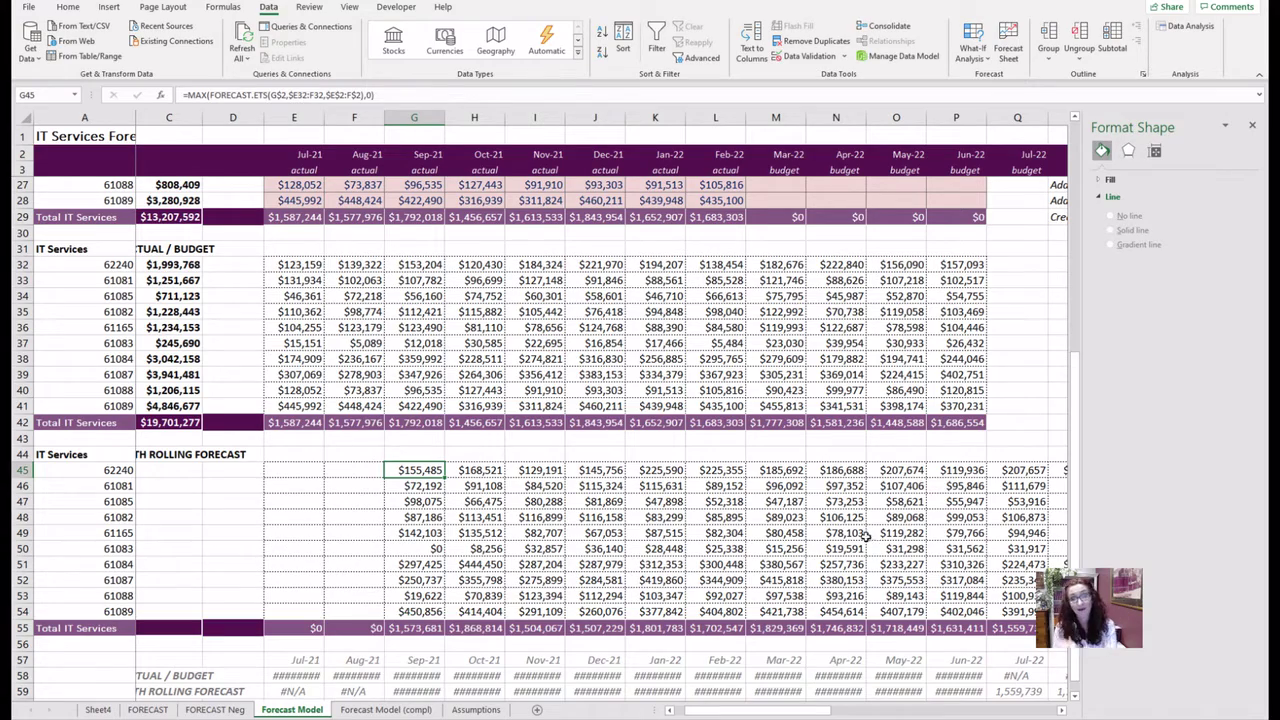
Multiply the G45 forecast by the month flag in row 4, as =MAX(FORECAST.ETS(G$2,$E32:F32,$E$2:F$2),0)*G$4
scroll(740, 490, up, 5)
scroll(746, 490, up, 3)
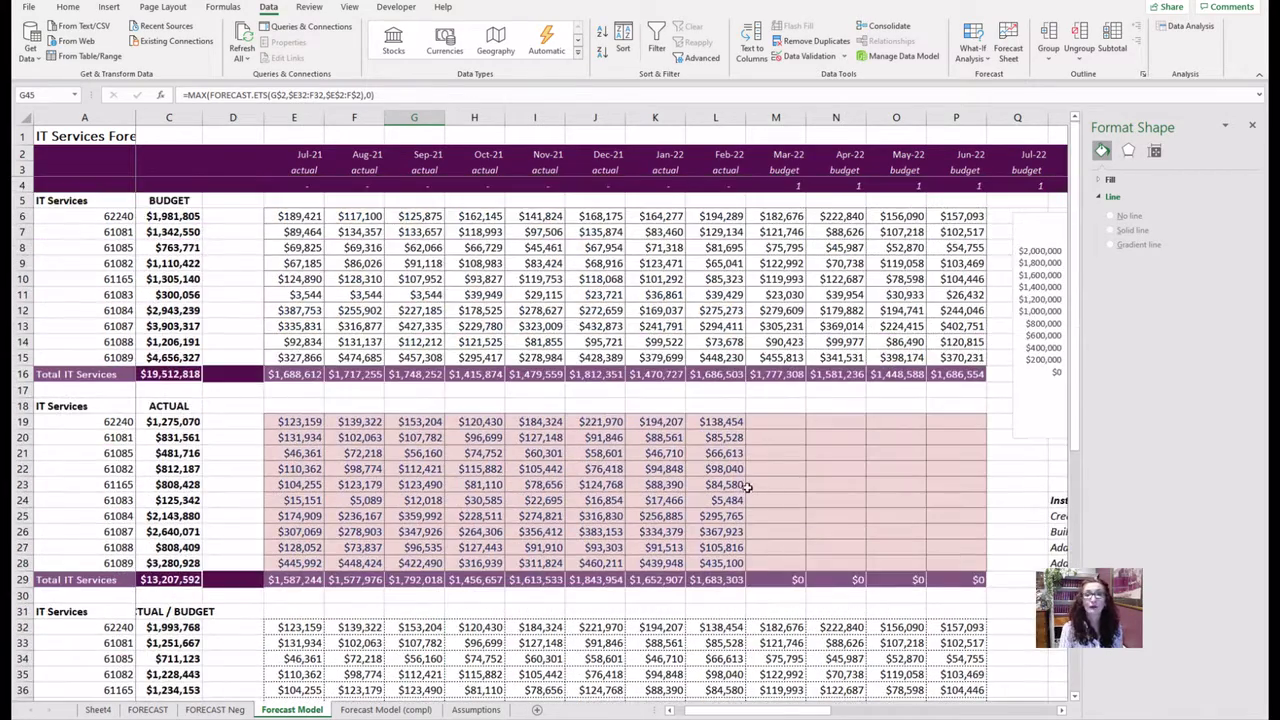
click(786, 184)
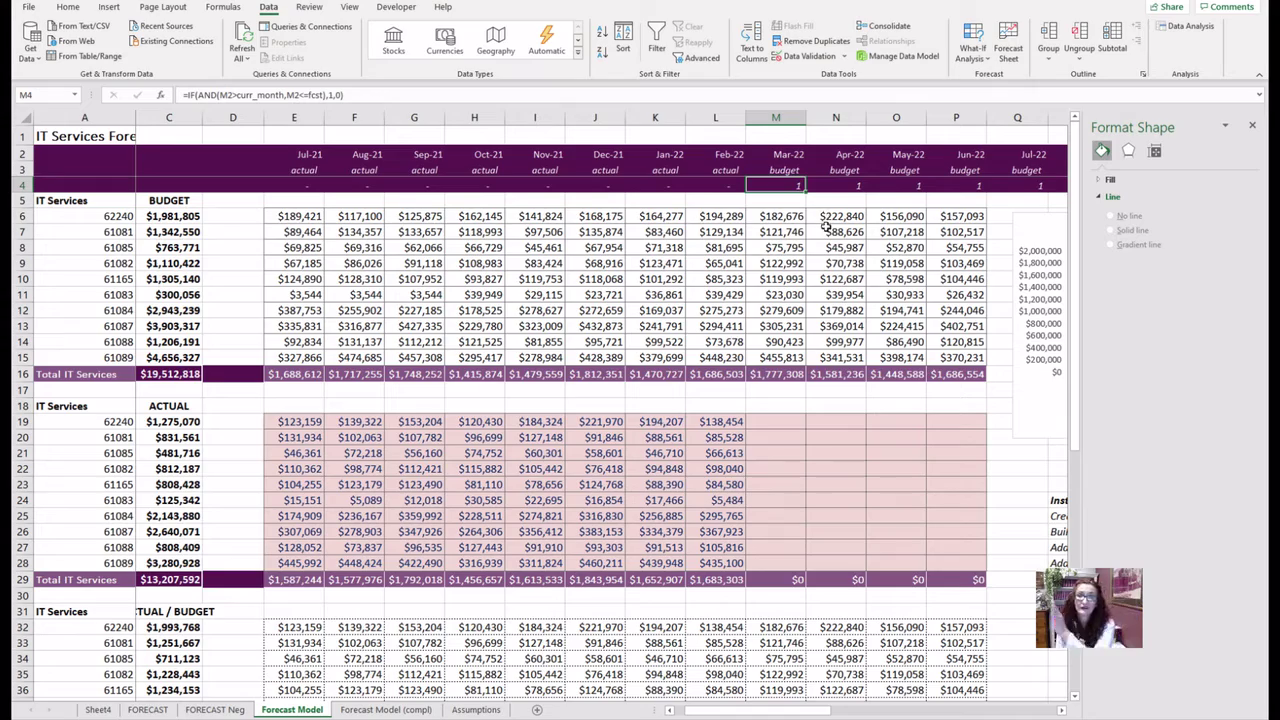
scroll(436, 567, down, 6)
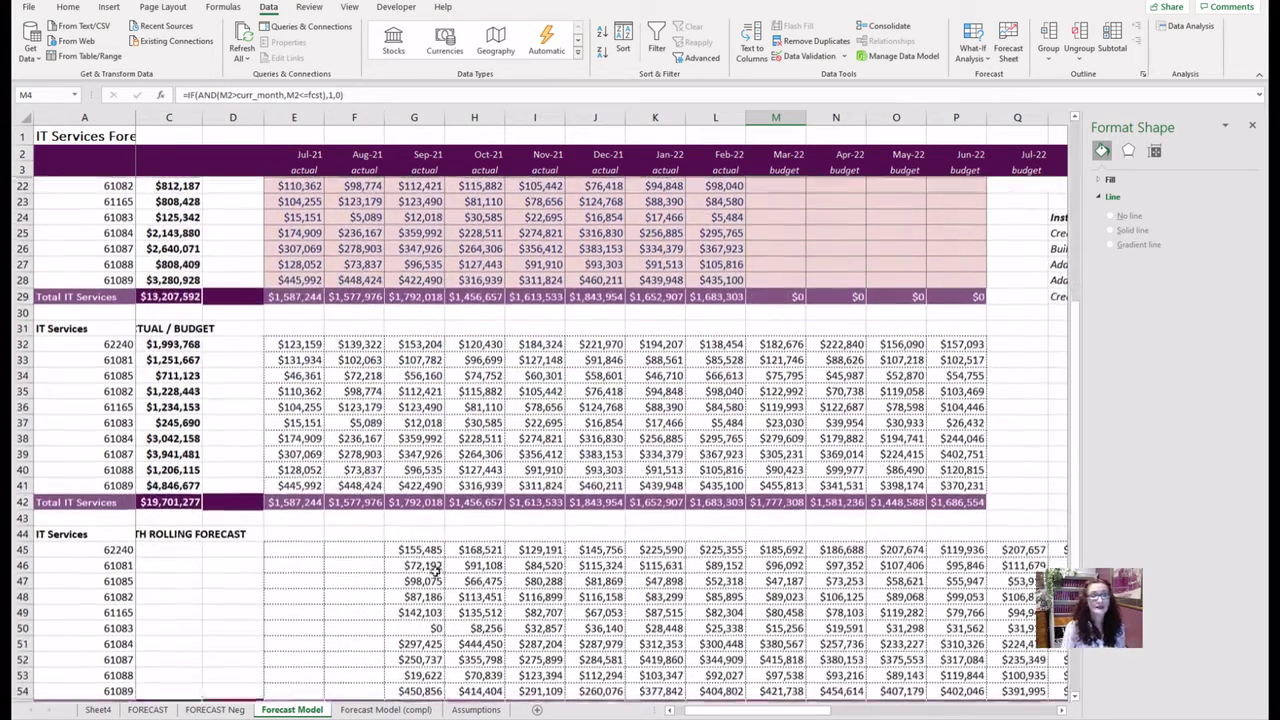
double_click(420, 549)
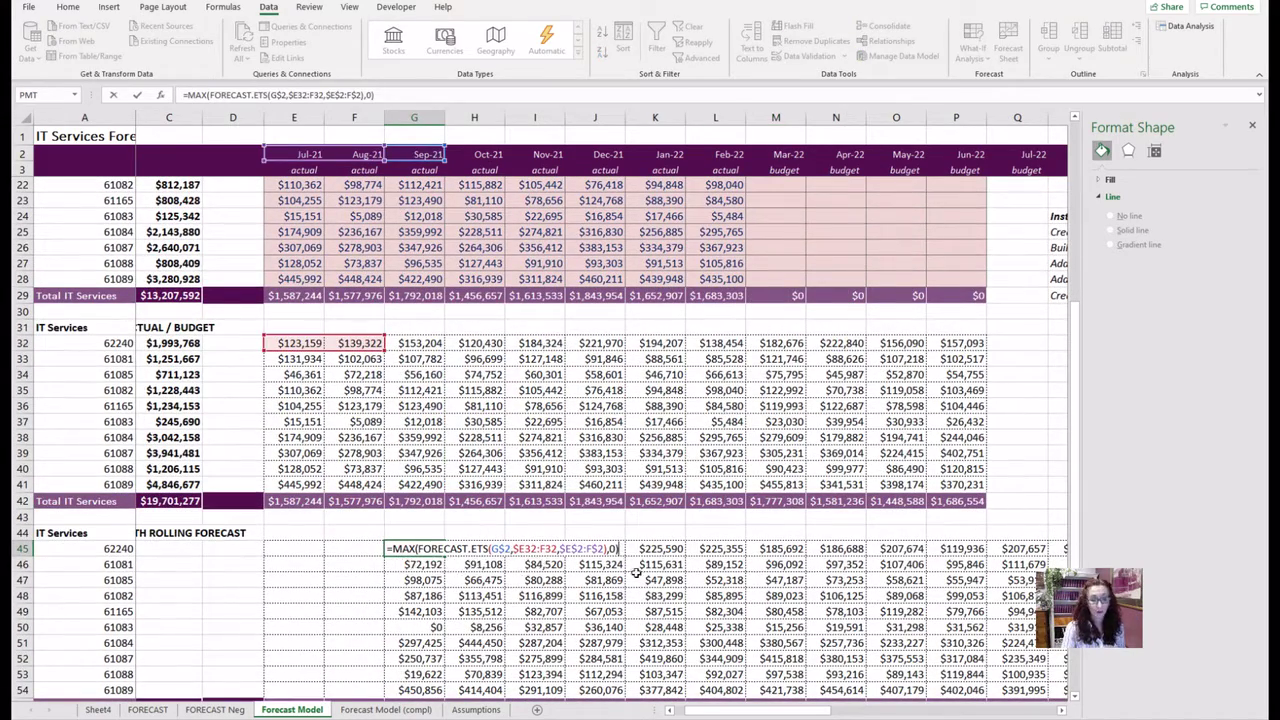
scroll(478, 410, up, 6)
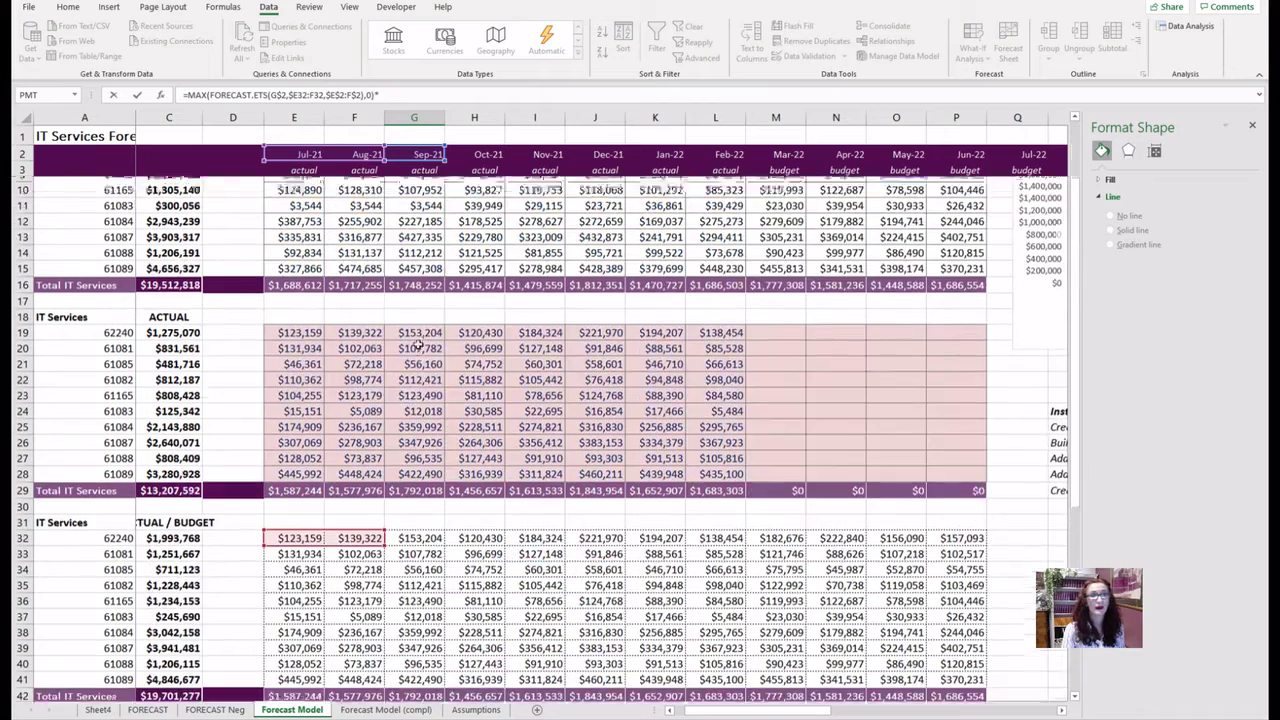
click(414, 183)
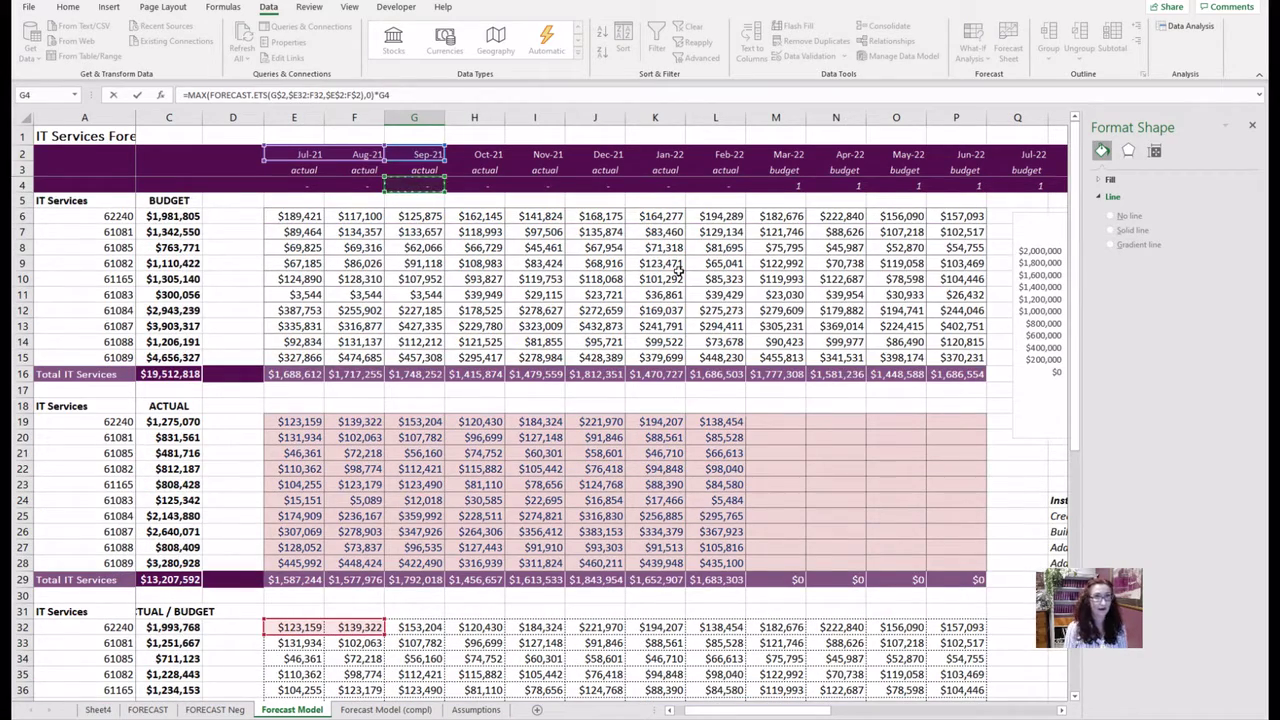
key(F4)
key(F4)
key(F4)
key(Return)
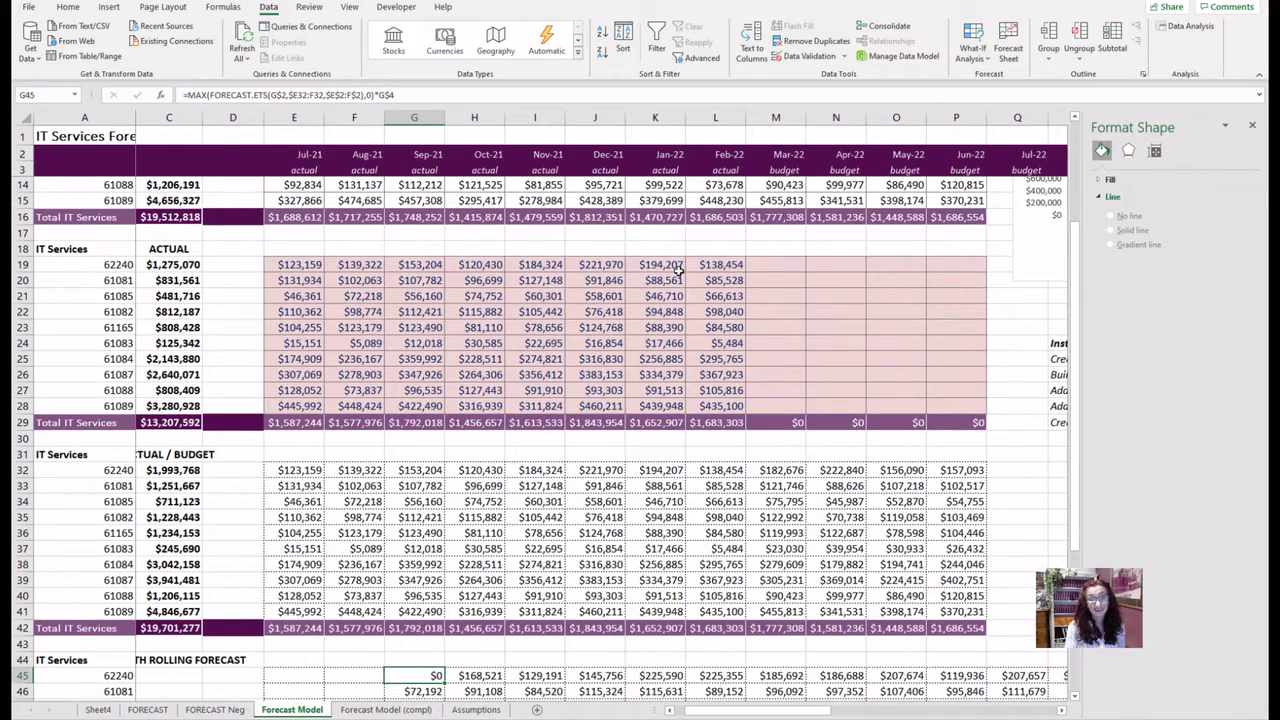
Fill the flag-multiplied forecast formula from G45 through the whole block G45:AN54
scroll(546, 490, down, 3)
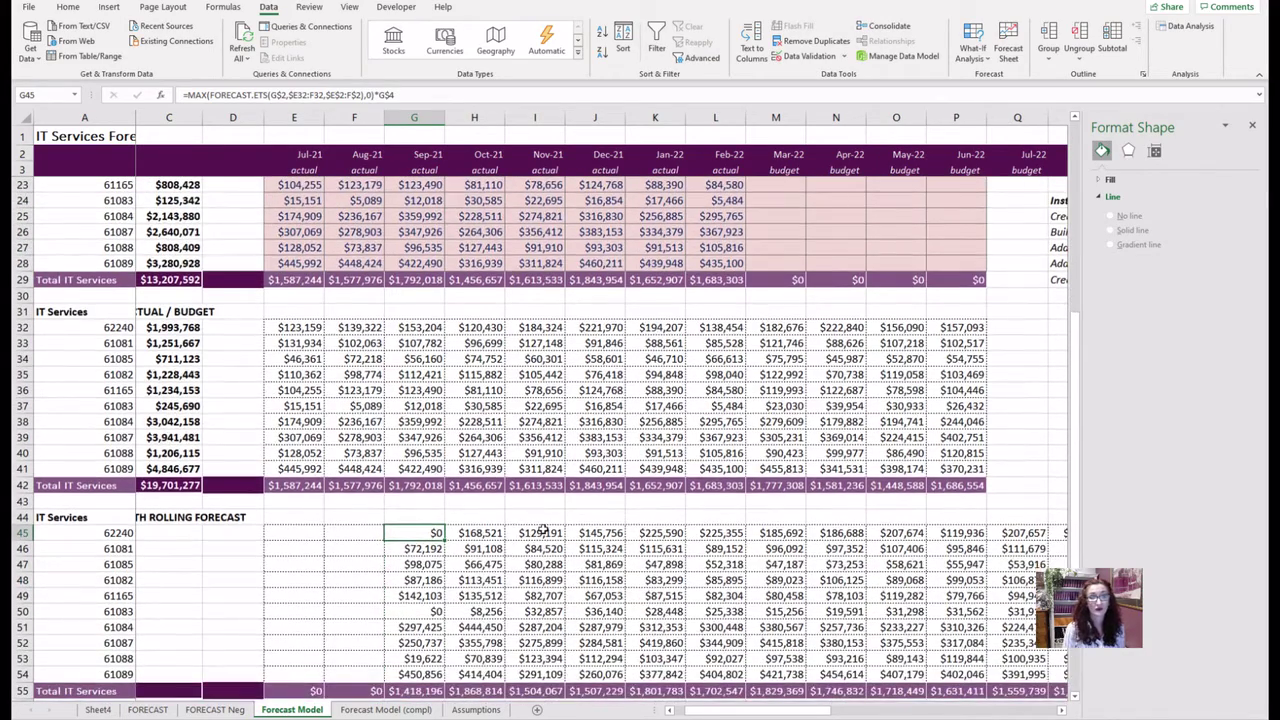
key(ctrl+shift+Right)
key(ctrl+shift+Down)
key(shift+Up)
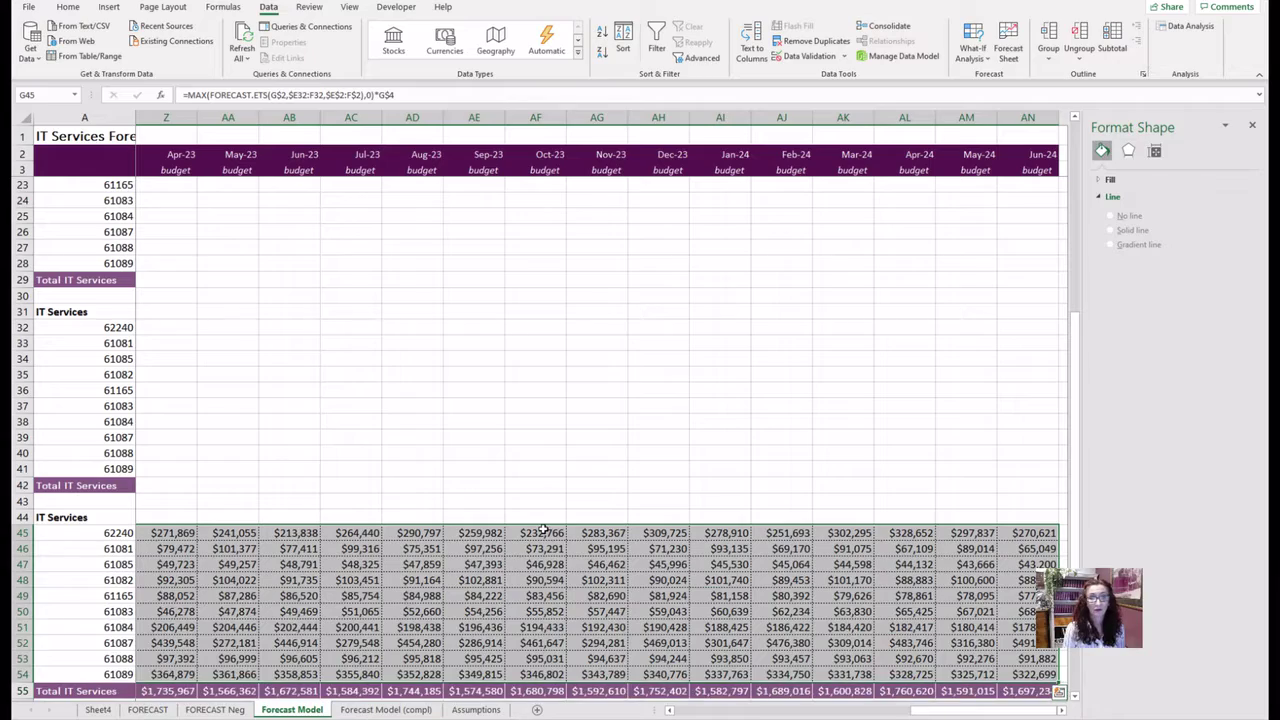
key(ctrl+d)
Review the Salaries forecasts in row 45 month by month through column AA to see which months the flag includes
key(Left)
key(Right)
key(Right)
key(Right)
key(Right)
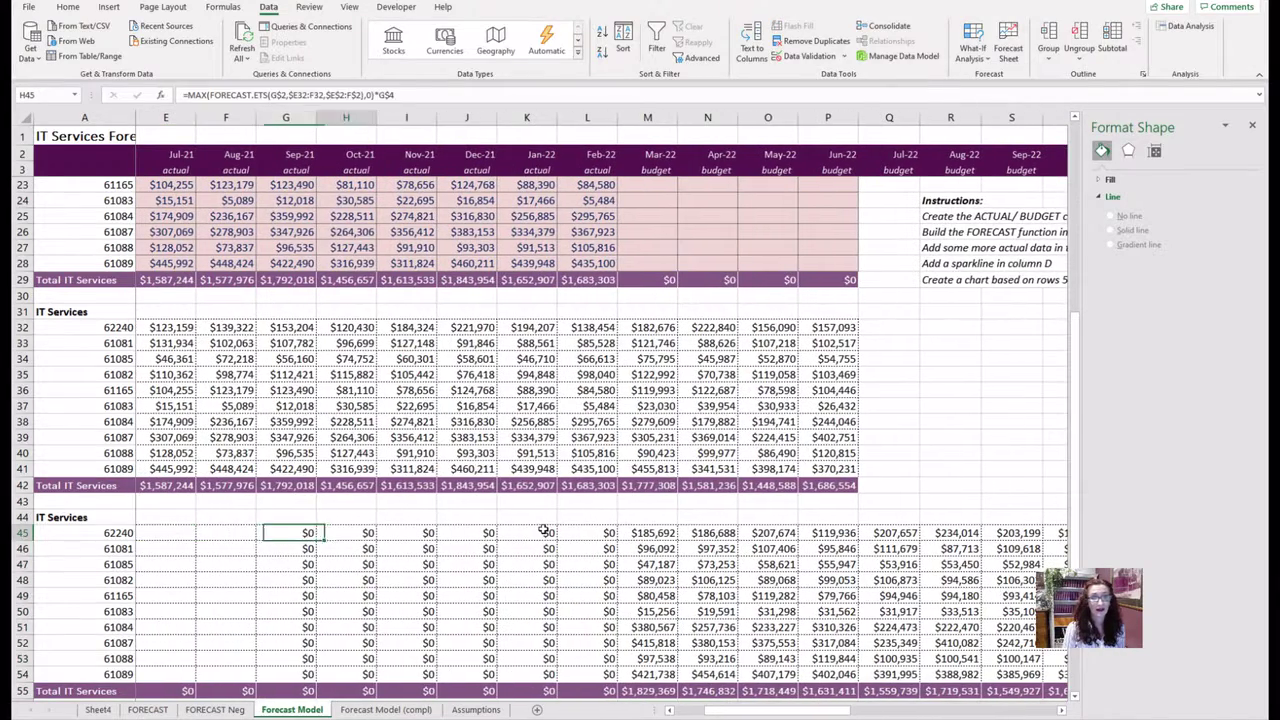
key(Right)
key(Right)
key(Right)
key(Right)
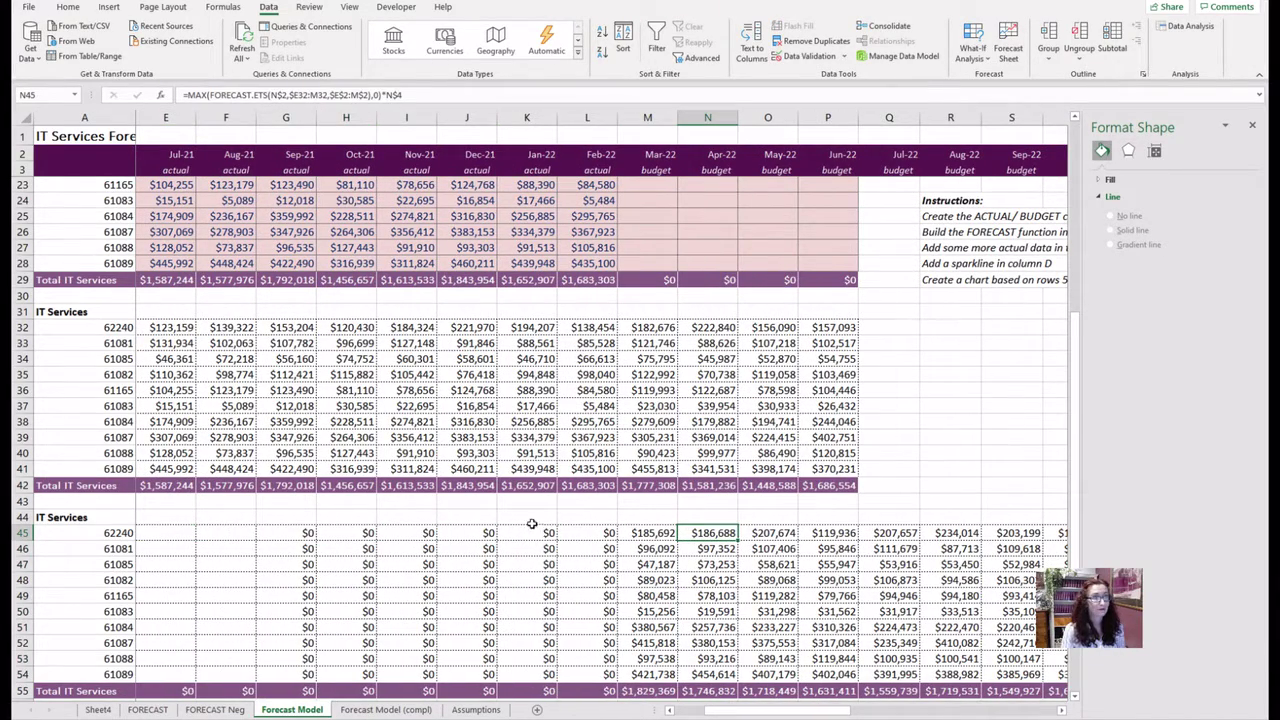
scroll(820, 537, down, 2)
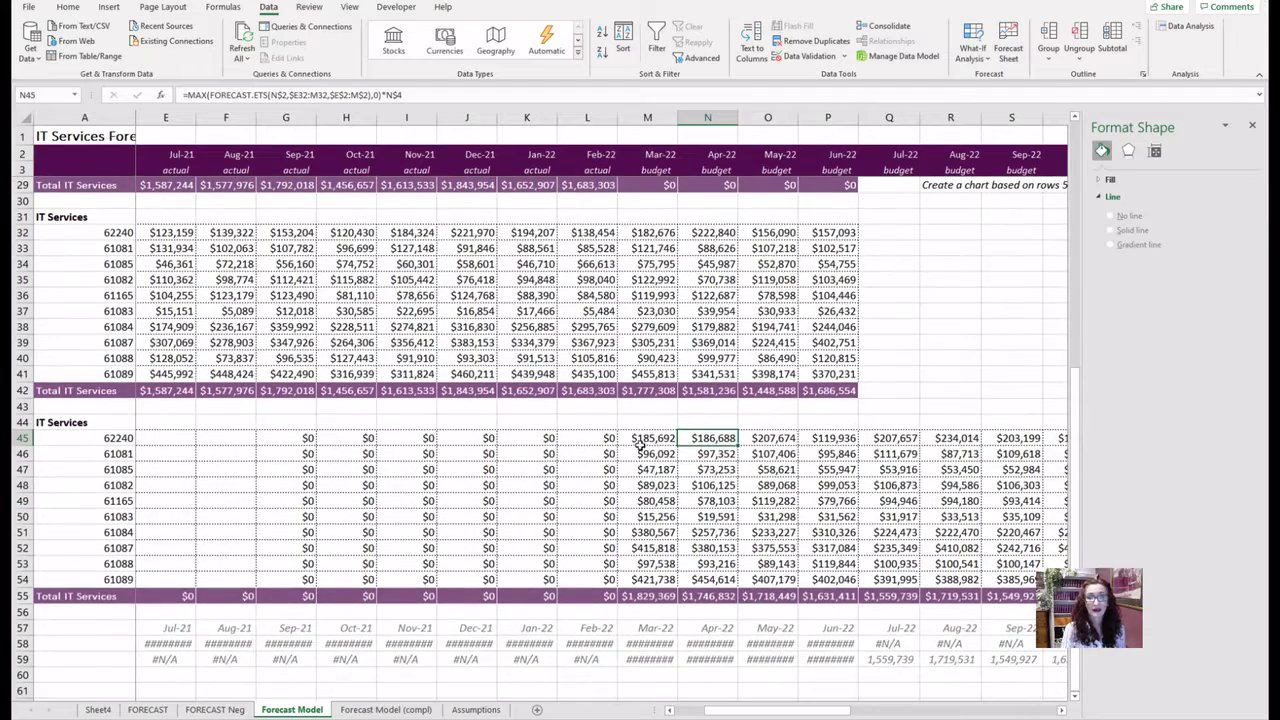
click(750, 437)
key(Right)
key(Right)
key(Right)
key(Right)
key(Right)
key(Right)
key(Right)
key(Right)
key(Right)
key(Right)
key(Right)
key(Right)
key(Right)
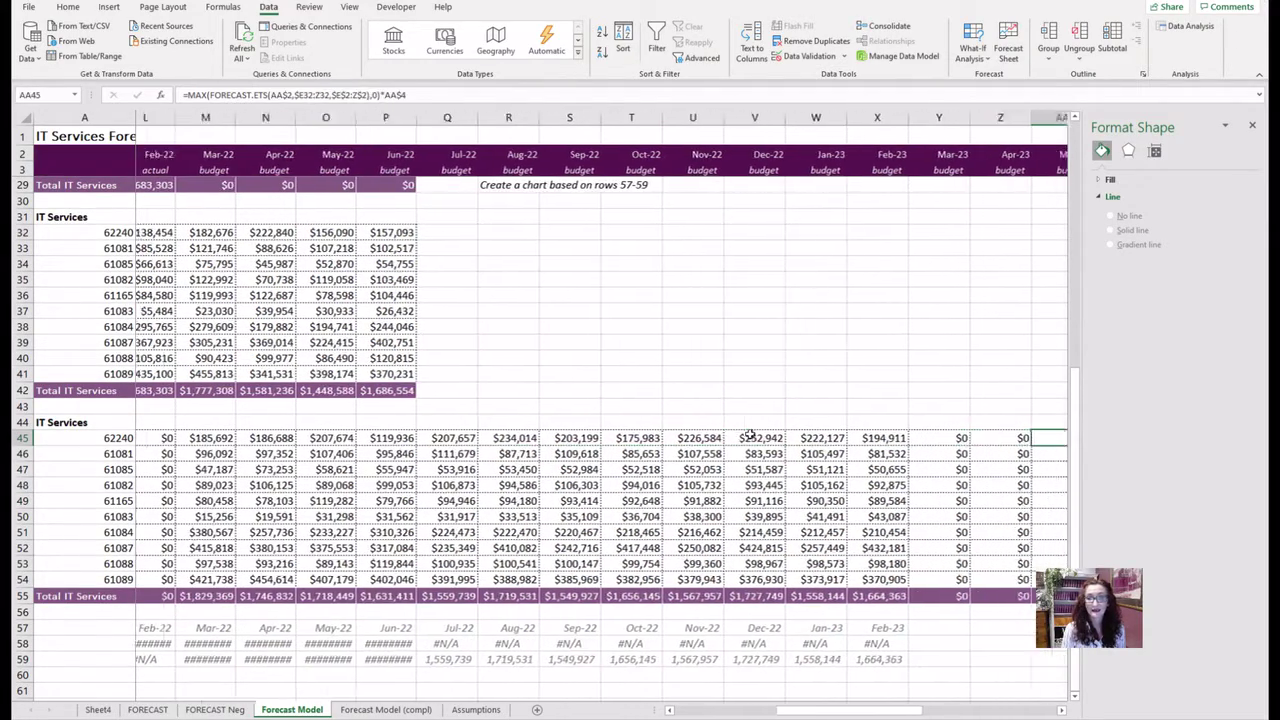
Examine the chart source formulas in E58, F58 and H58 and the data in rows 57 to 59 through Feb-23
key(Home)
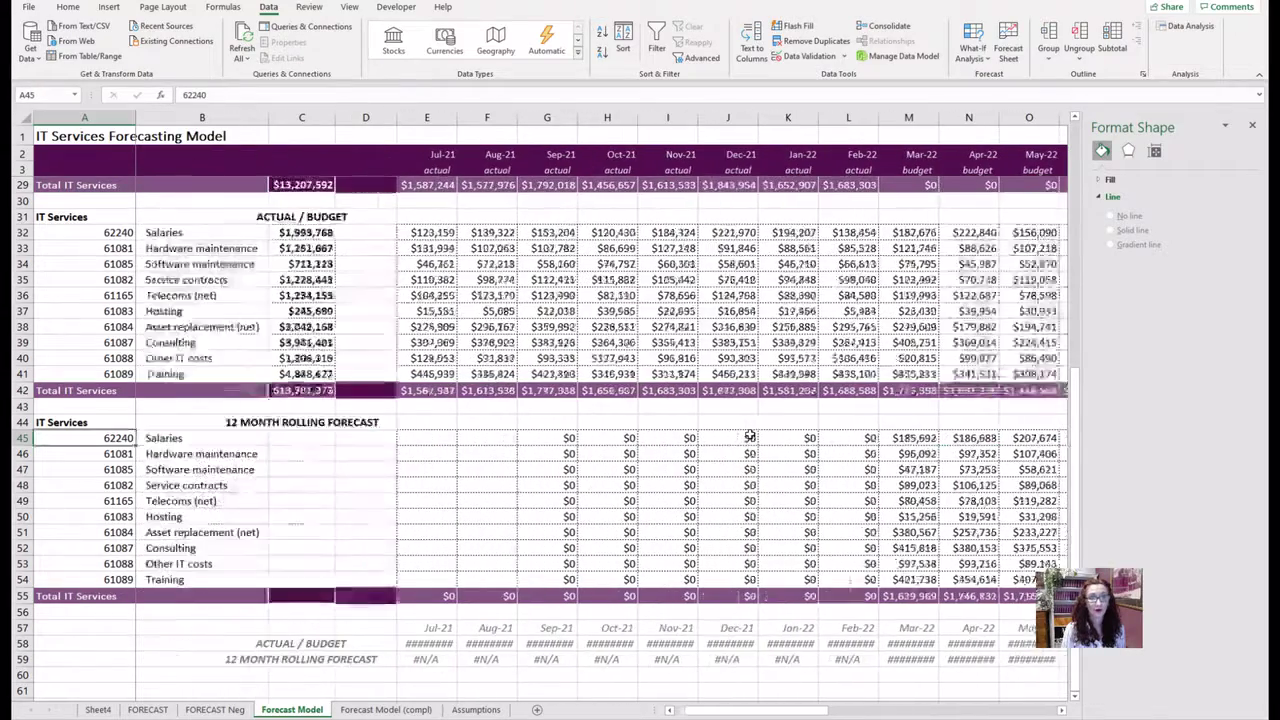
click(424, 645)
click(488, 645)
click(608, 644)
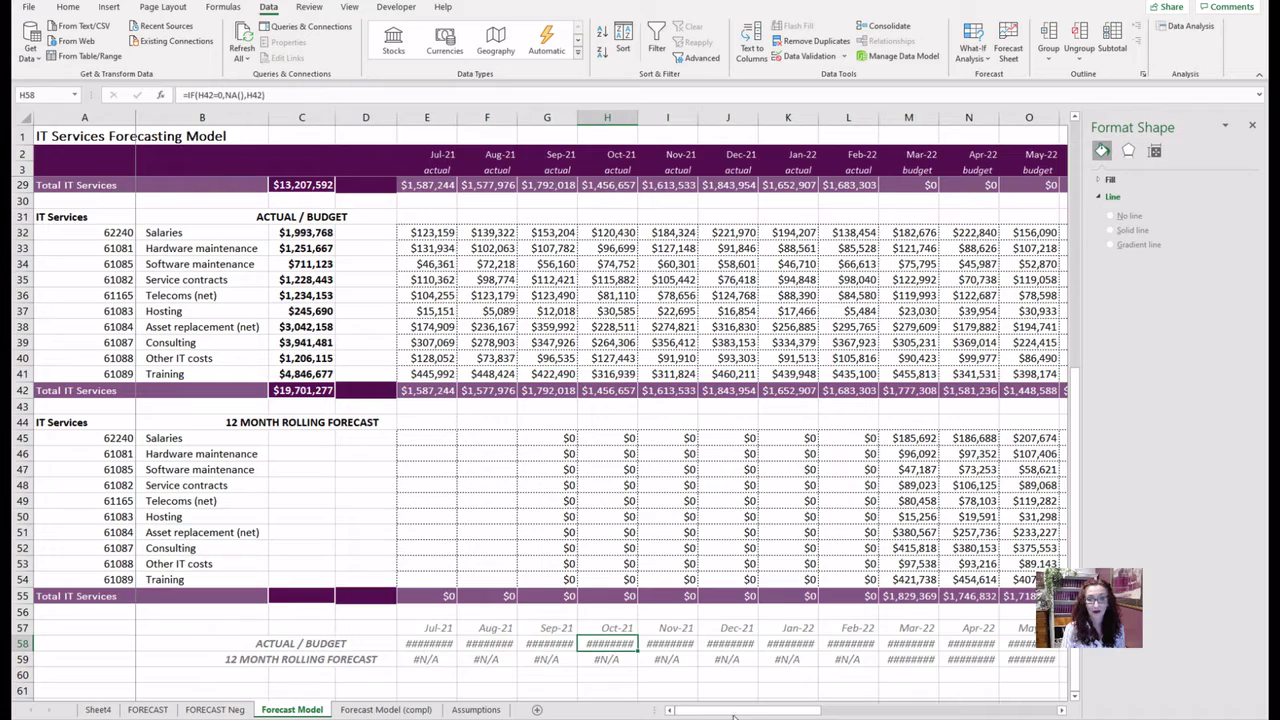
drag(733, 711, 853, 711)
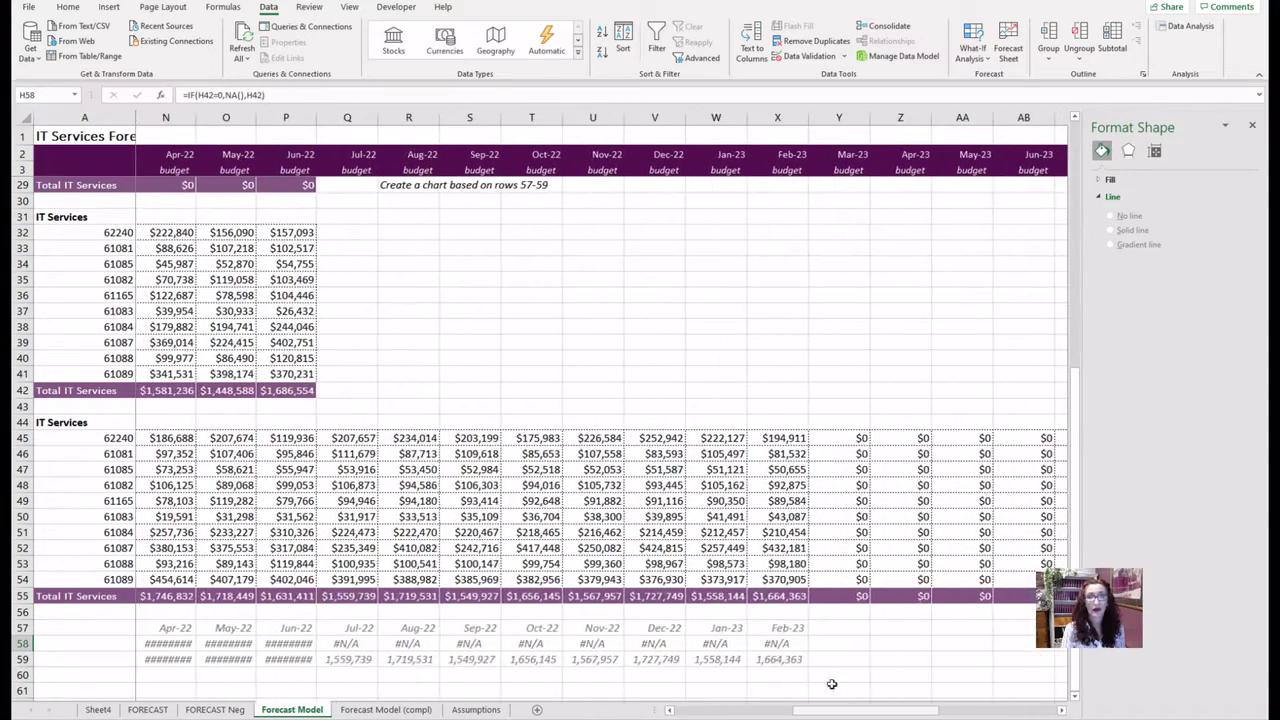
Apply the first dotted dash type to the 12 MONTH ROLLING FORECAST line in the IT Services Forecast chart
scroll(680, 620, up, 4)
scroll(680, 620, up, 4)
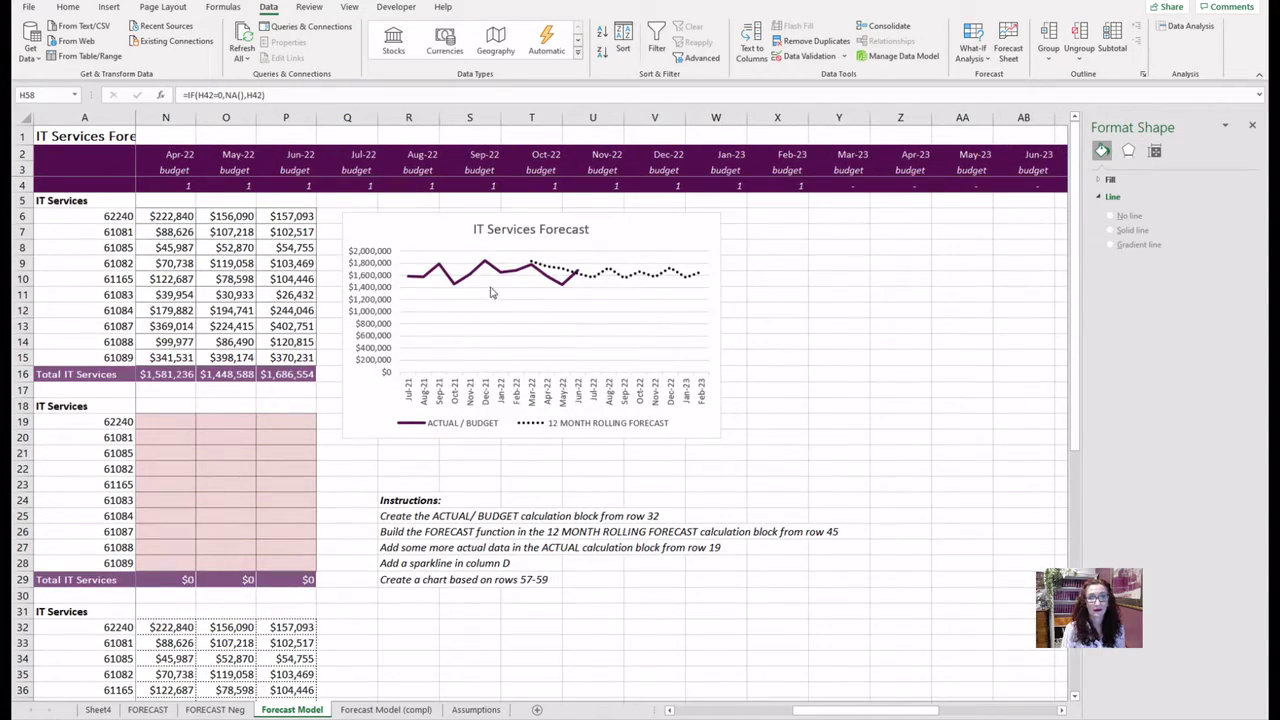
click(540, 278)
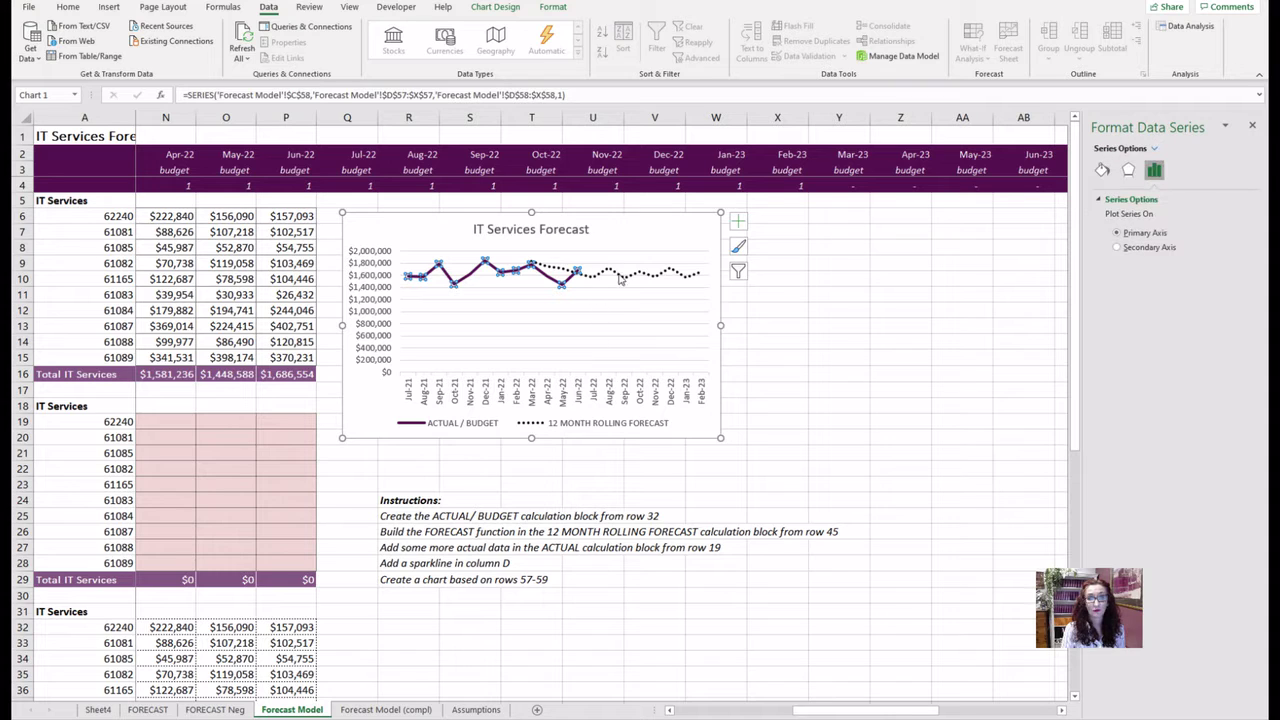
click(627, 232)
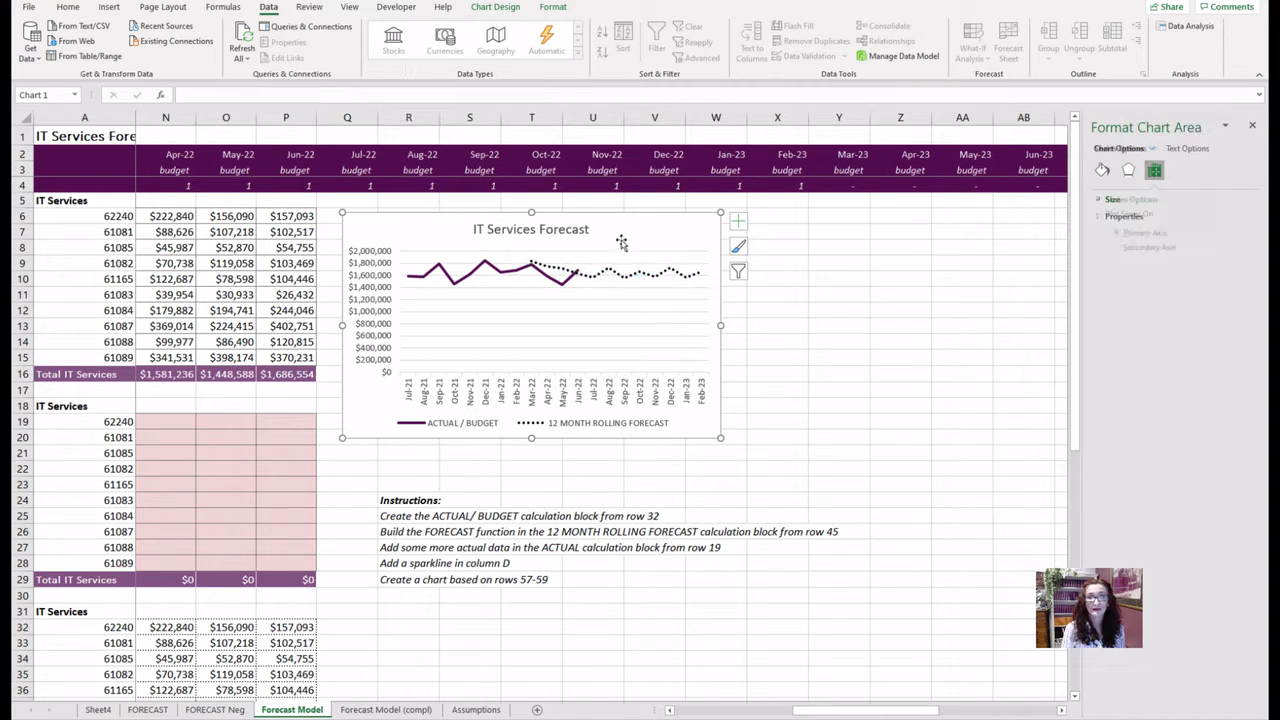
click(614, 276)
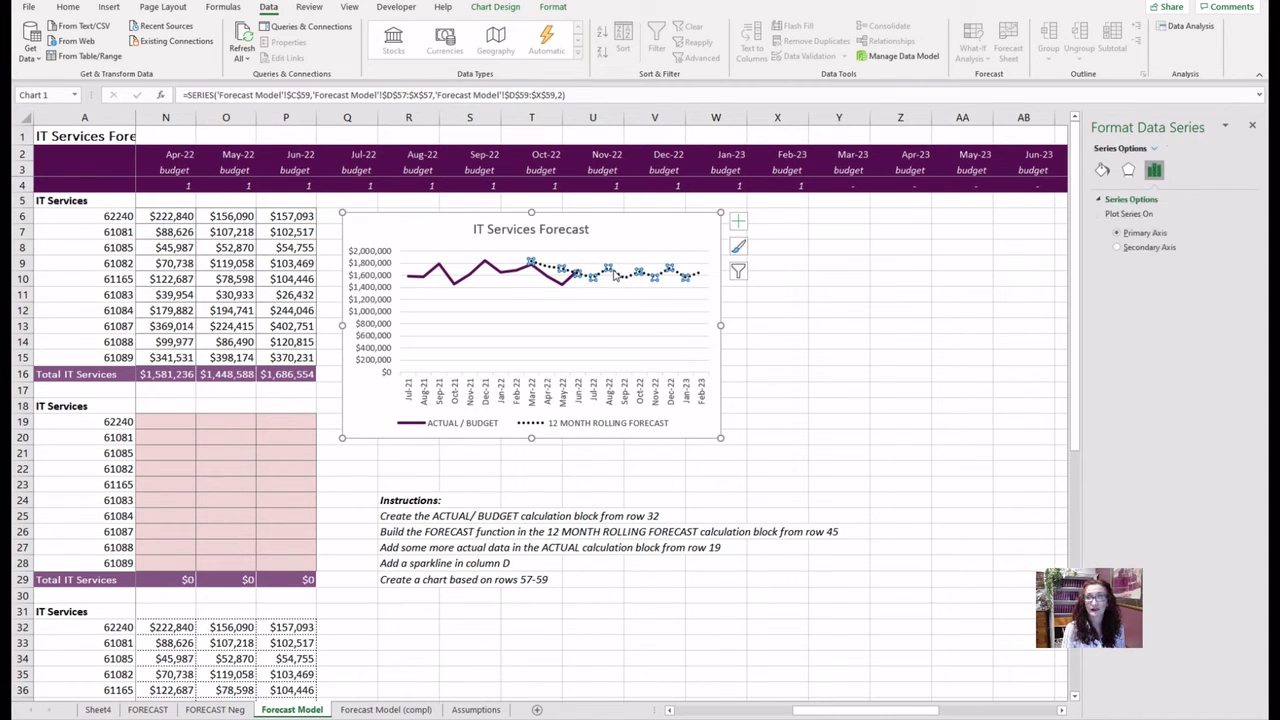
click(1102, 172)
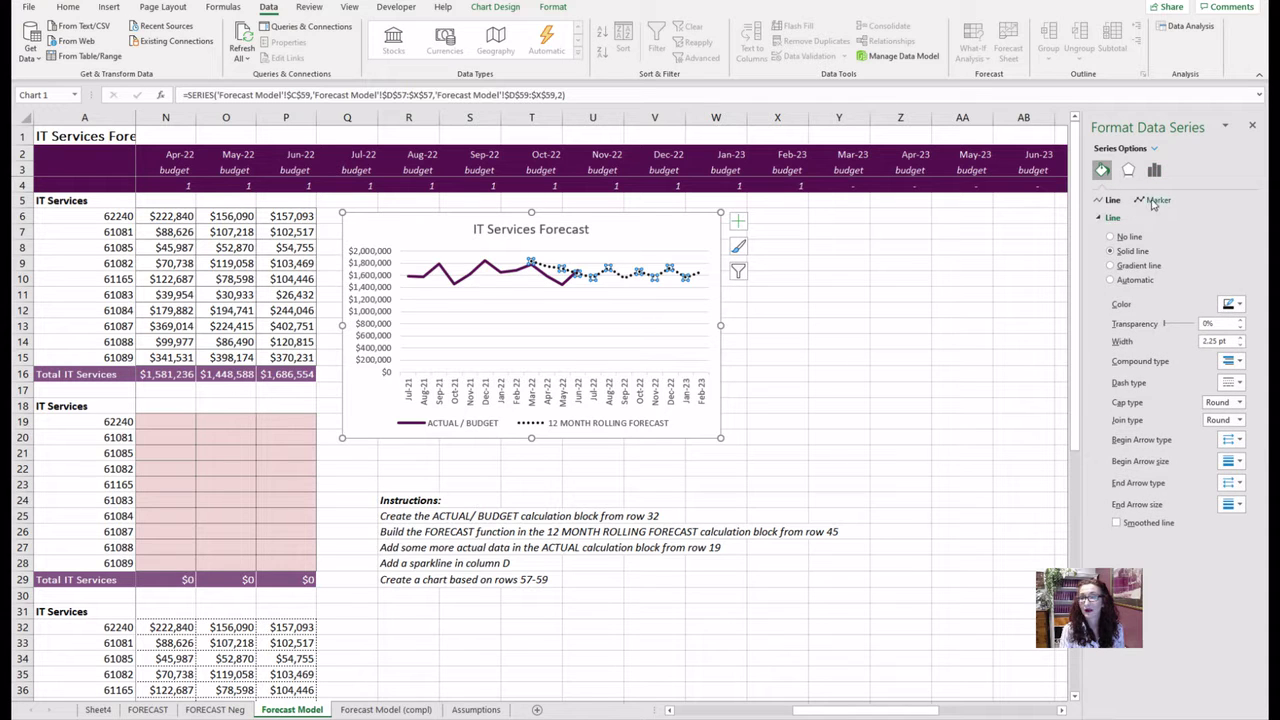
click(1239, 384)
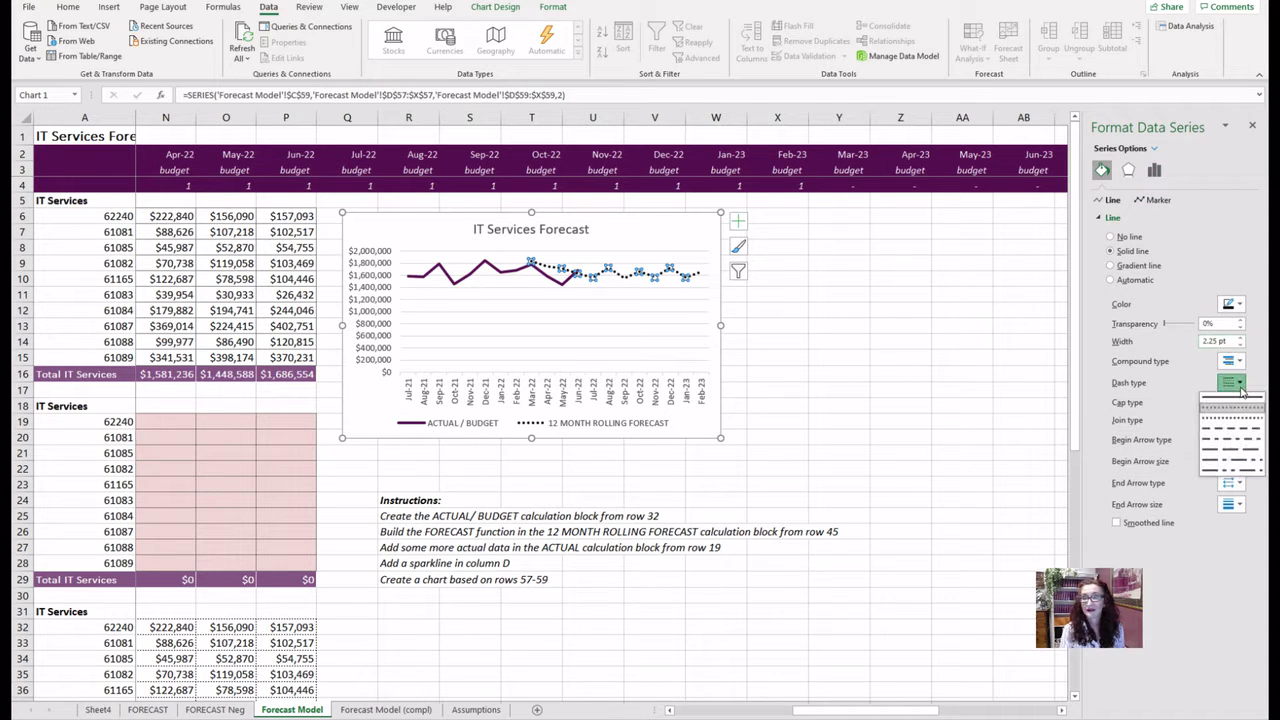
click(1232, 408)
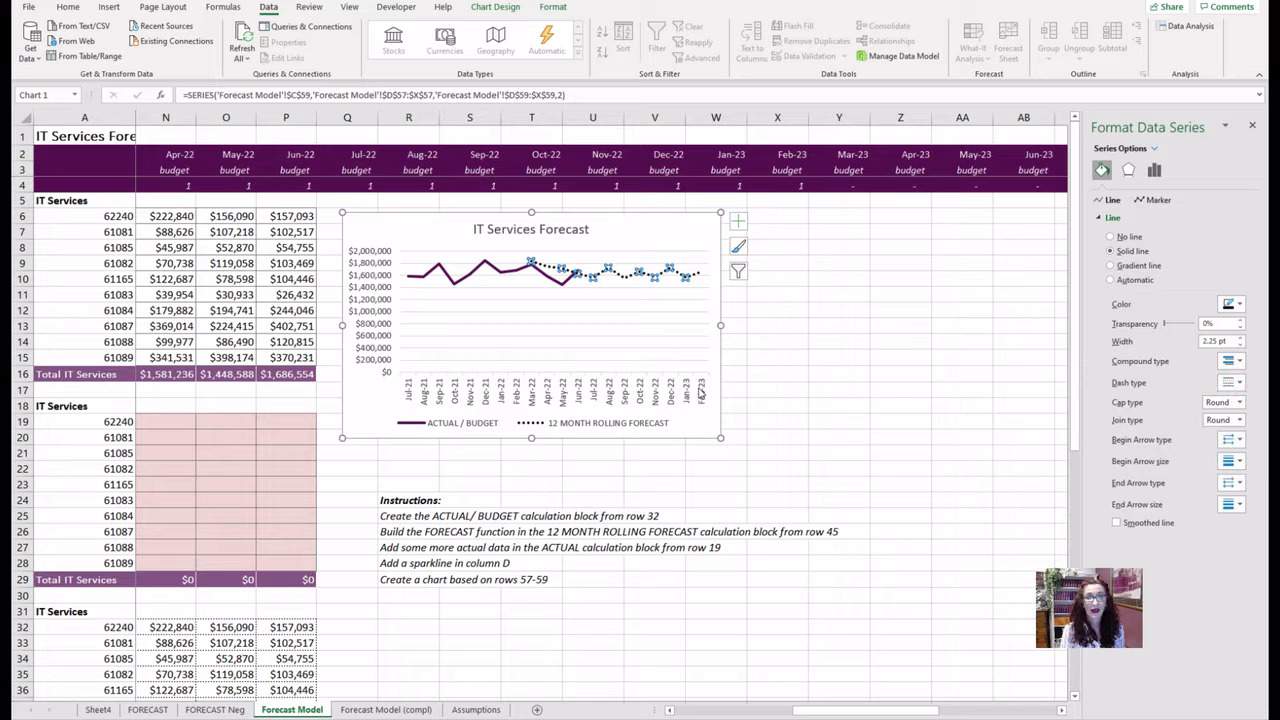
click(599, 296)
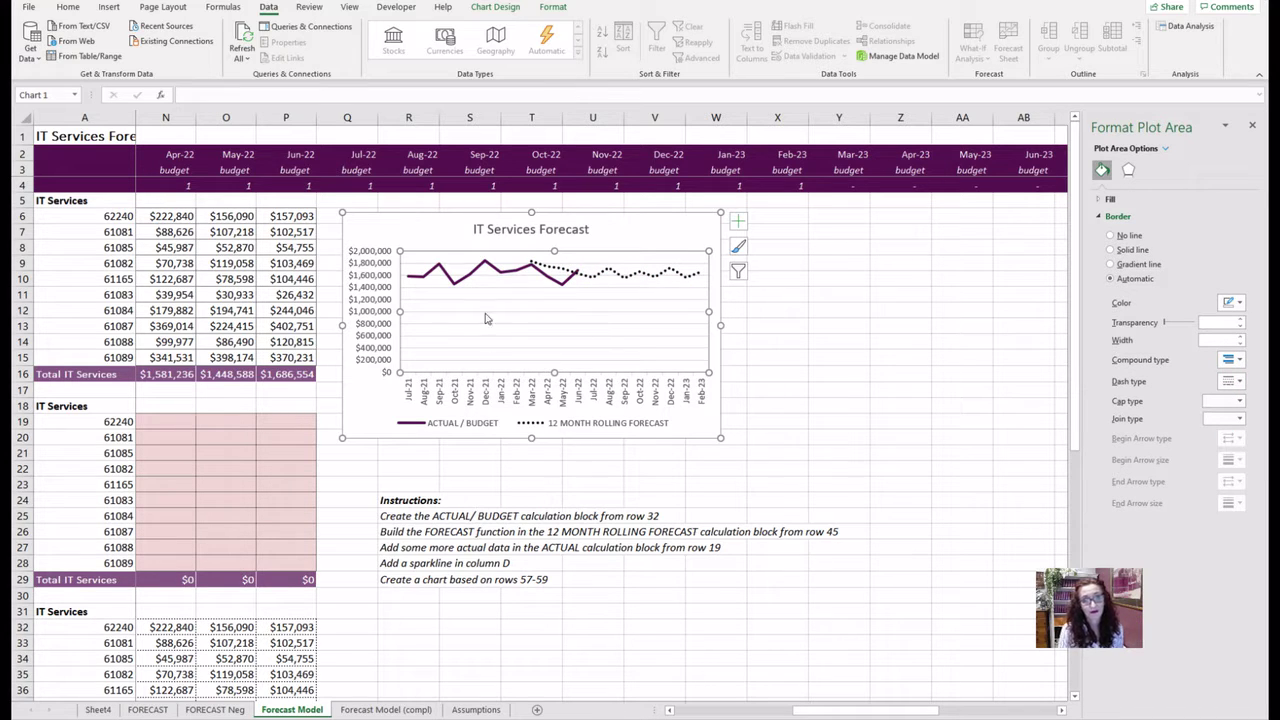
Insert a line sparkline in D6 for the budgeted Salaries, using the data range E6:P6
drag(814, 711, 700, 712)
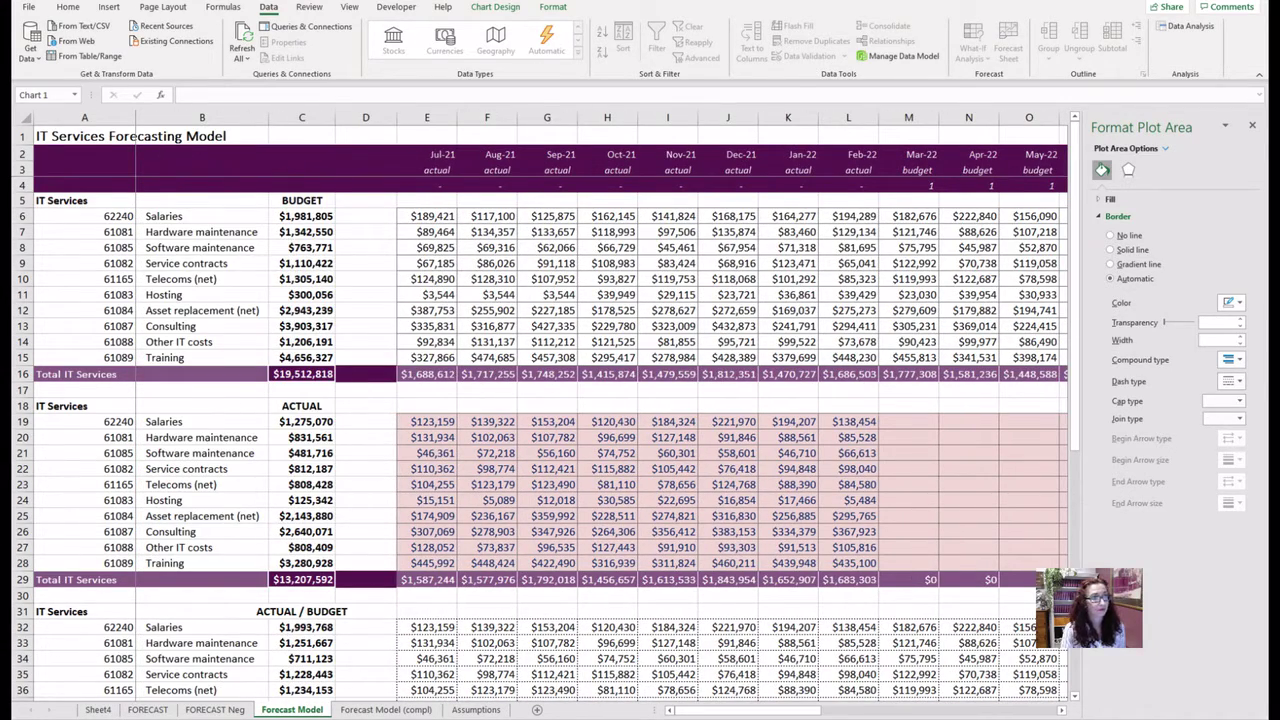
key(Escape)
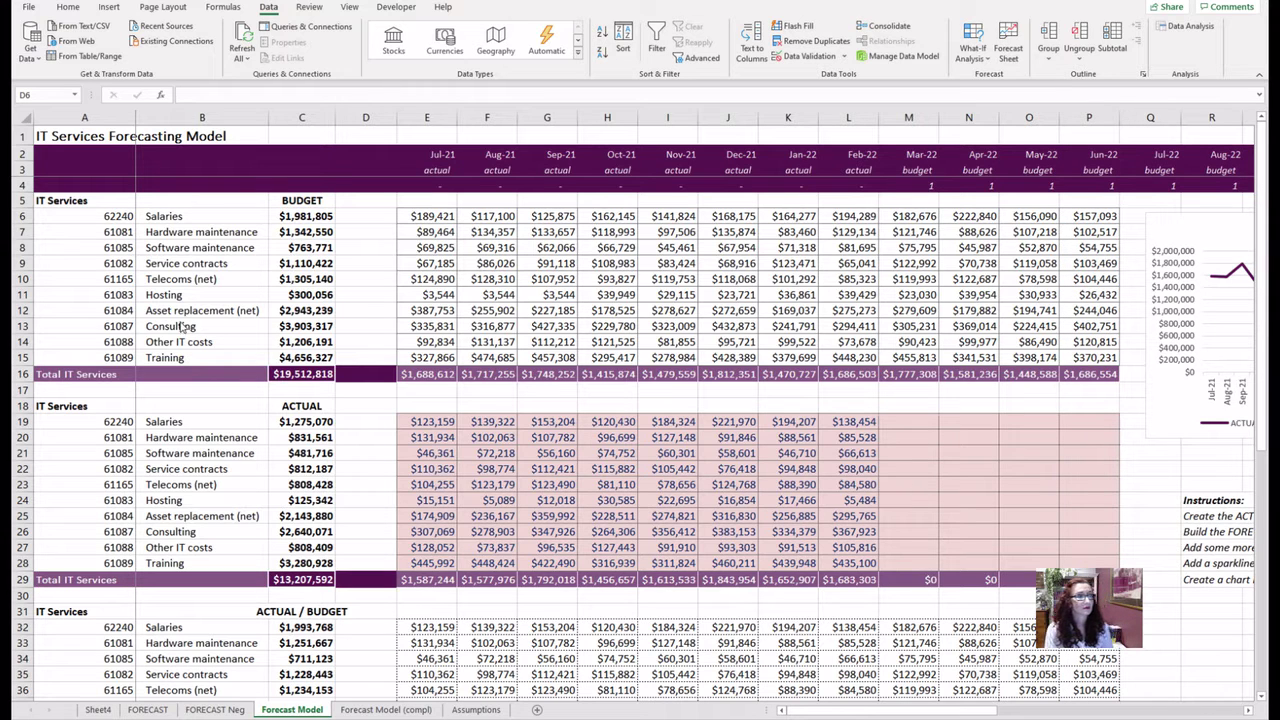
click(109, 7)
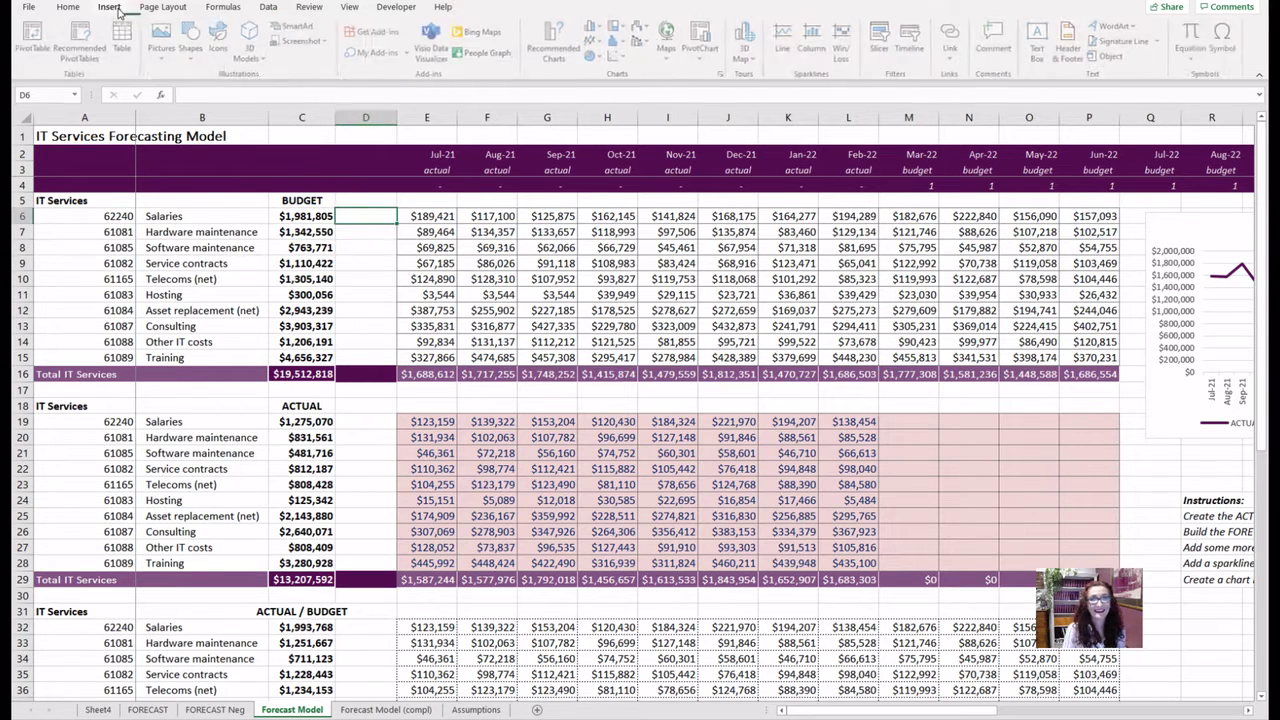
click(794, 58)
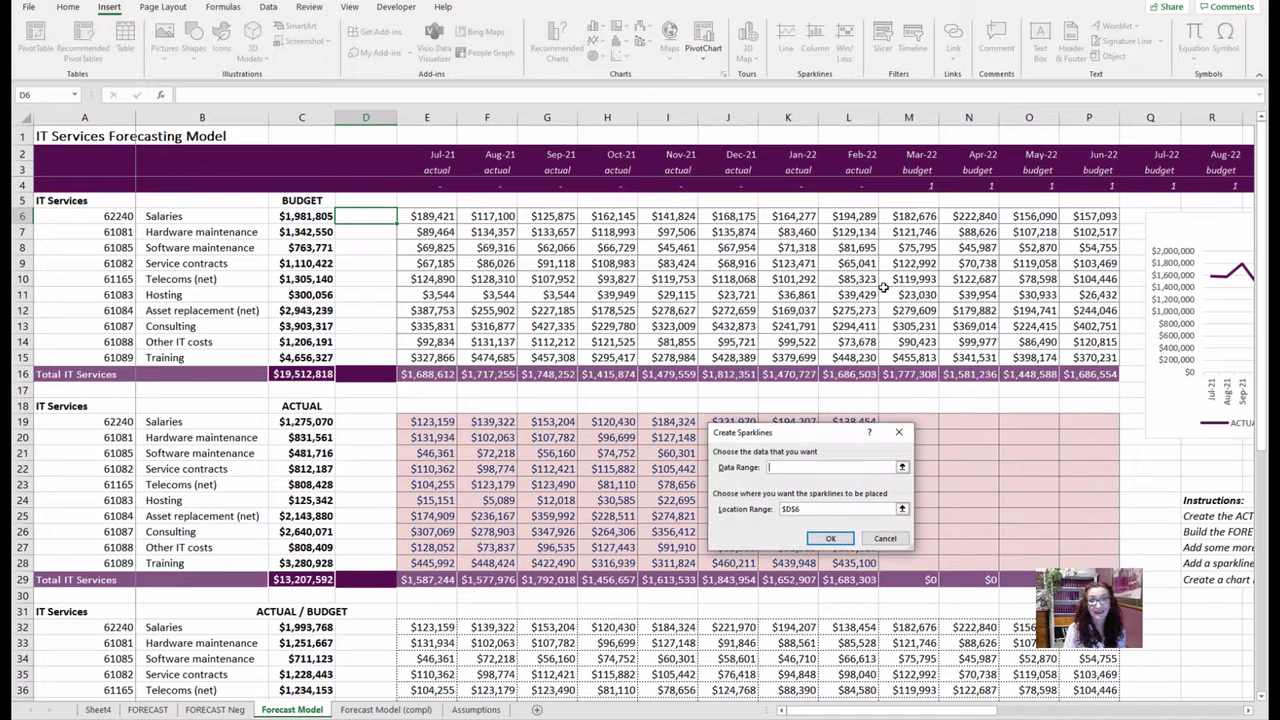
drag(440, 220, 1105, 215)
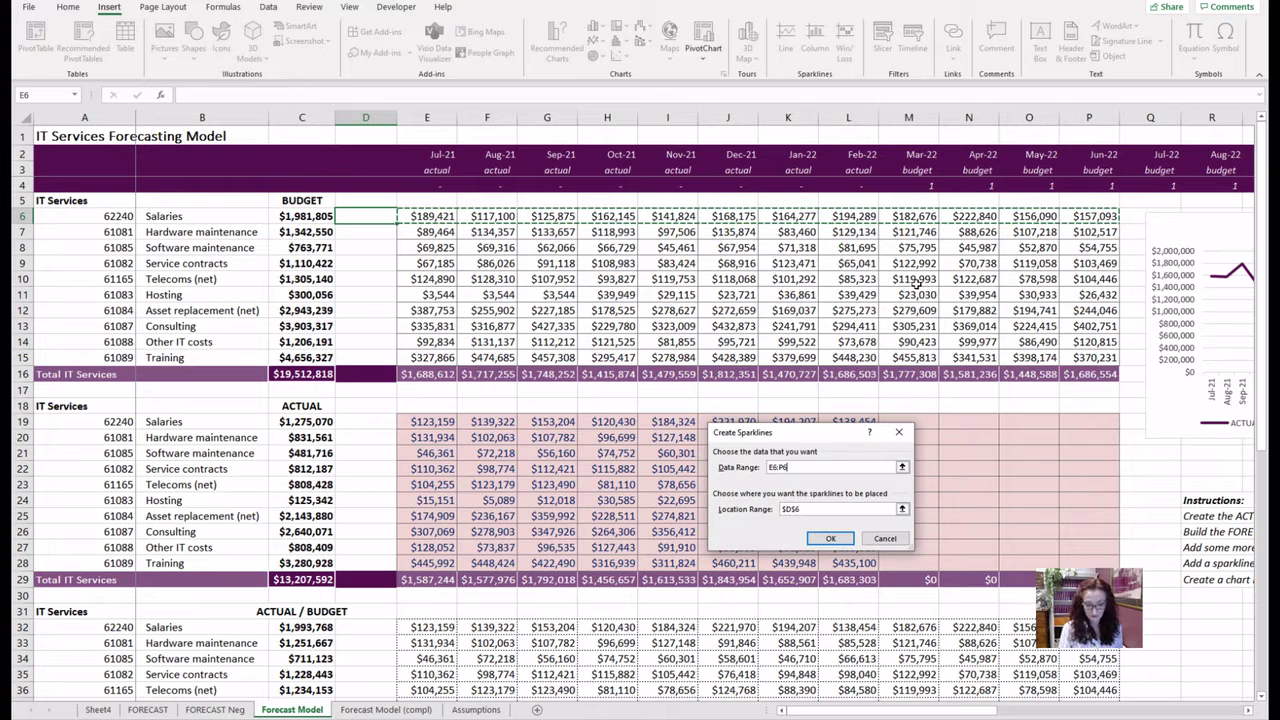
key(Return)
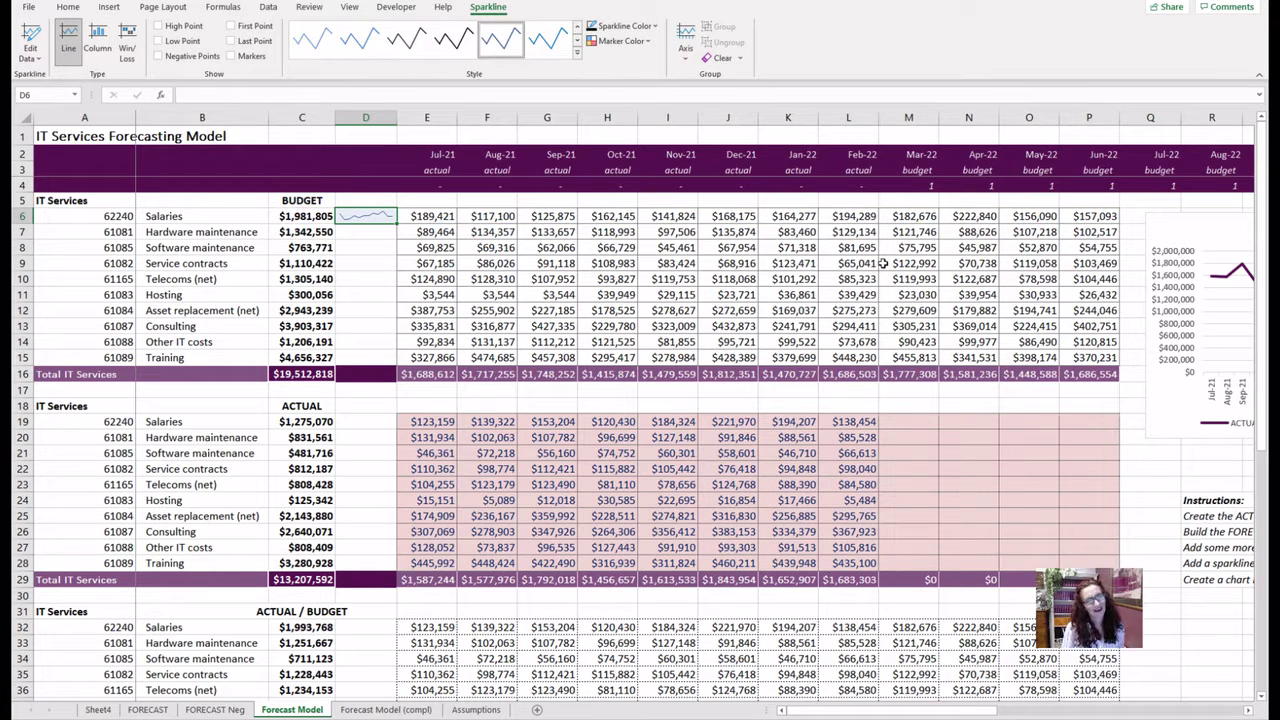
Recolour the D6 Salaries sparkline with the recently used dark purple and set its line weight to 2¼ pt
click(641, 27)
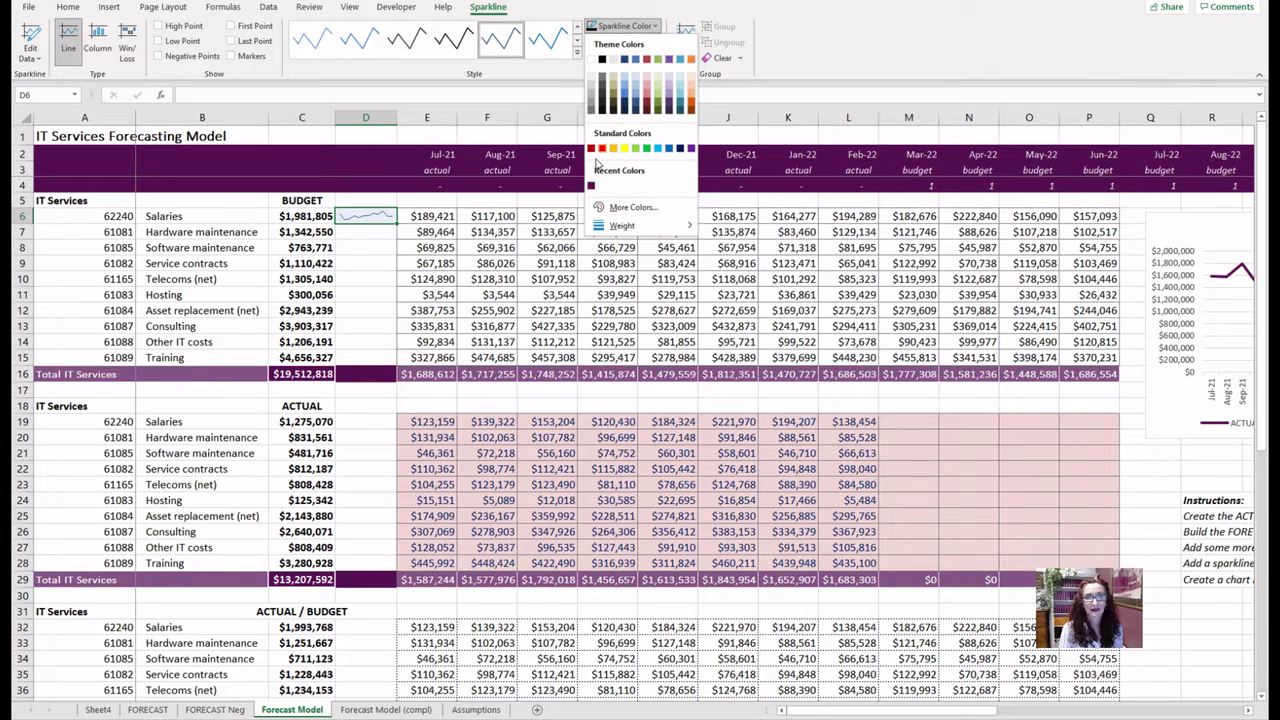
click(593, 189)
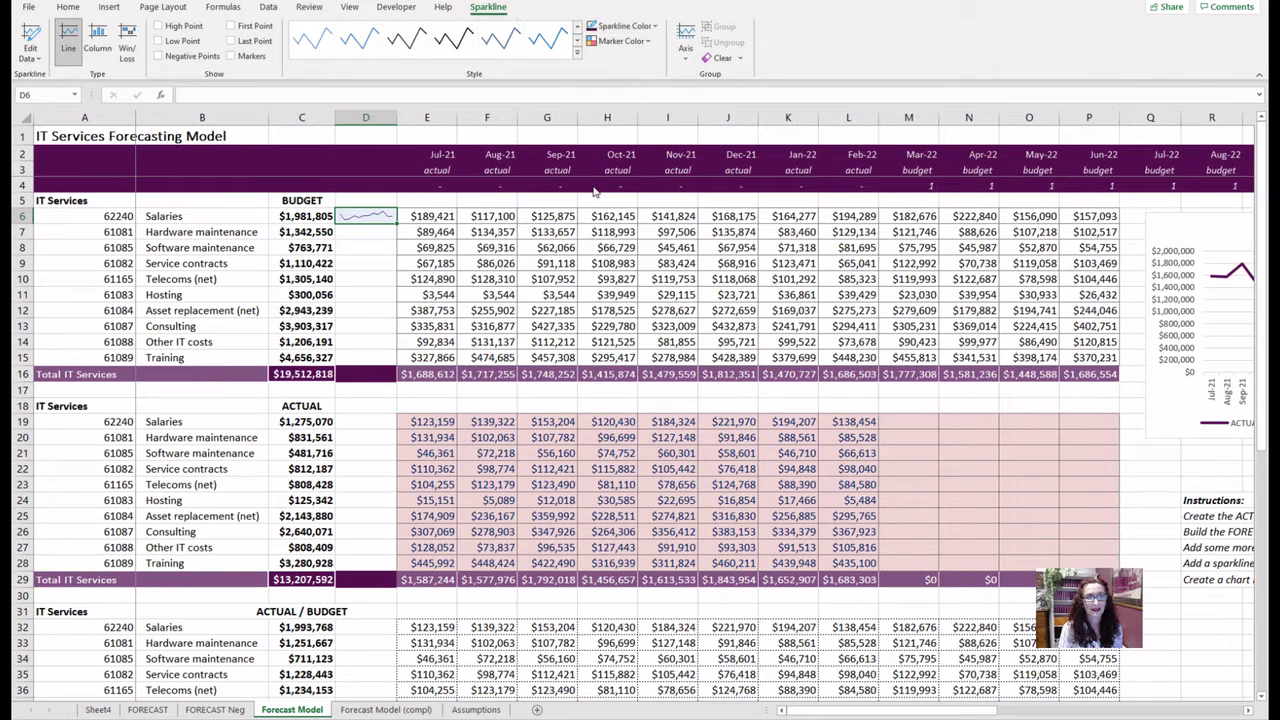
click(625, 26)
mouse_move(638, 226)
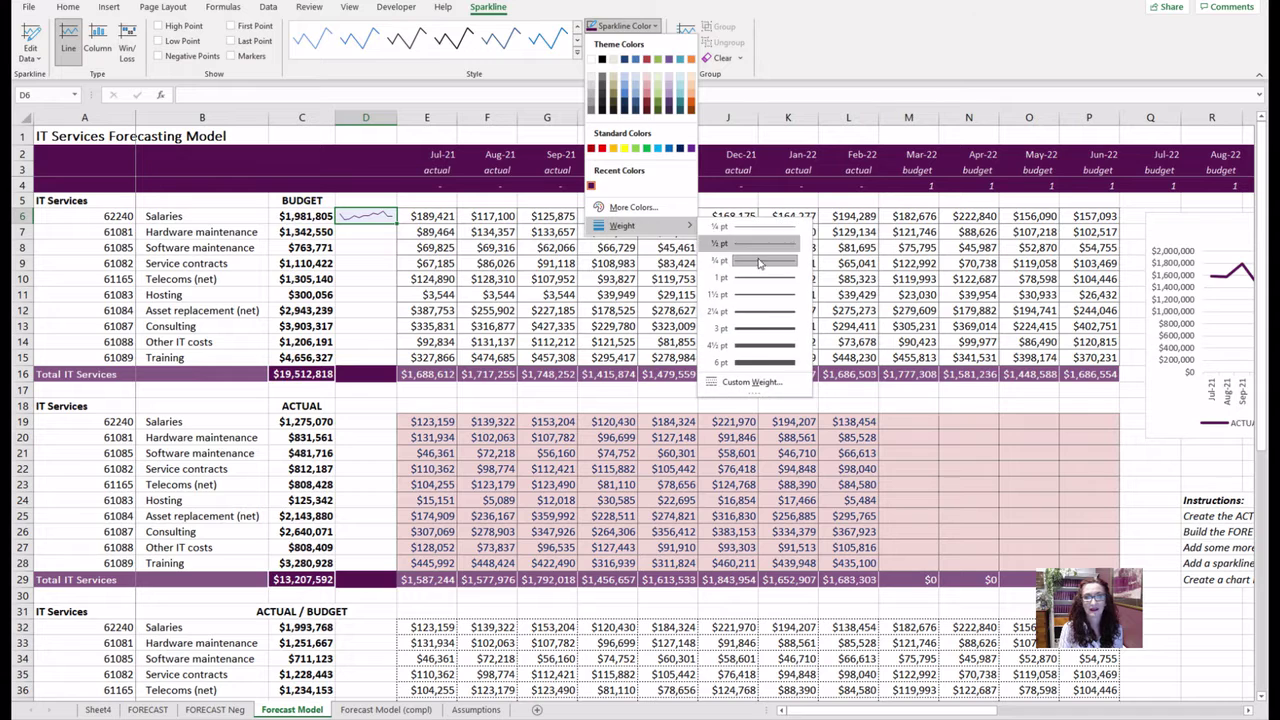
click(776, 316)
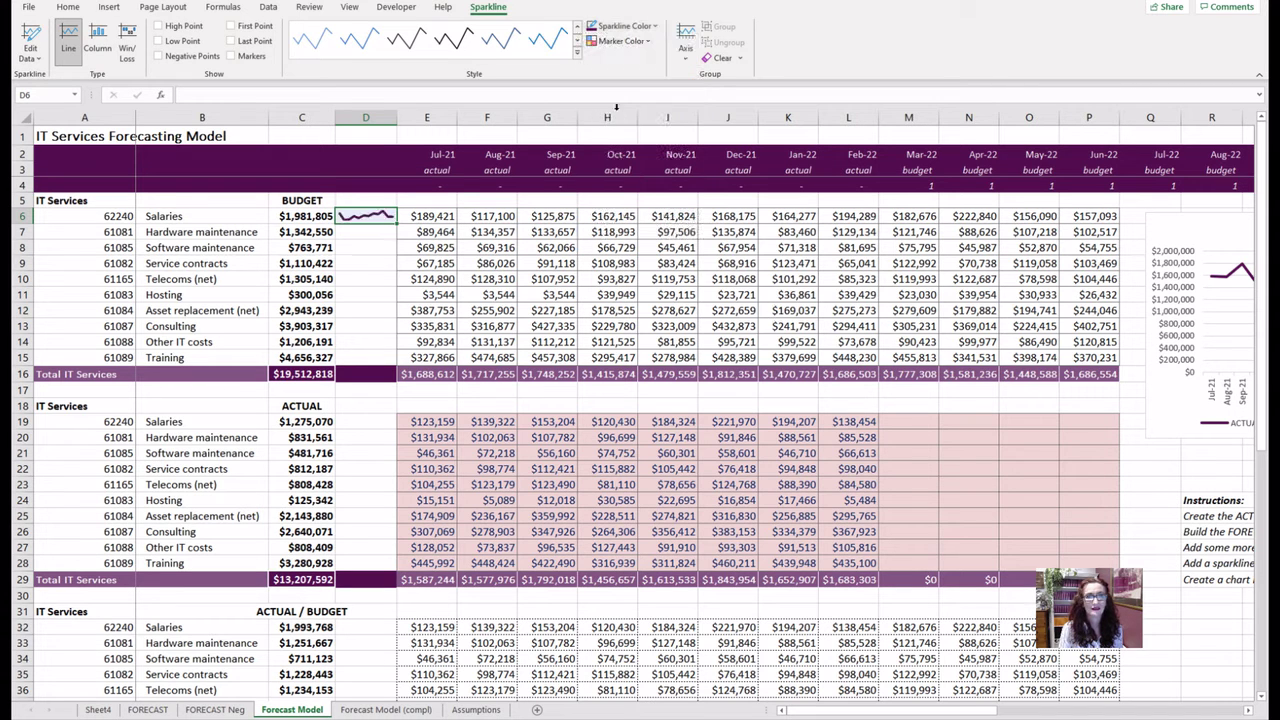
Reduce the D6 sparkline's line weight and mark its high and low points
click(625, 26)
mouse_move(650, 228)
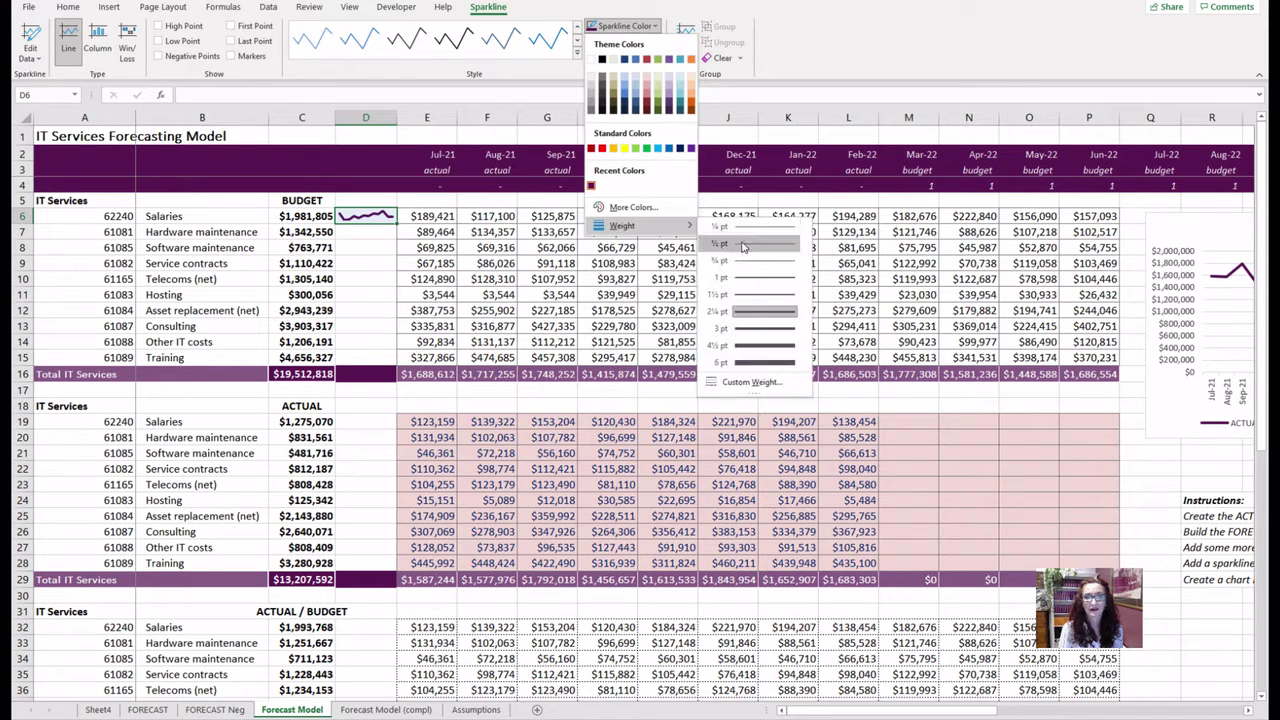
click(743, 246)
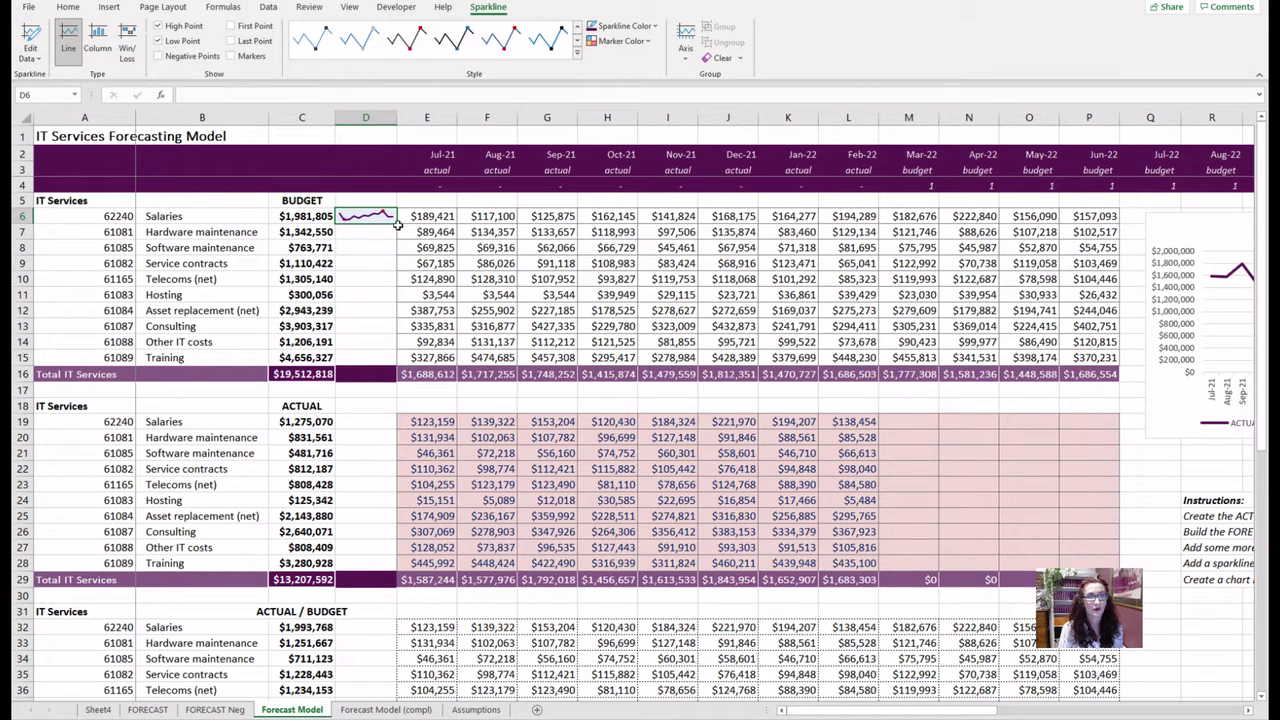
Fill the D6 sparkline down through D15 so every BUDGET line from Salaries to Training has one
drag(396, 224, 395, 360)
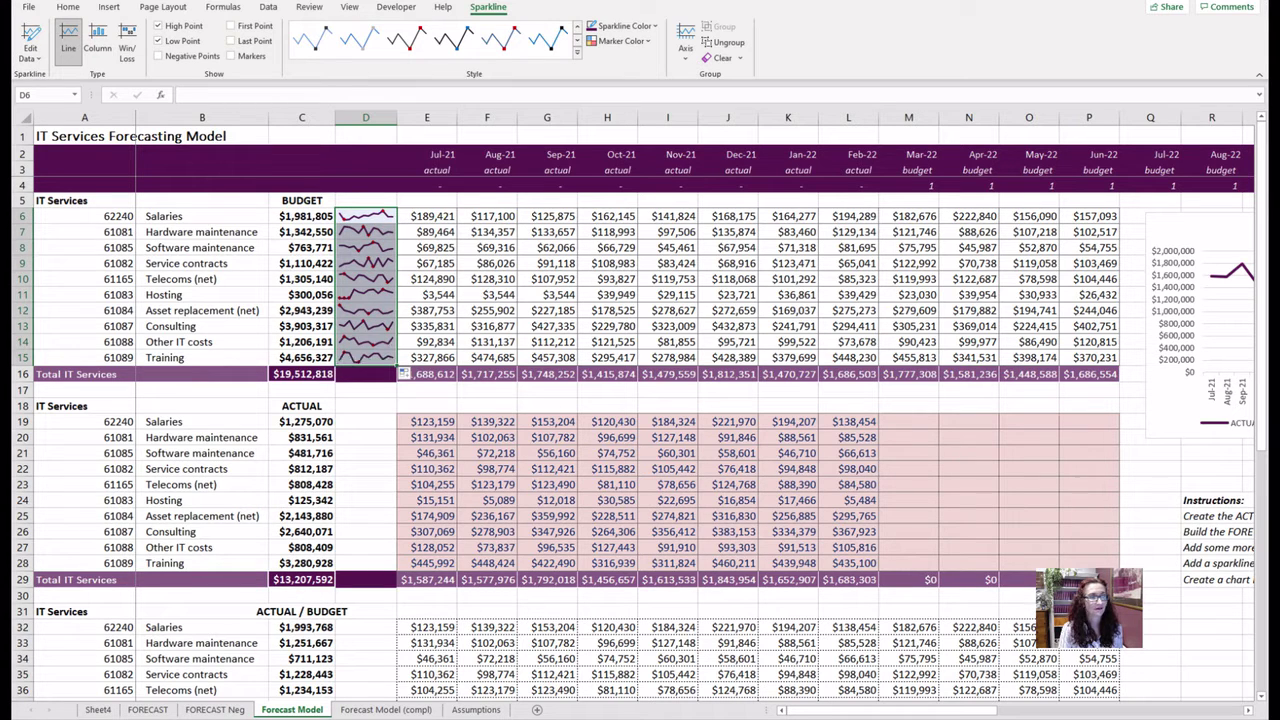
click(365, 216)
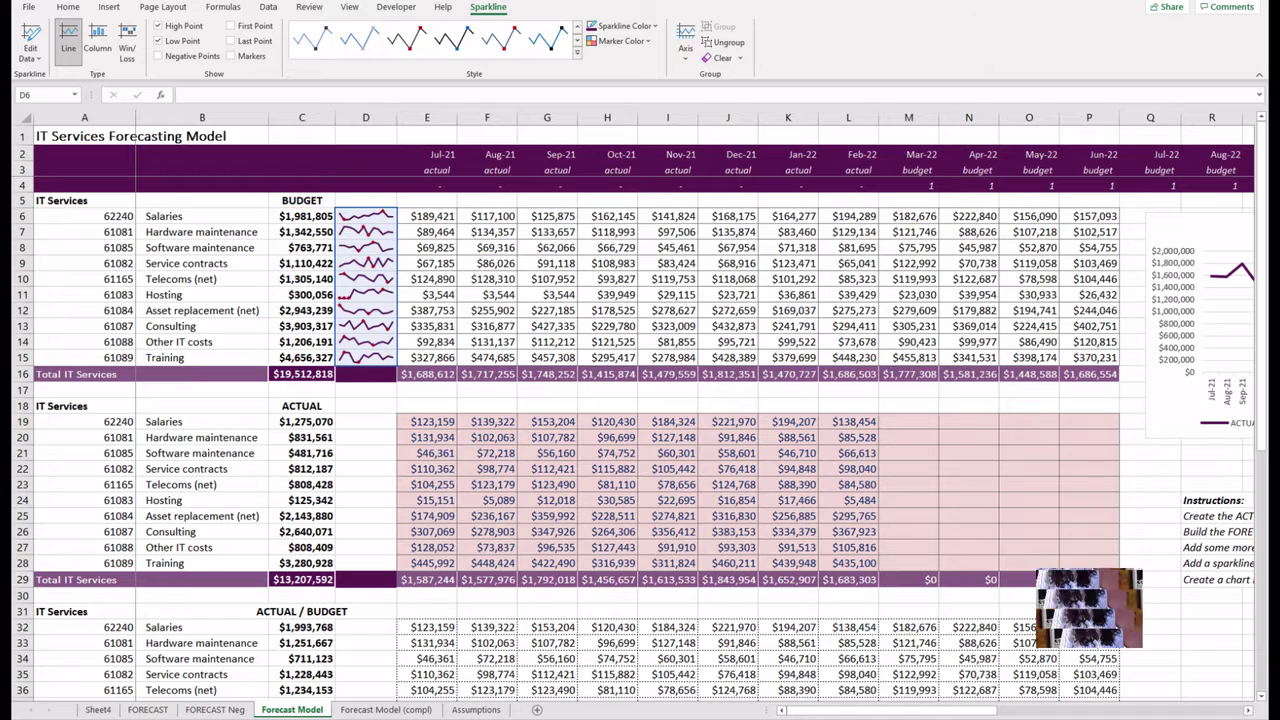
click(430, 218)
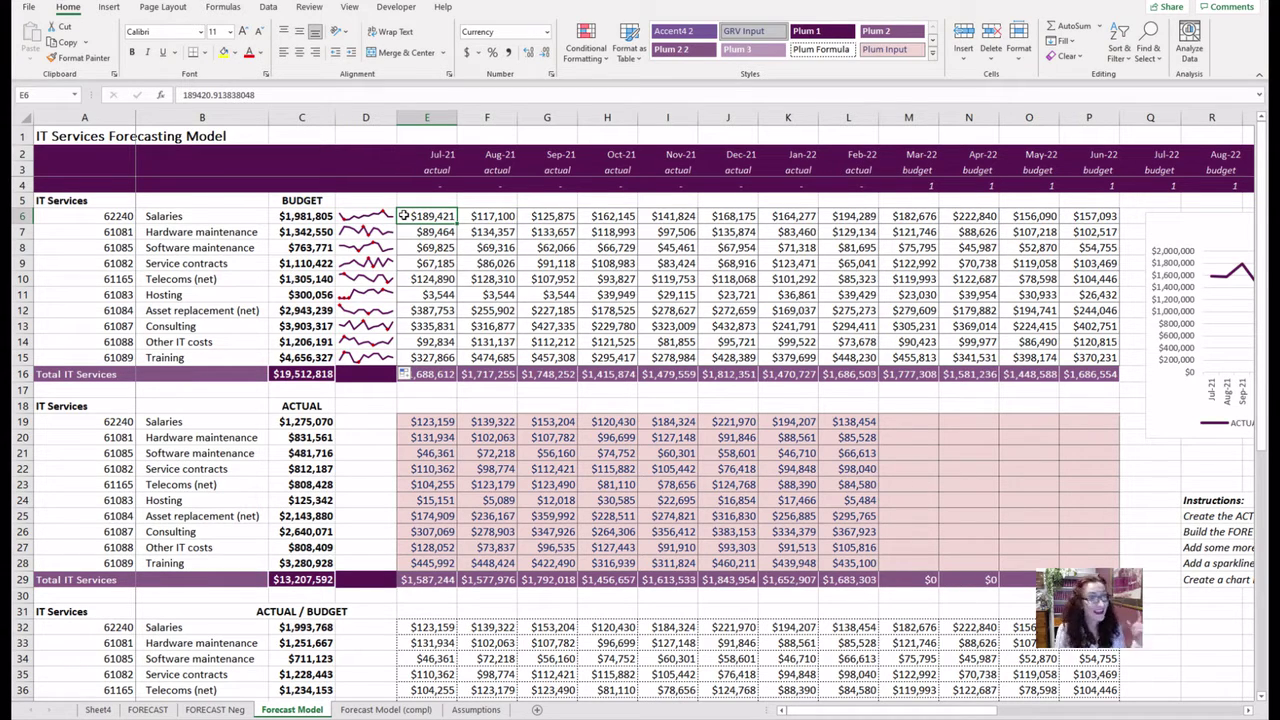
click(458, 709)
click(166, 174)
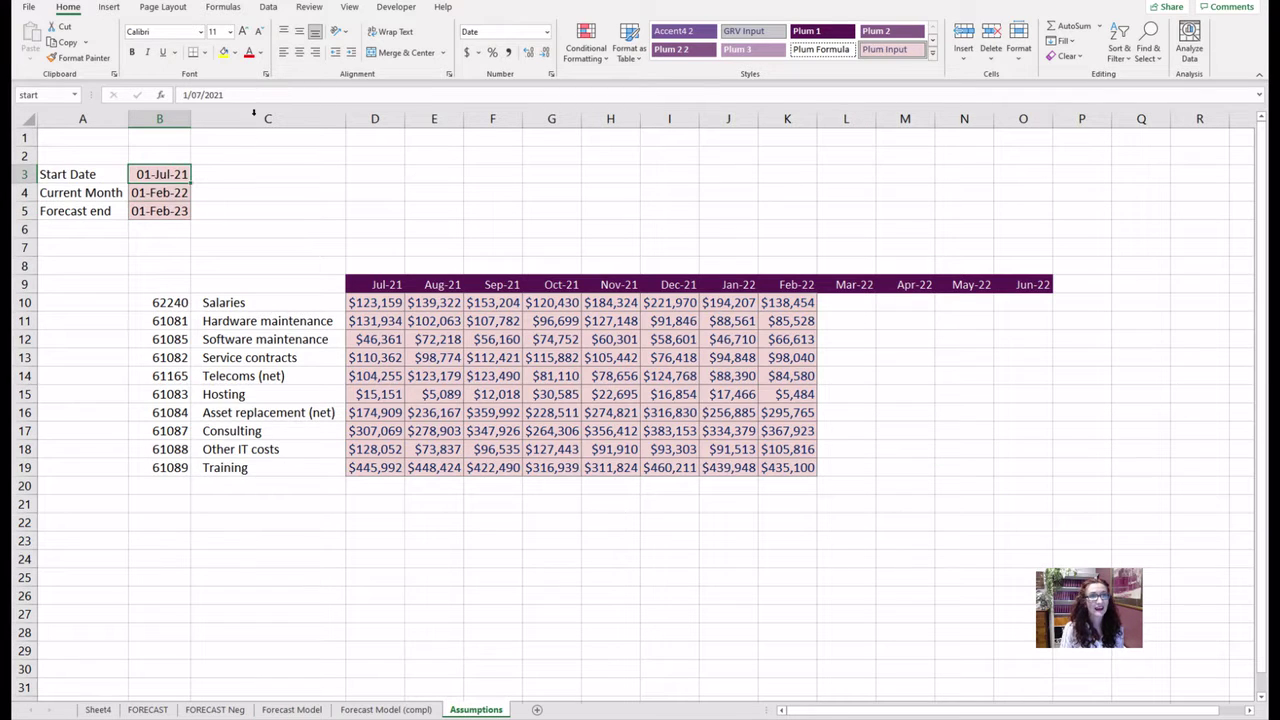
key(F2)
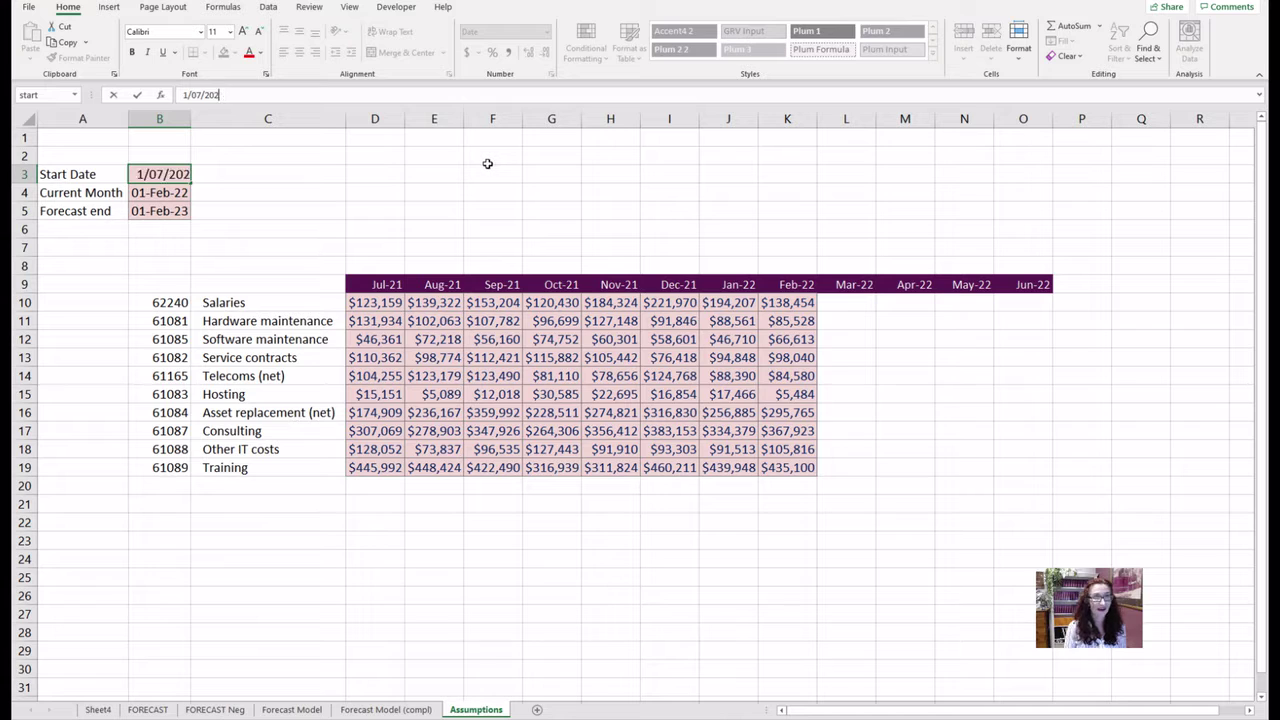
key(Escape)
Set the Current Month in B4 of the Assumptions sheet to March 2022
click(138, 194)
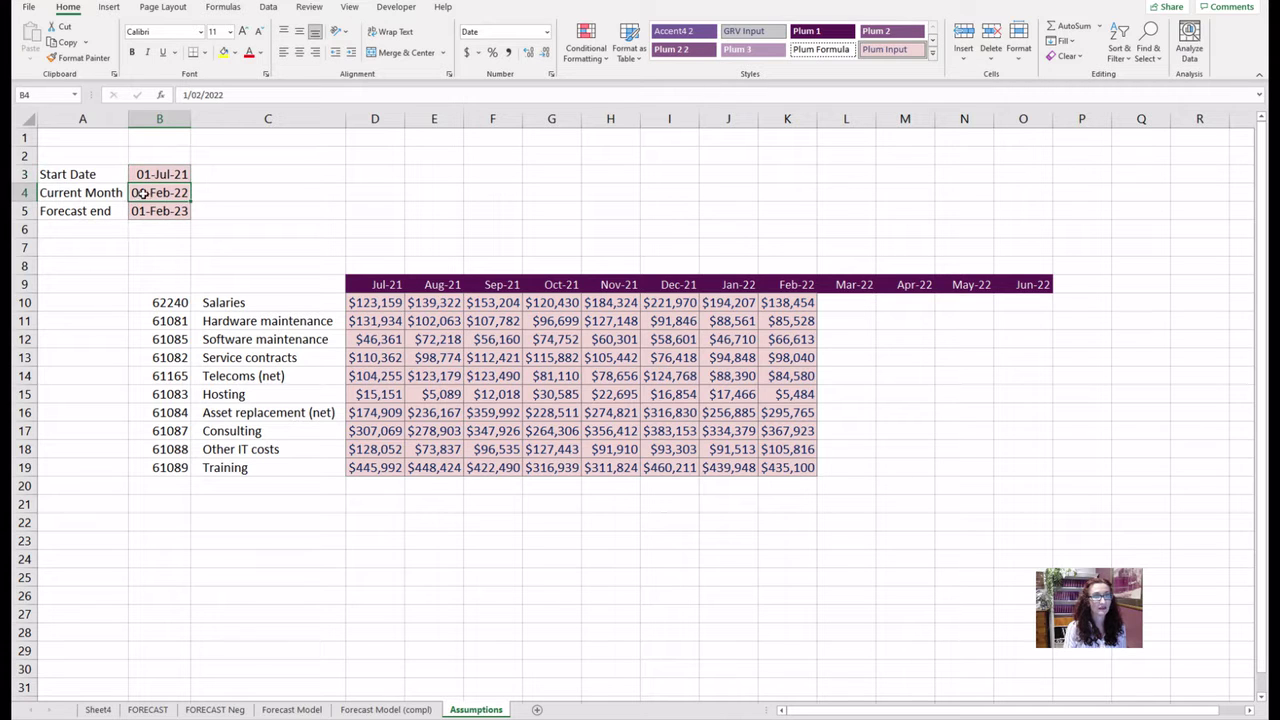
key(F2)
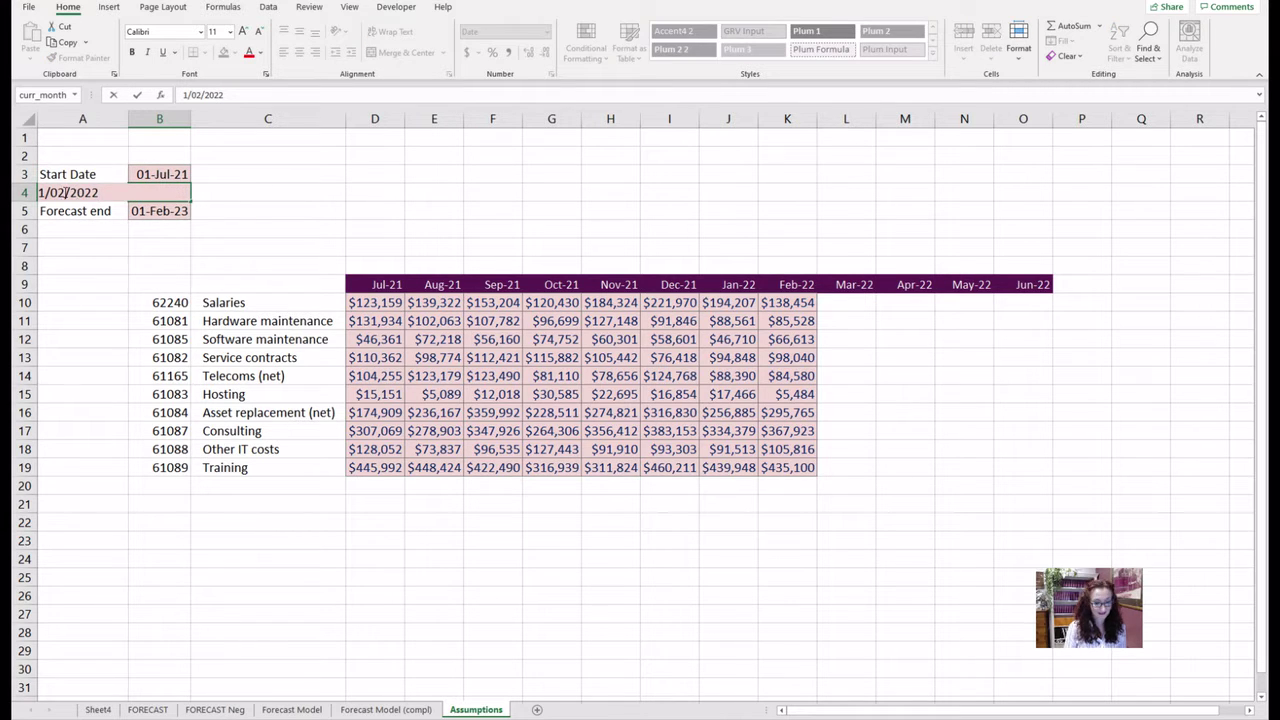
key(Return)
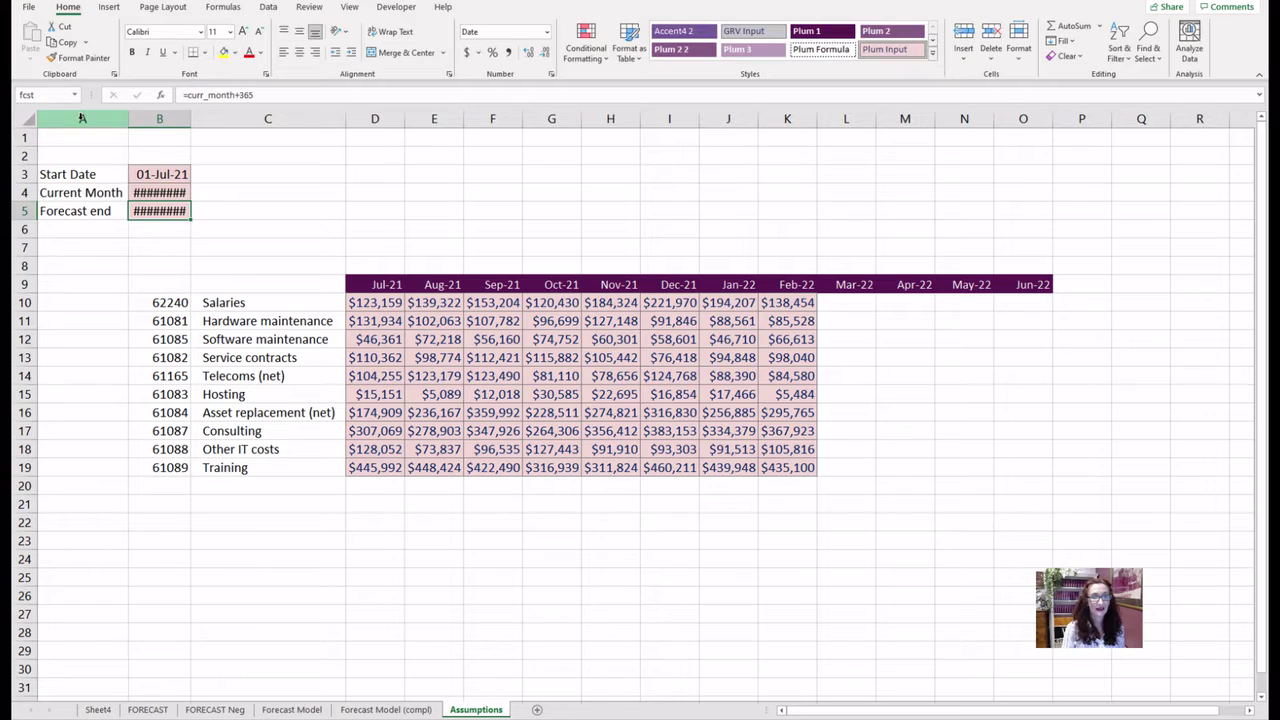
On the Forecast Model sheet, copy the Jan-22 actuals K19:K28 into the Mar-22 column M19:M28, and clear that copy again
click(291, 709)
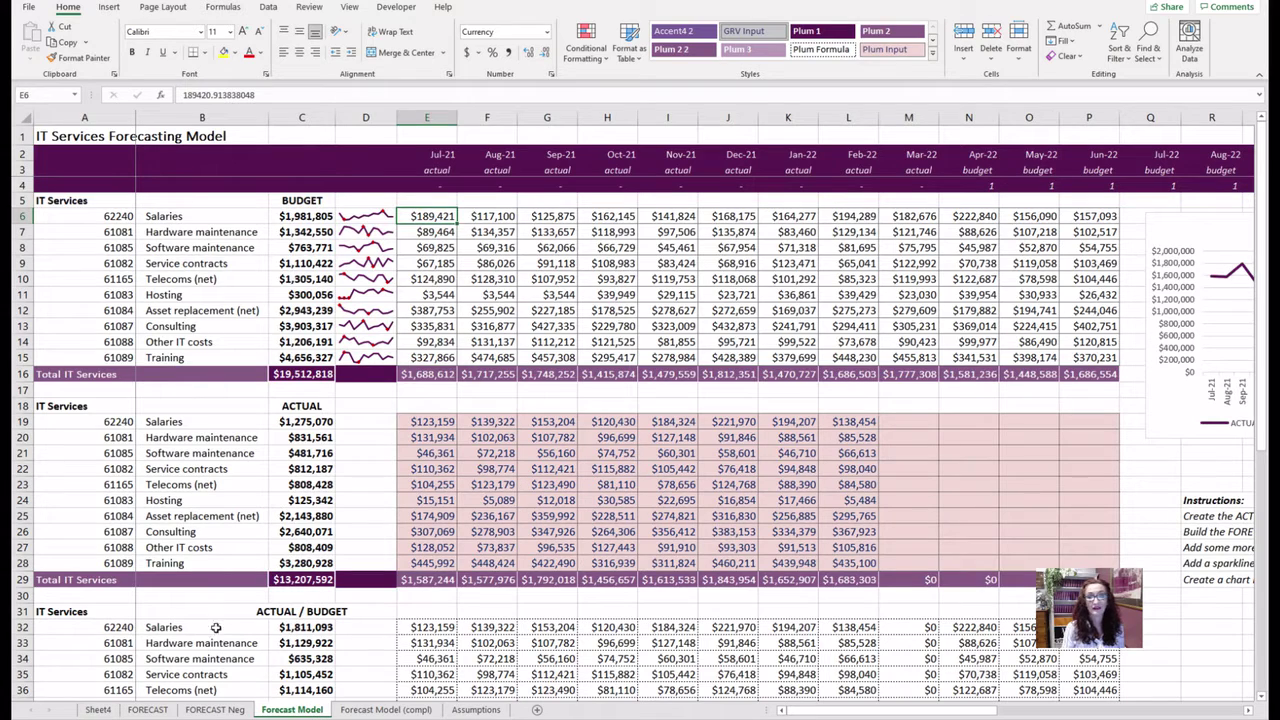
scroll(705, 610, down, 3)
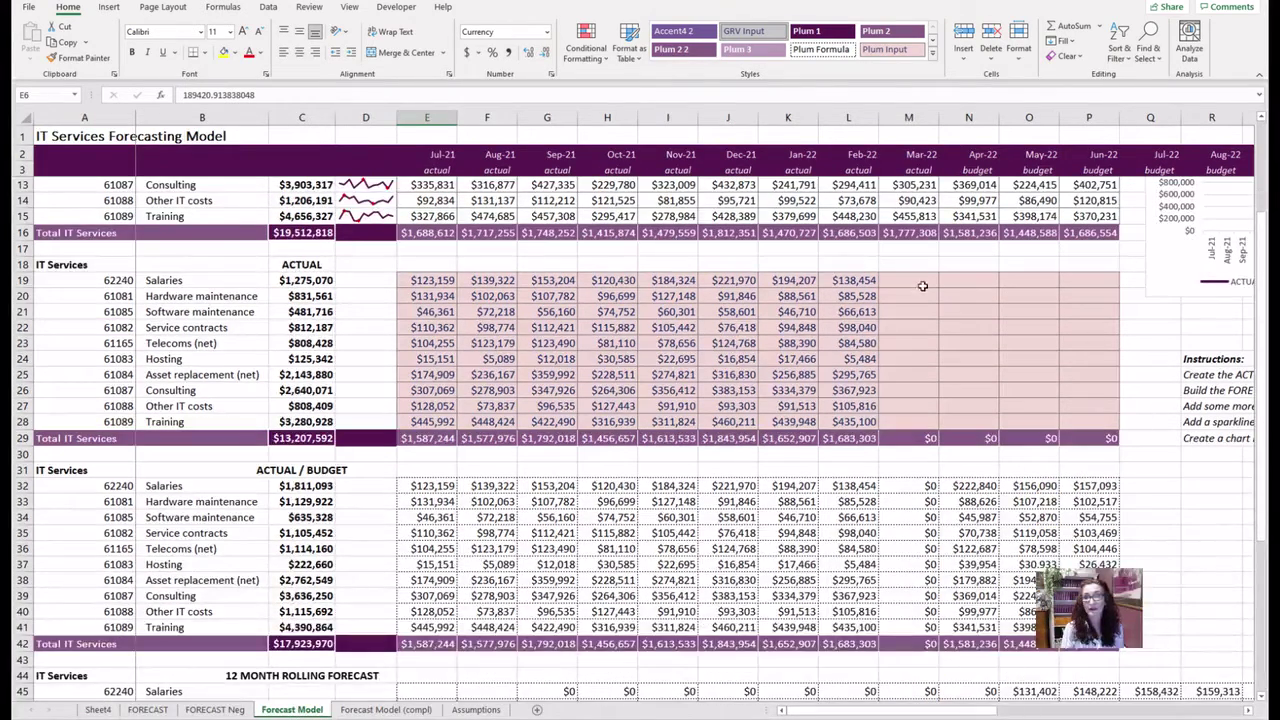
drag(790, 281, 790, 422)
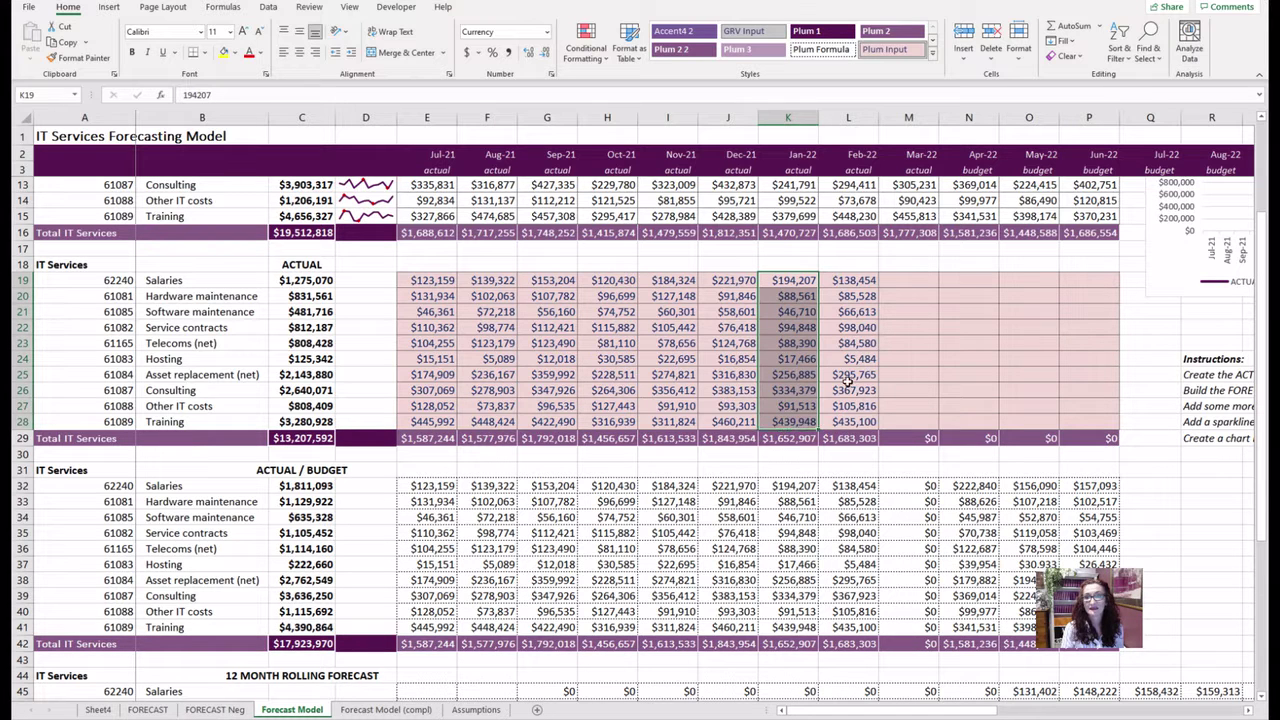
key(ctrl+c)
click(908, 280)
key(ctrl+v)
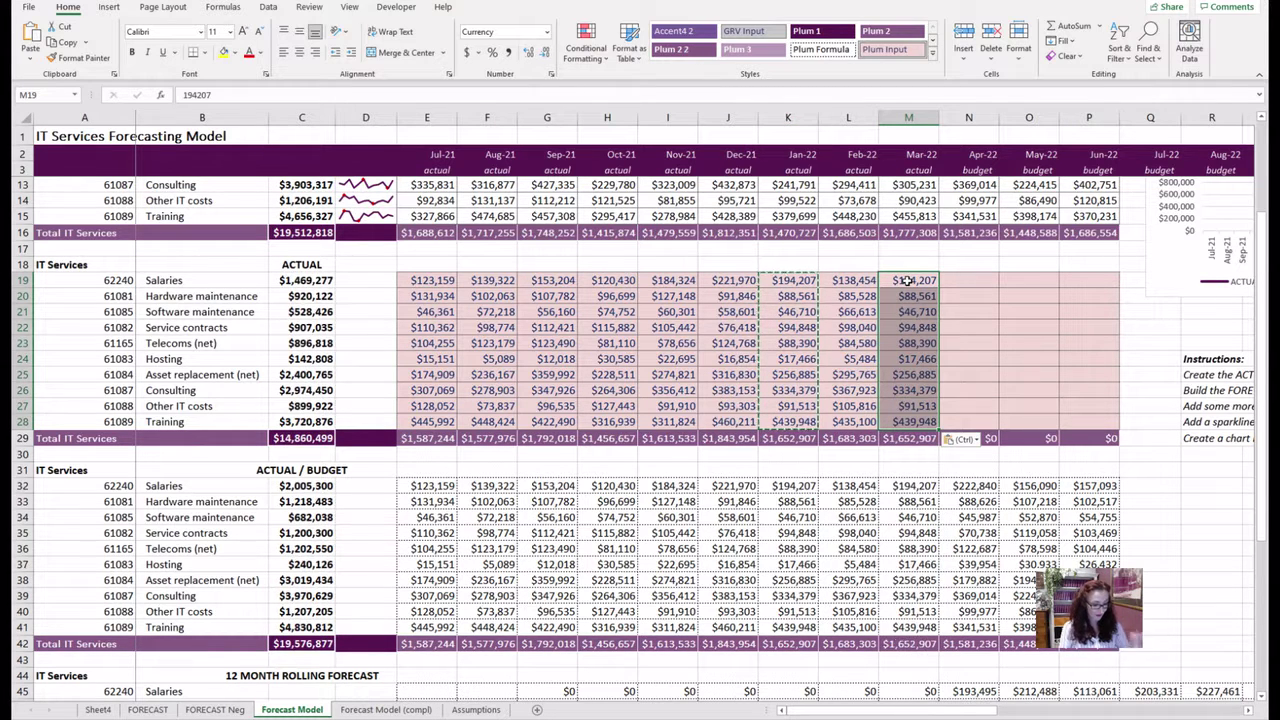
key(Delete)
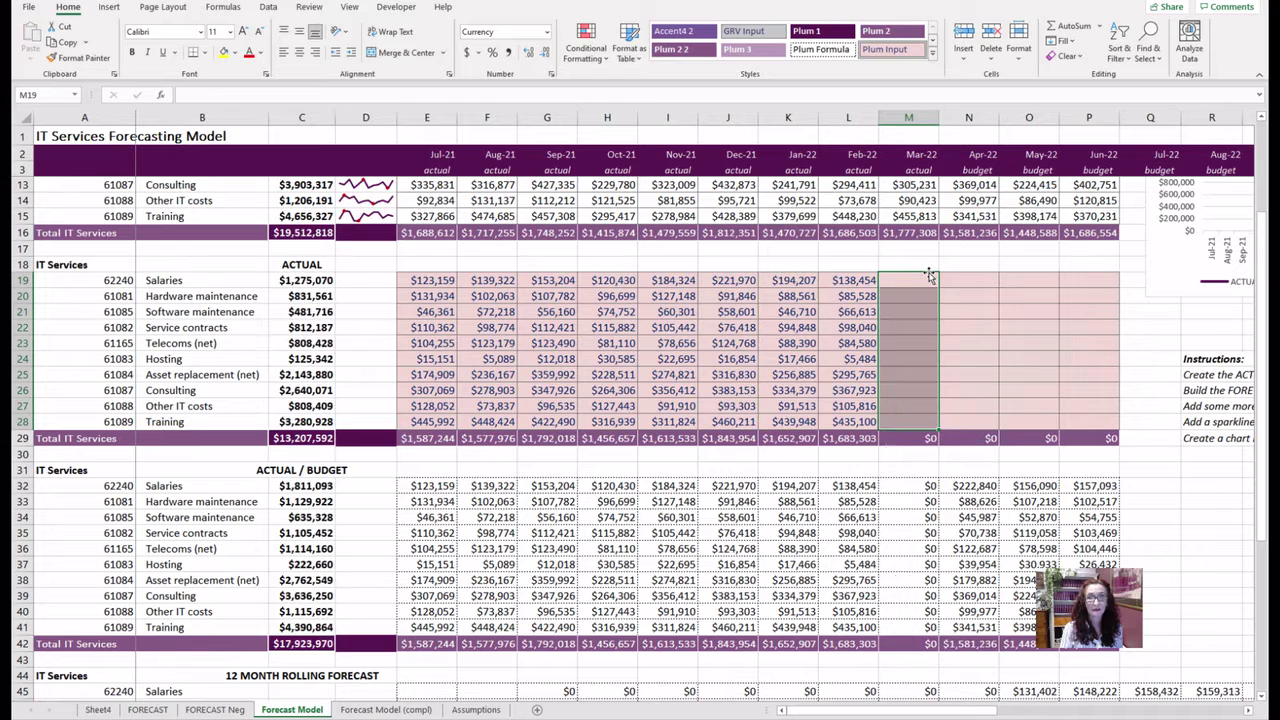
On the Assumptions sheet, restore the Current Month to 1/02/2022 and set the Start Date in B3 to 1/07/2022
key(ctrl+Page_Down)
key(ctrl+Page_Down)
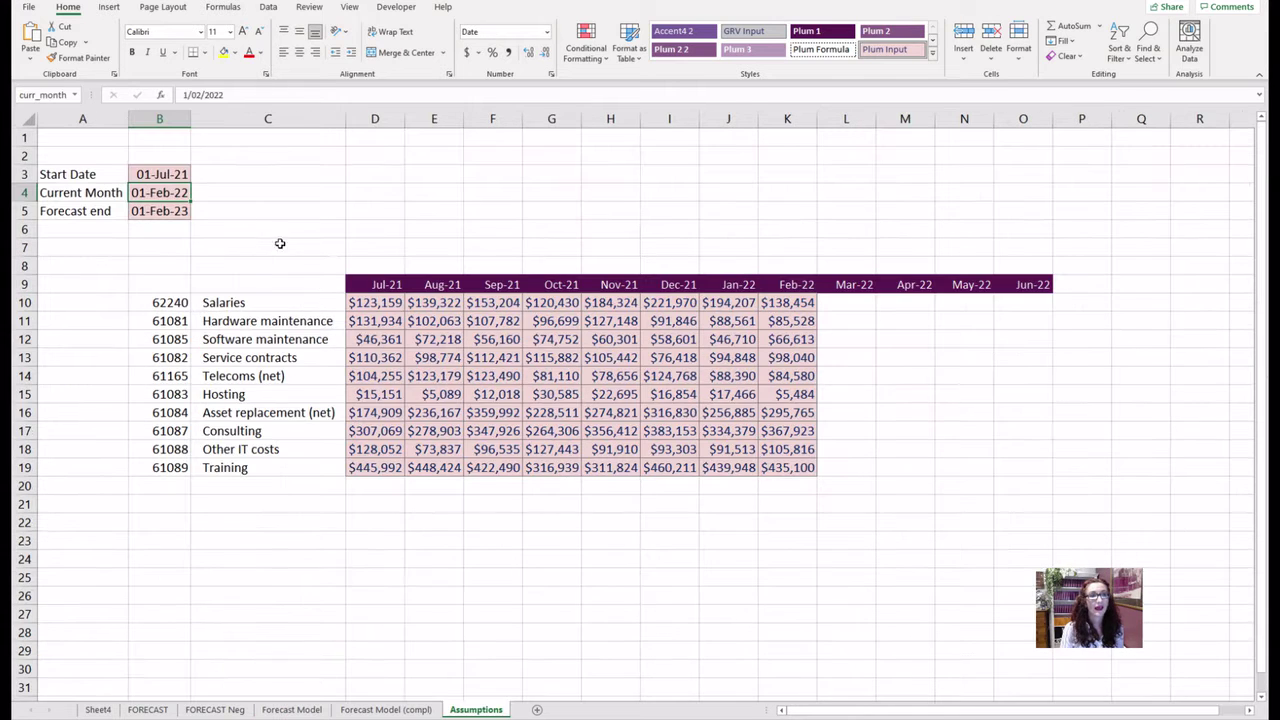
click(159, 174)
click(255, 93)
key(BackSpace)
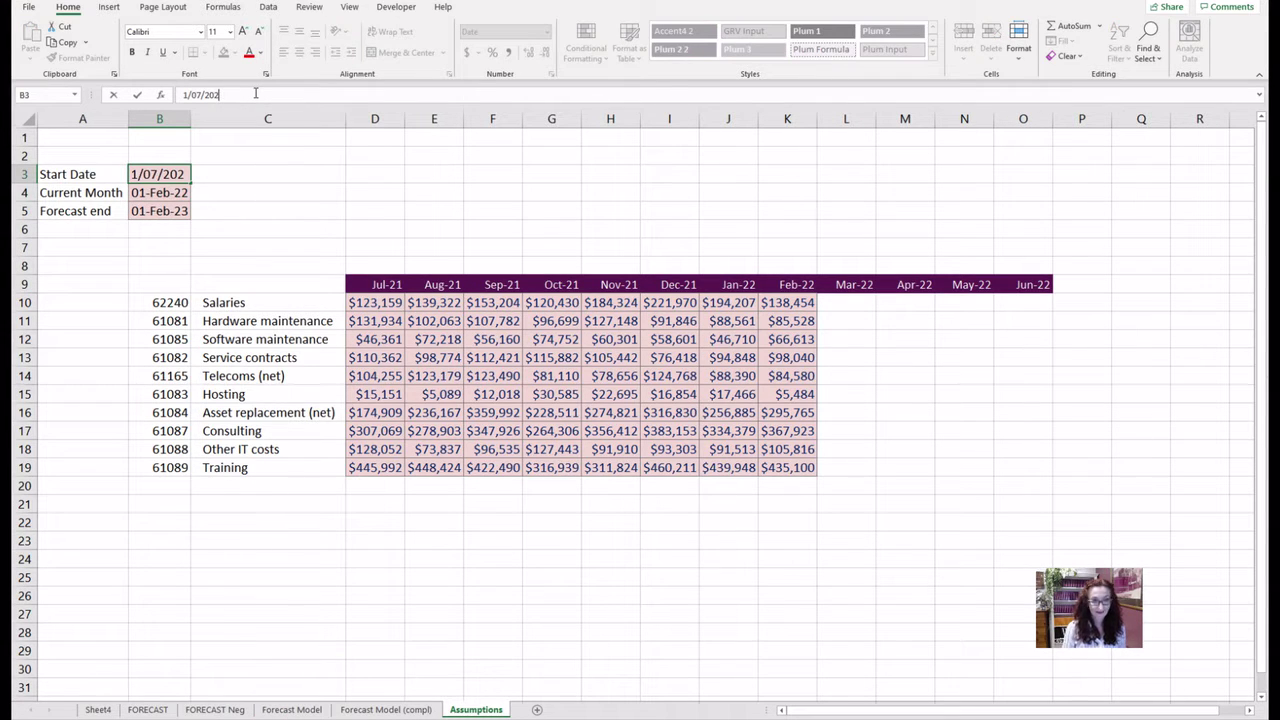
text(2)
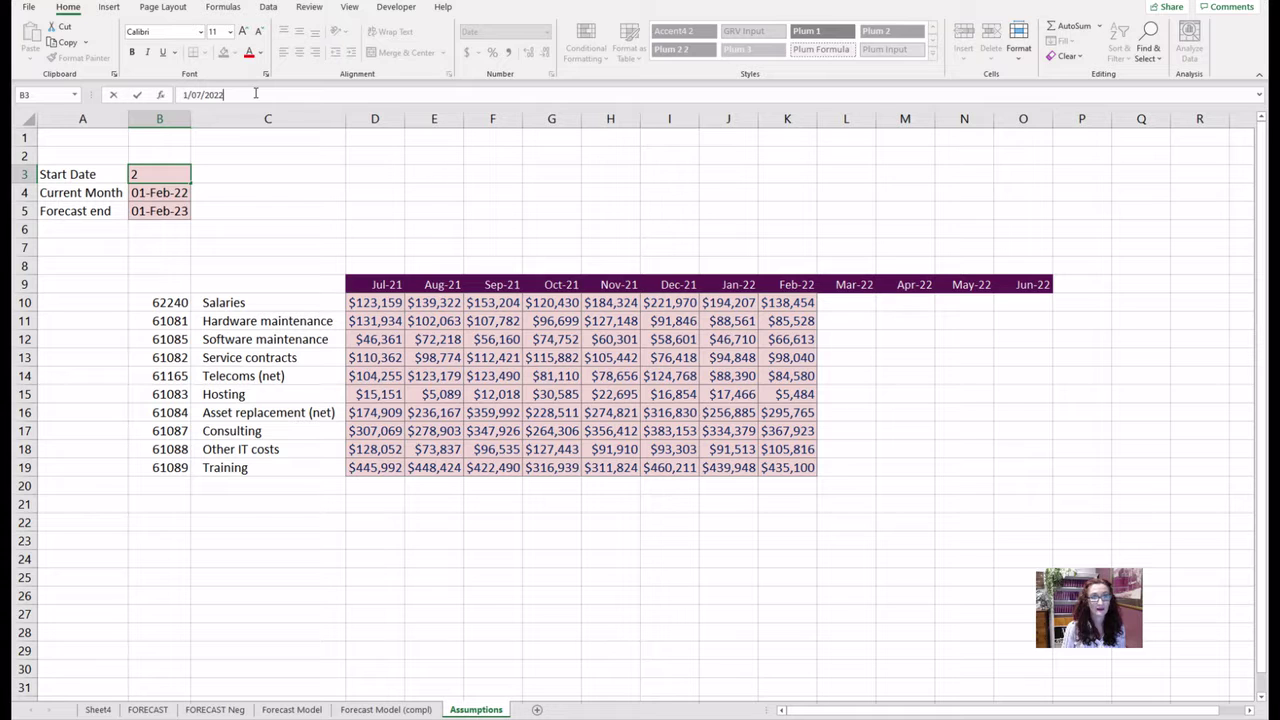
key(Return)
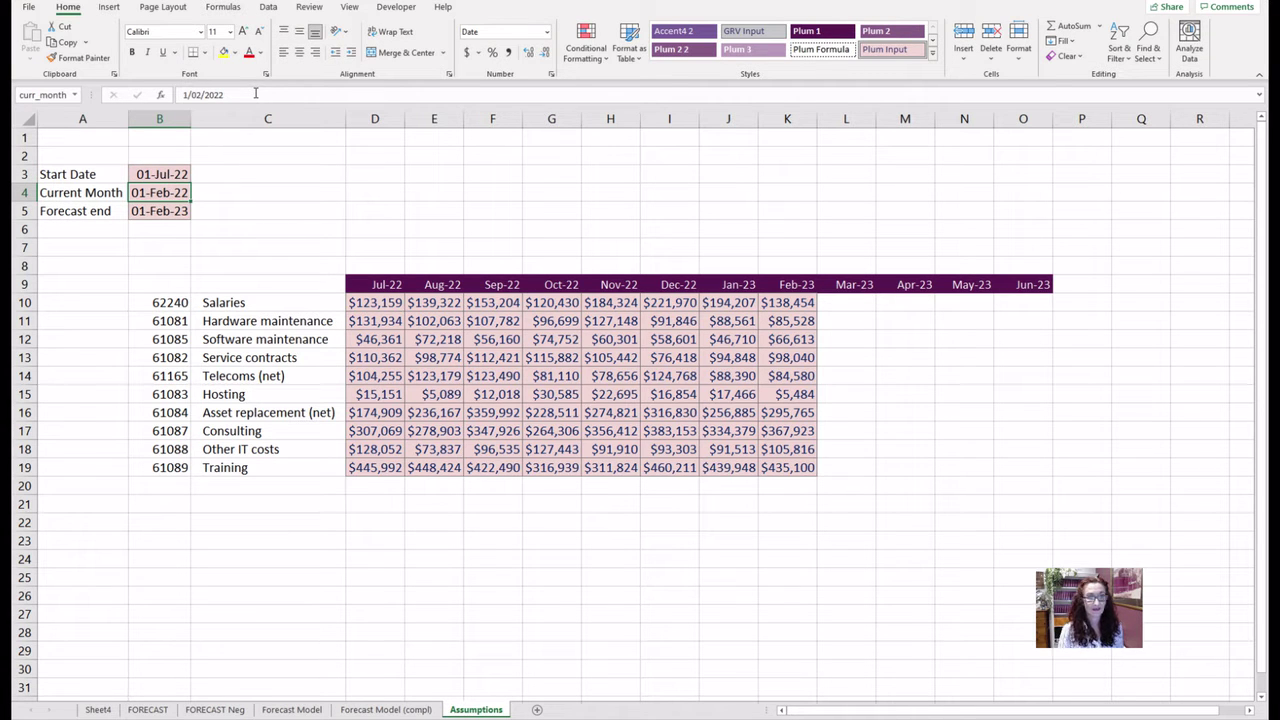
Review the month headers, budget flags and ACTUAL block on the Forecast Model sheet for the new start date
click(292, 709)
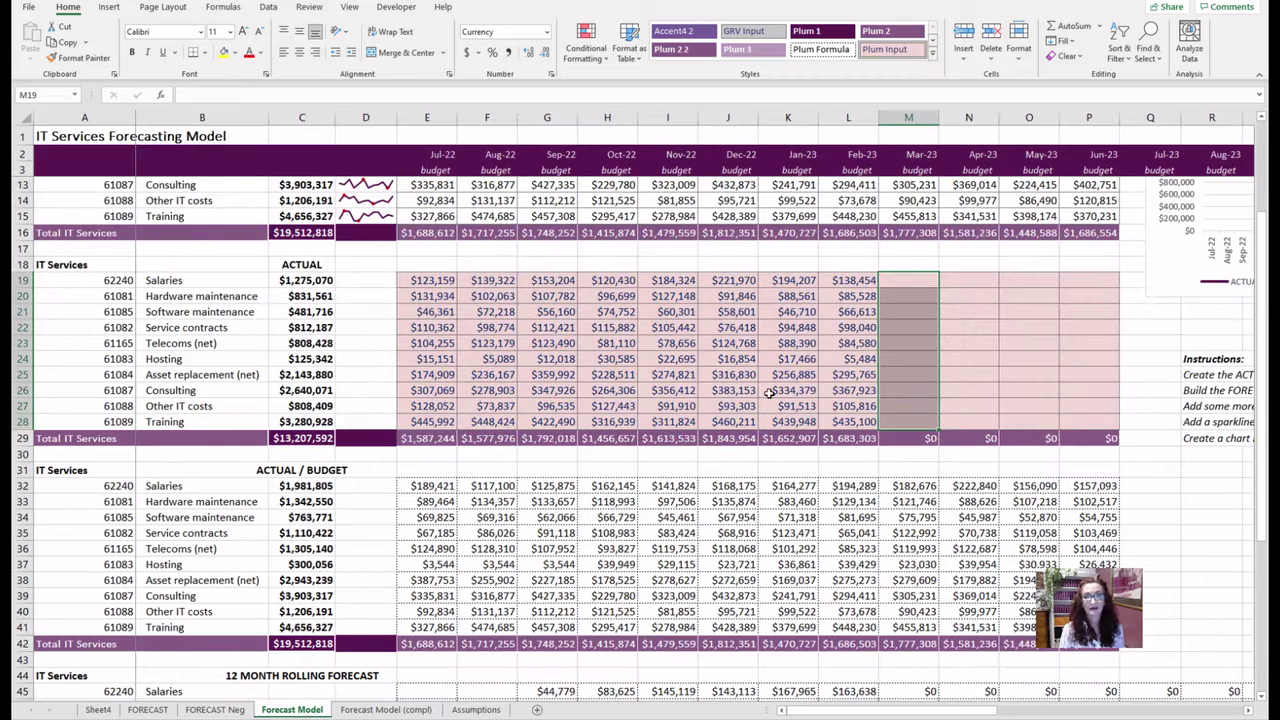
scroll(770, 393, up, 3)
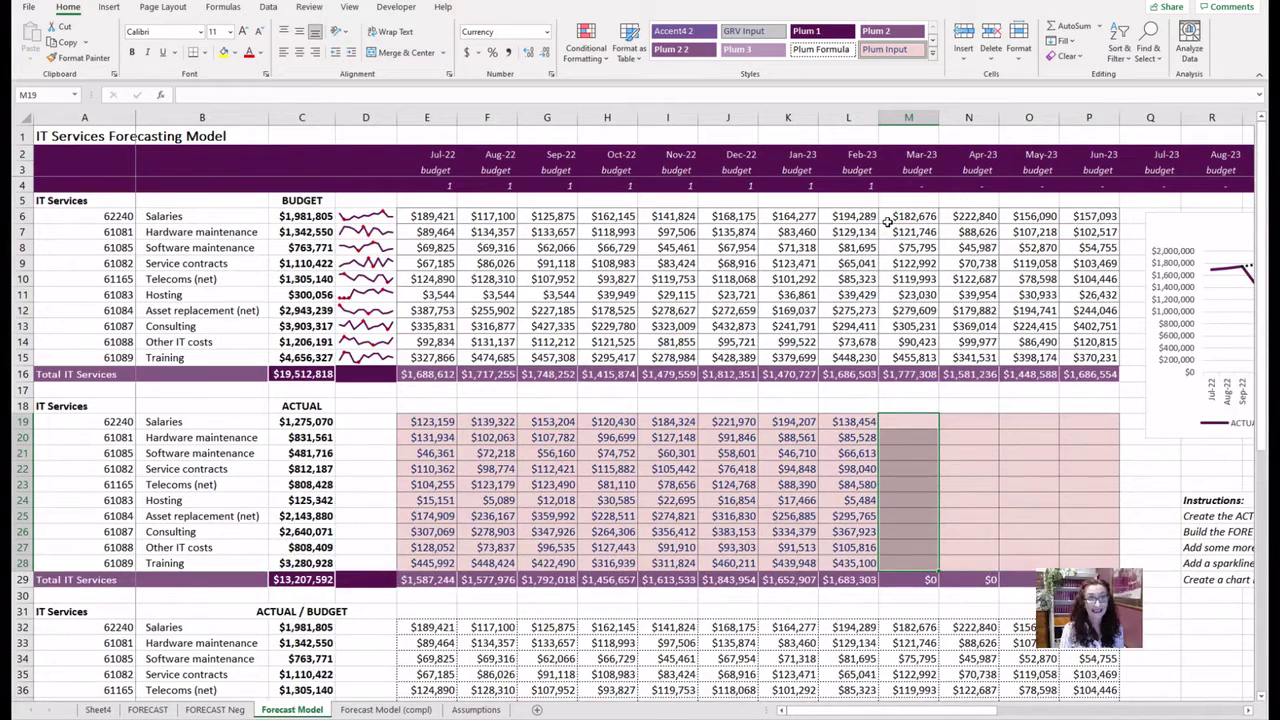
click(483, 452)
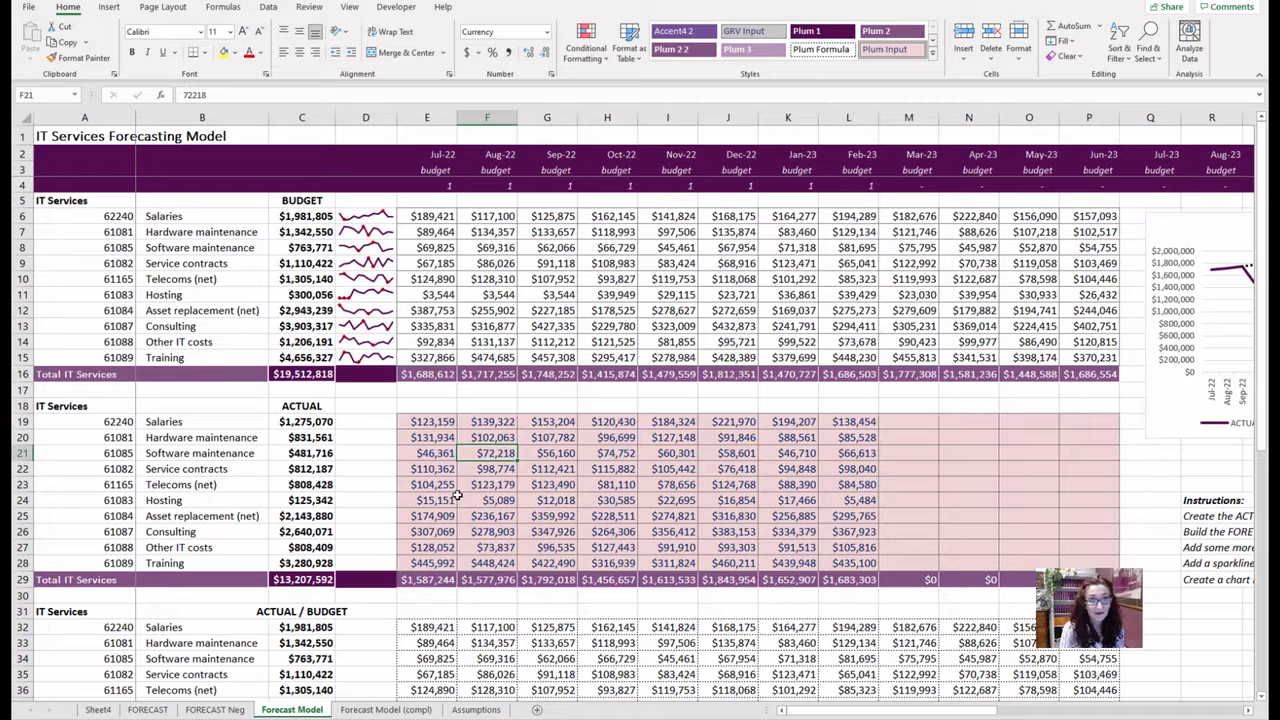